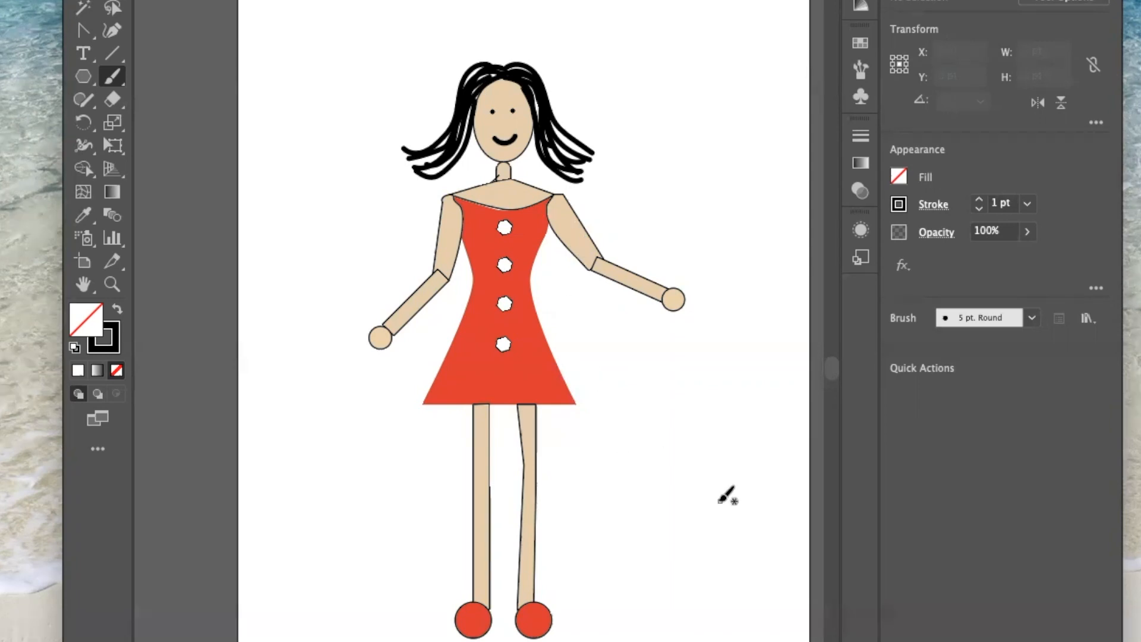
- Examine the Before and After garment flats in the example PDF, comparing the original pants and tops with their modified versions
left_click_drag(0, 27, 516, 202)
left_click_drag(661, 212, 637, 221)
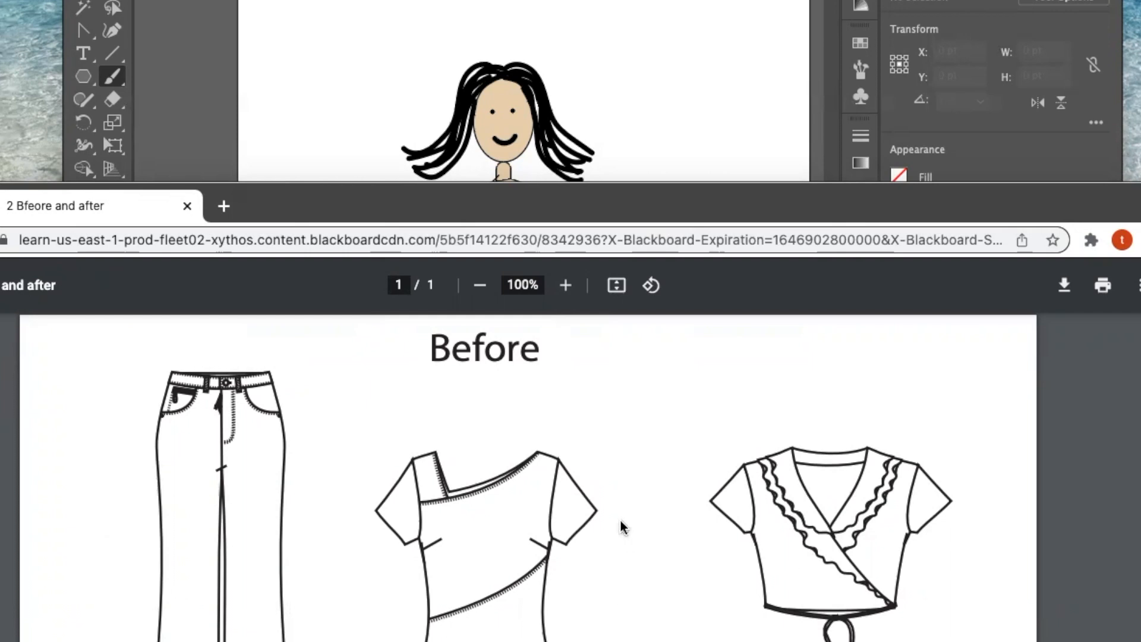
left_click_drag(637, 207, 630, 0)
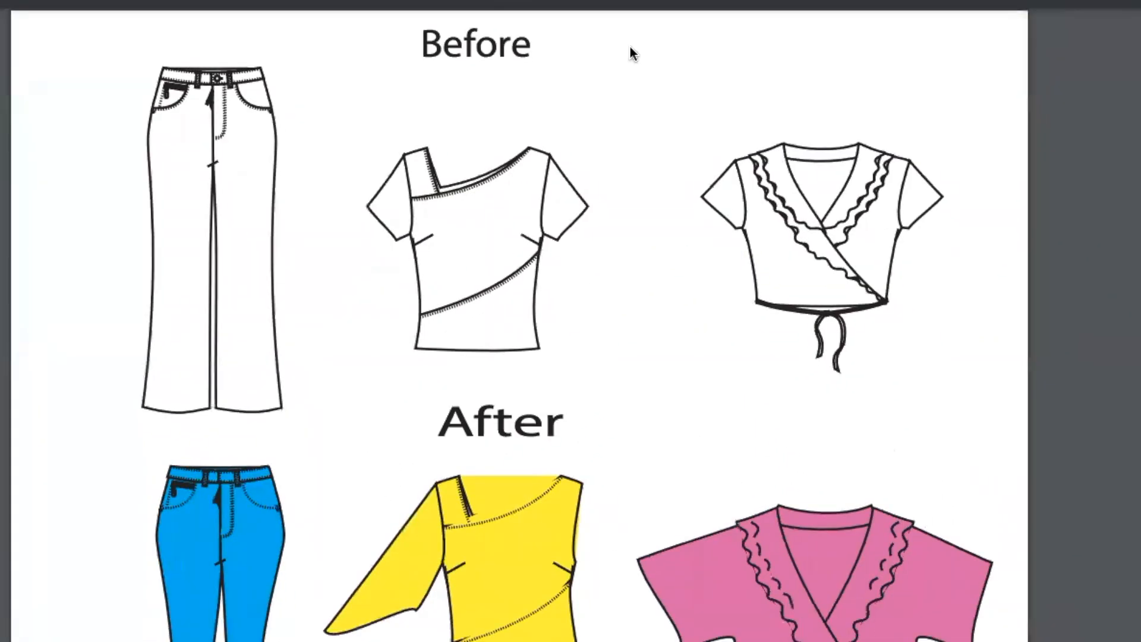
scroll(616, 323, "down", 3)
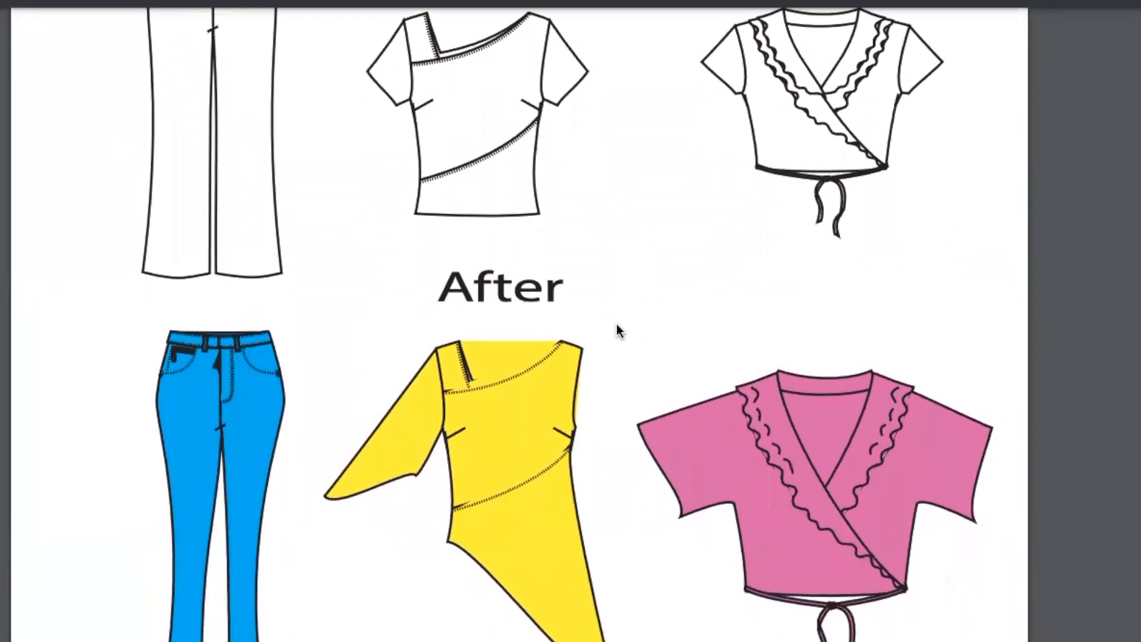
scroll(616, 323, "up", 1)
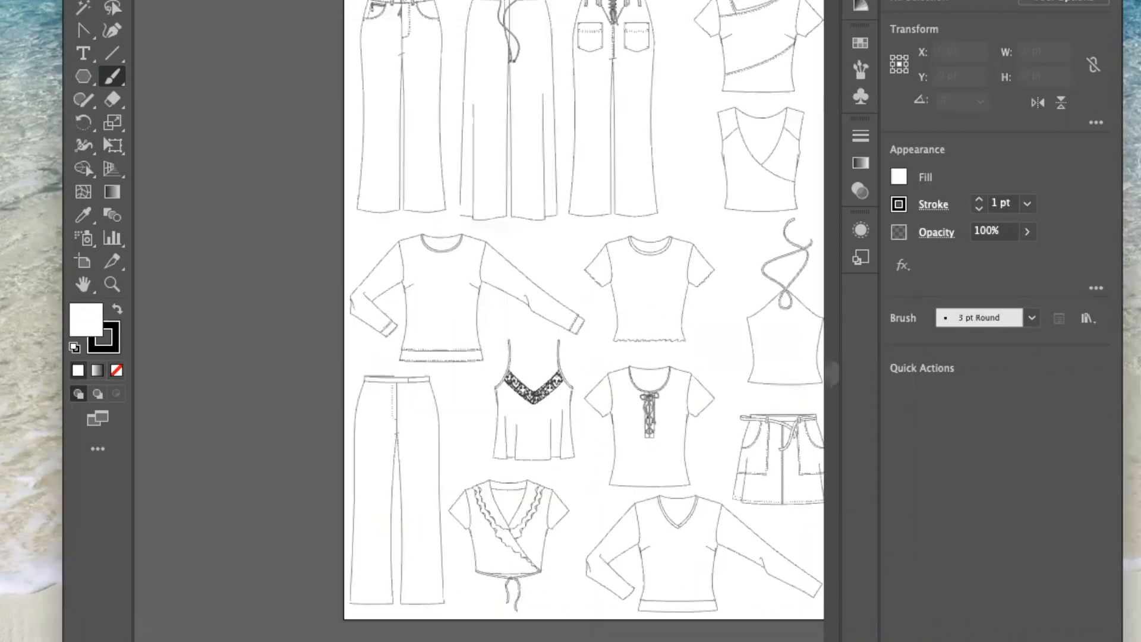
- Select the long-sleeve top and the lace-trimmed camisole in SNAP FASHION (1).ai and copy them
left_click_drag(64, 114, 10, 115)
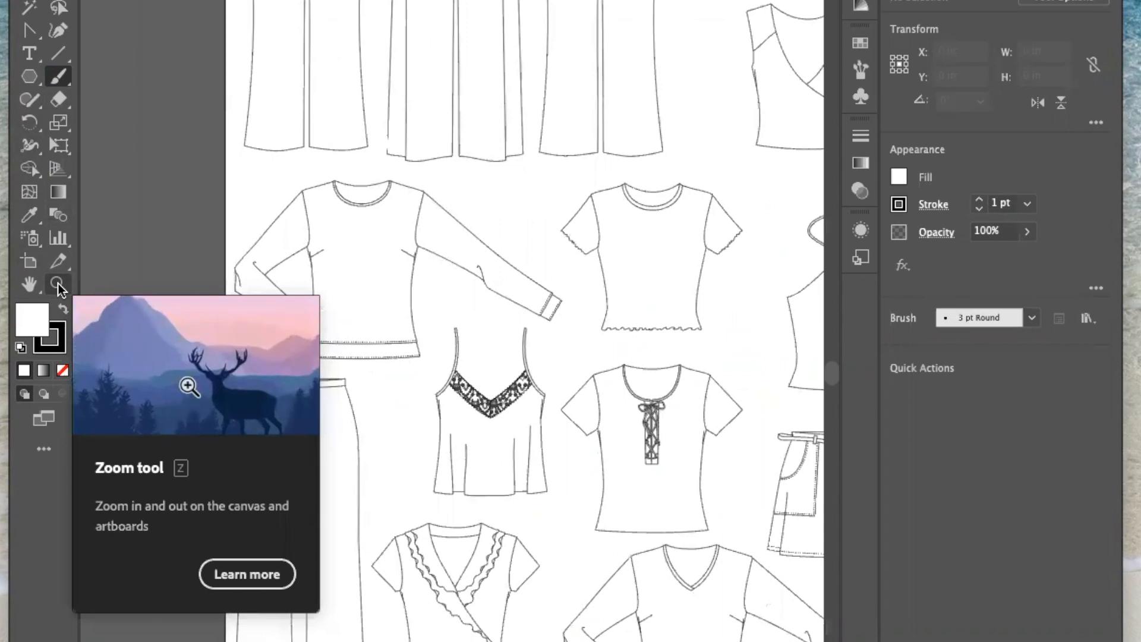
scroll(683, 344, "up", 5)
scroll(683, 344, "right", 3)
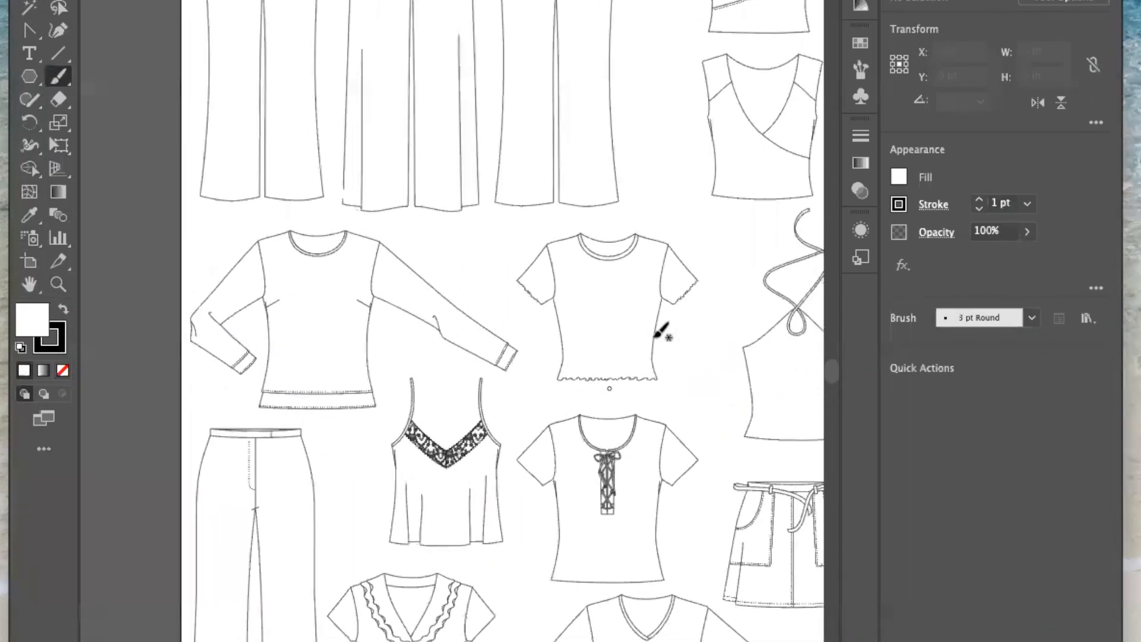
scroll(469, 400, "up", 1)
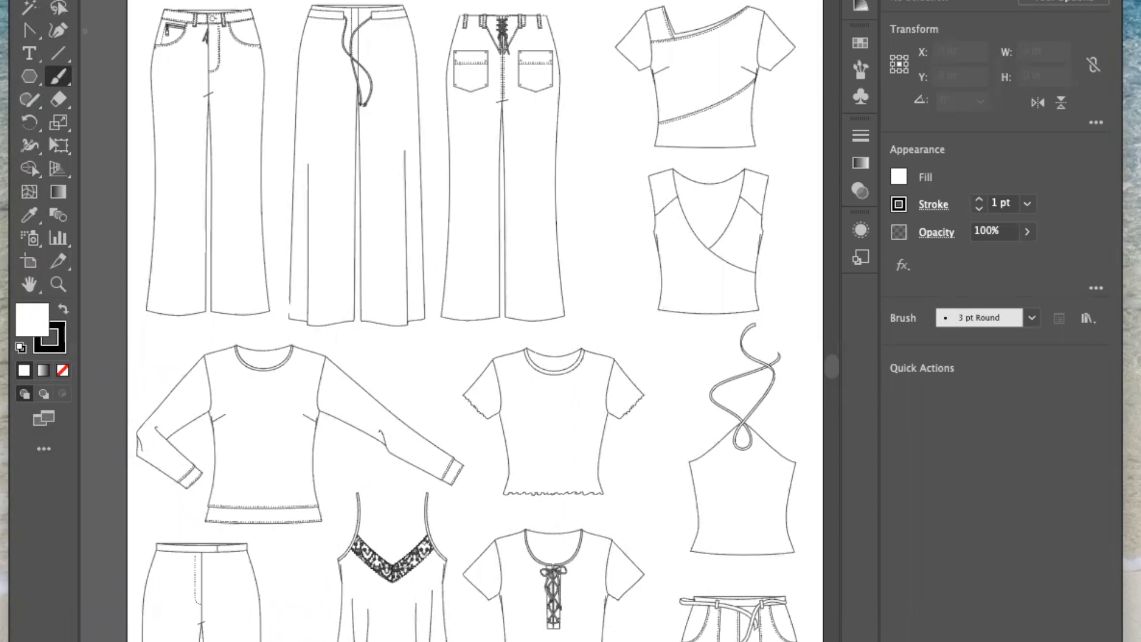
key("v")
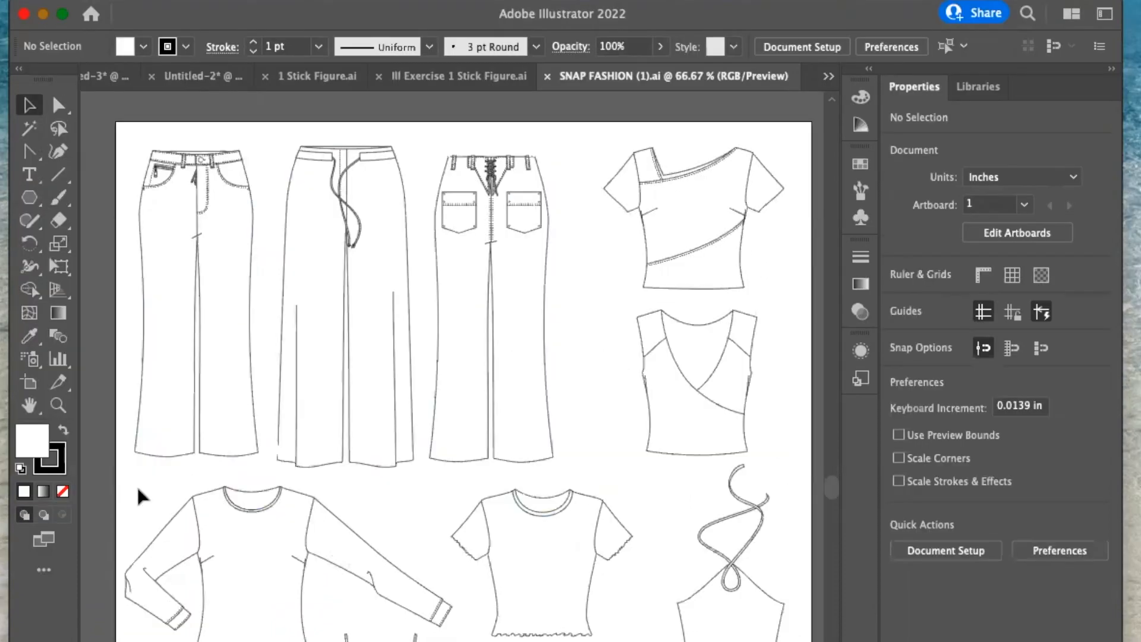
left_click_drag(149, 347, 417, 491)
left_click_drag(406, 635, 406, 633)
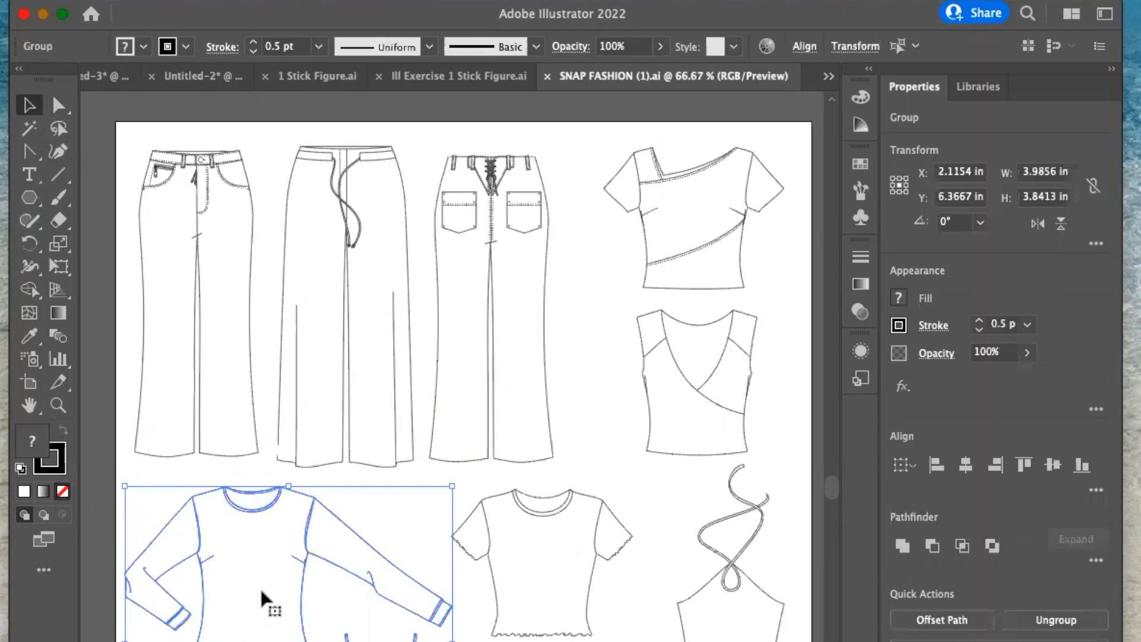
scroll(219, 570, "left", 3)
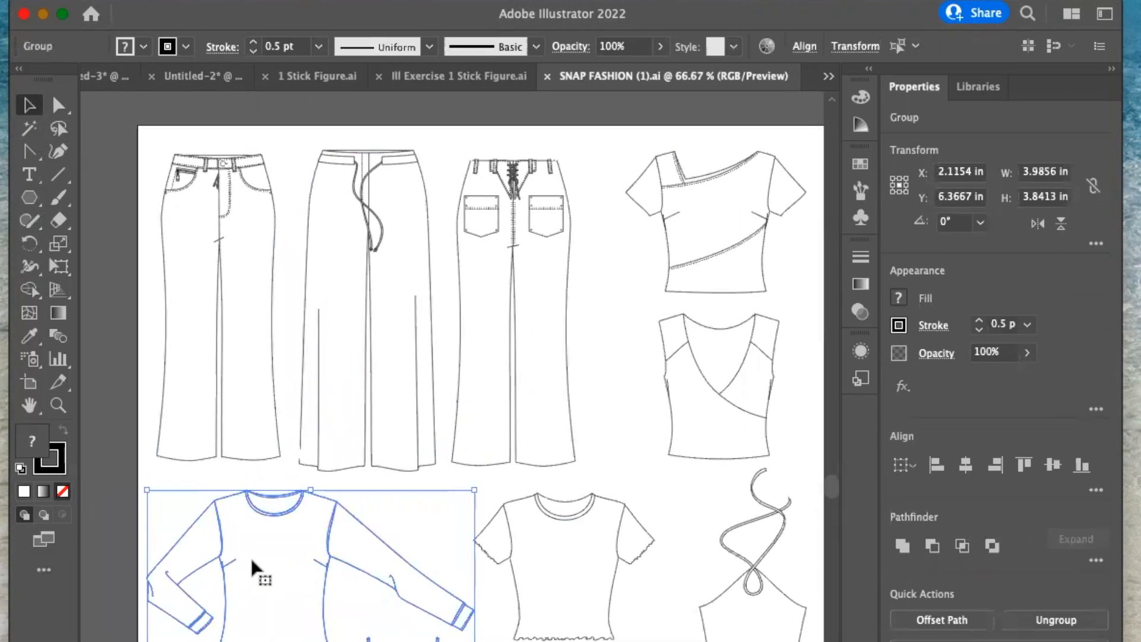
right_click(254, 562)
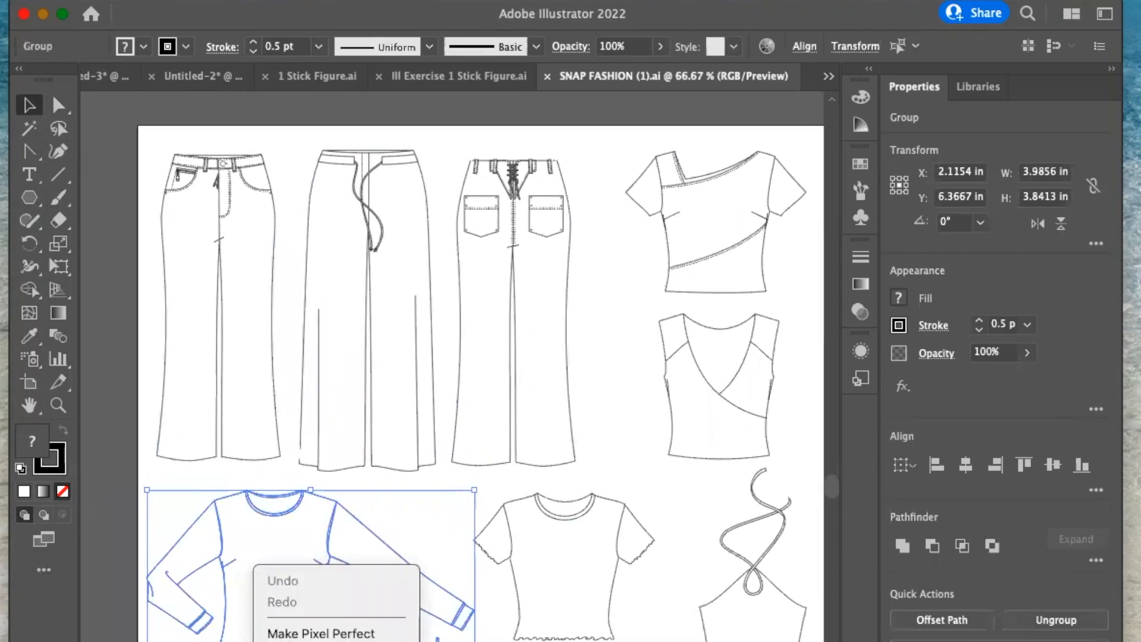
left_click(275, 137)
left_click(0, 0)
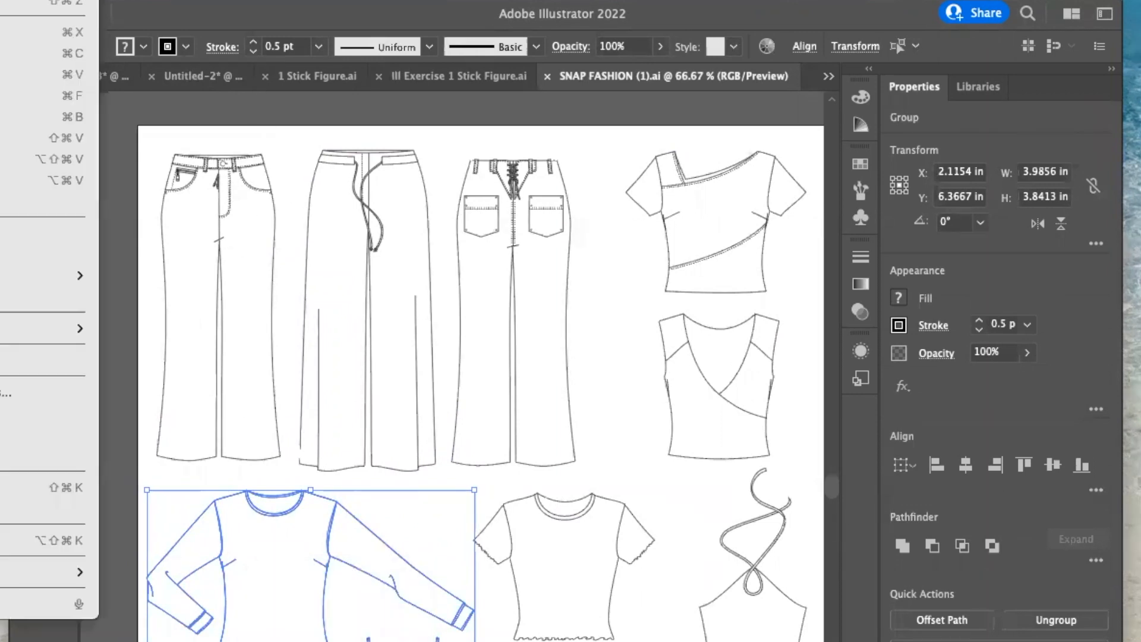
left_click(3, 53)
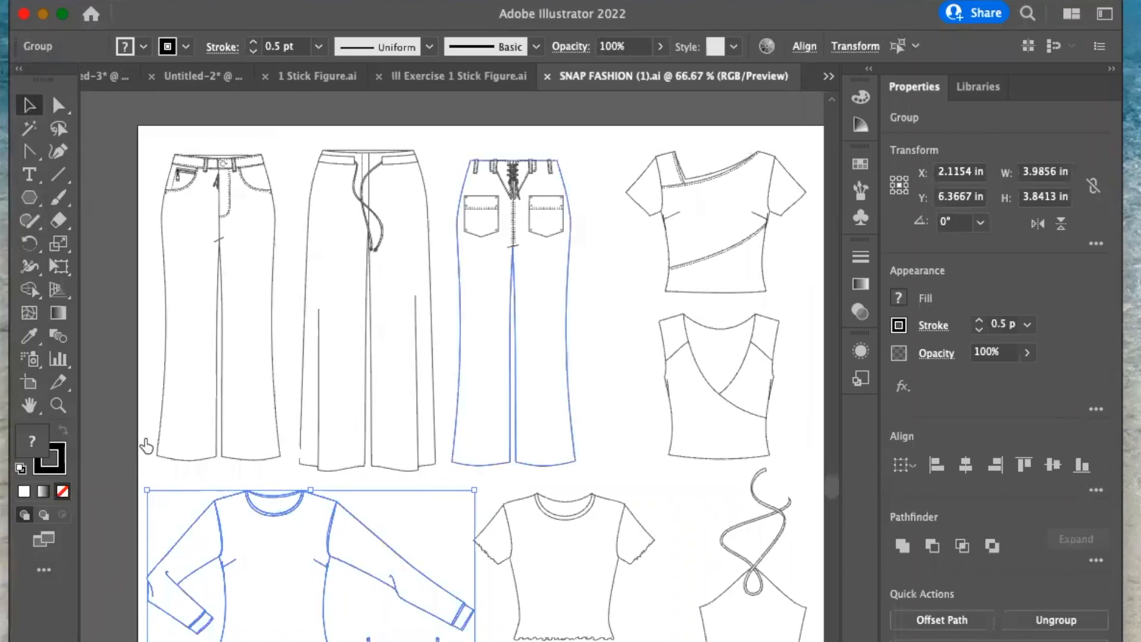
- Create a new document from the recent Letter preset, 612 x 792 pt
key("super+n")
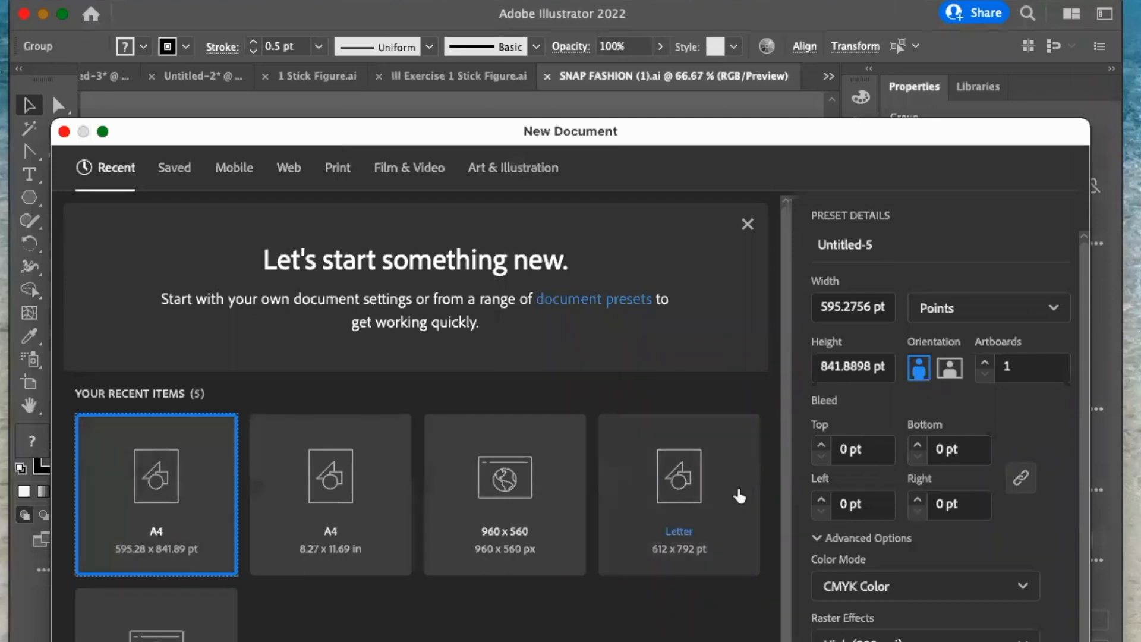
left_click(723, 511)
key("Return")
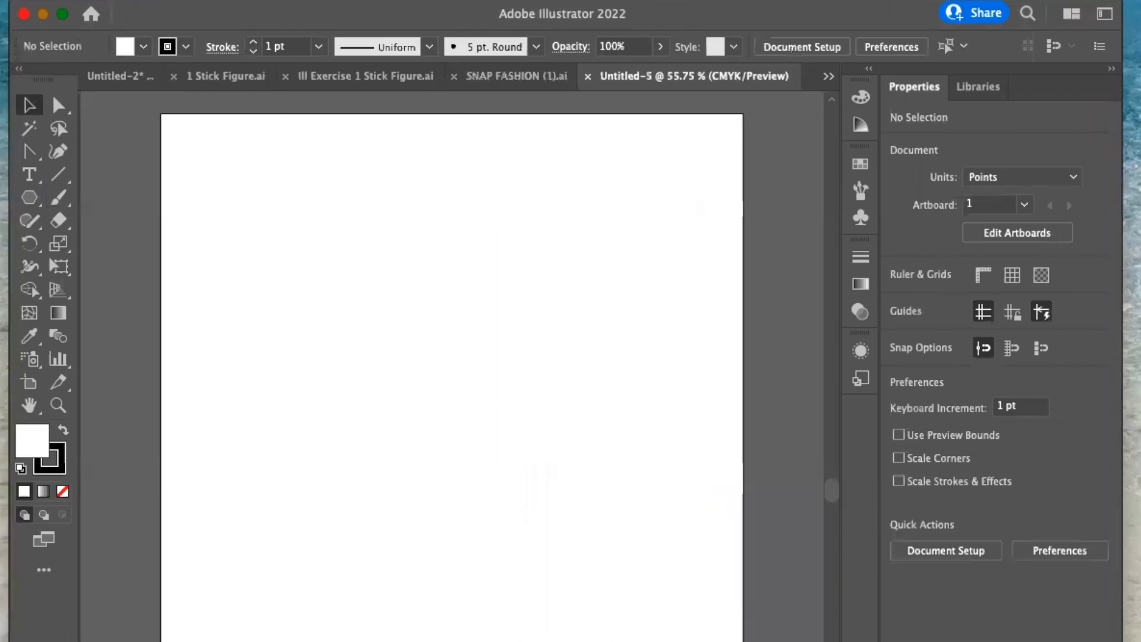
- Paste the copied garments near the artboard's upper edge and move the camisole beside the long-sleeve top, centred about X 448 pt, Y 133 pt
left_click(0, 0)
left_click(24, 73)
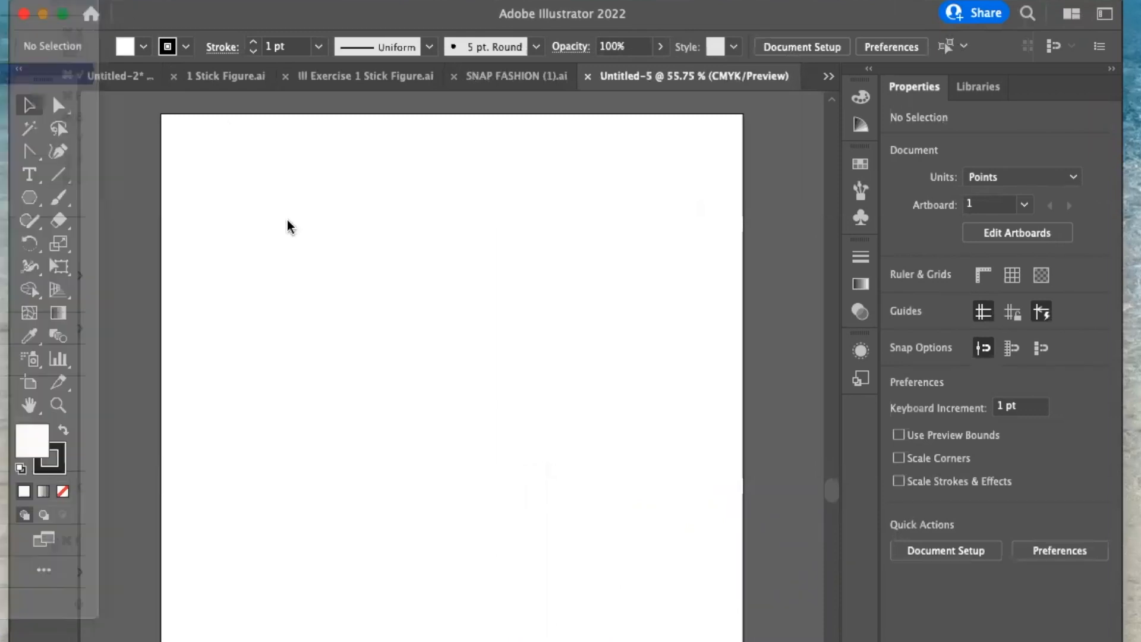
left_click_drag(373, 399, 280, 215)
left_click(489, 409)
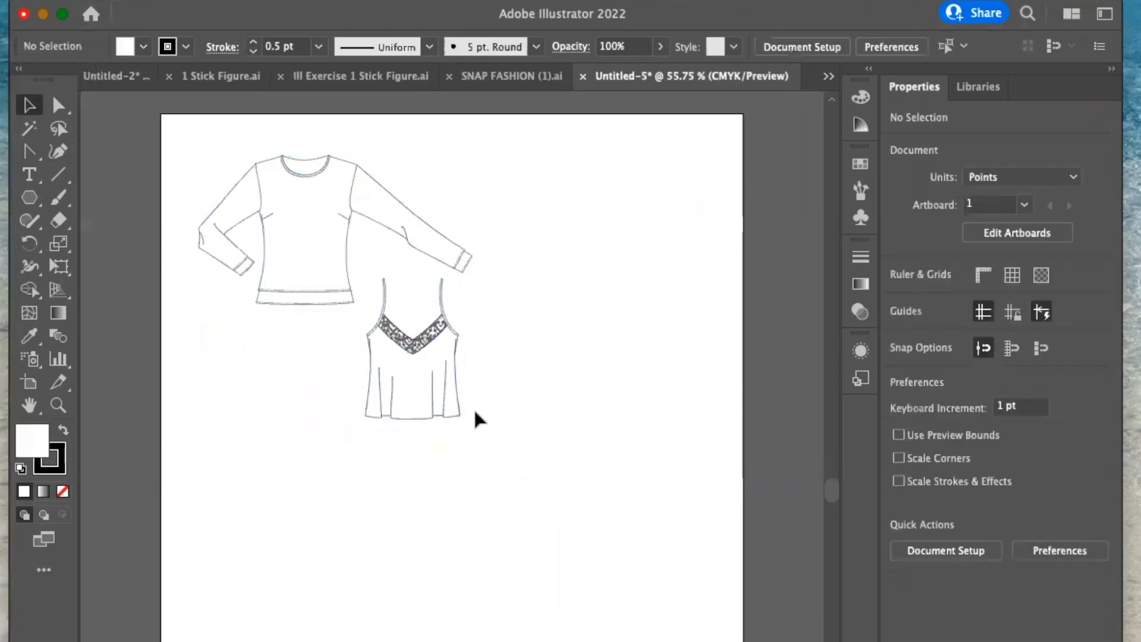
left_click(447, 392)
left_click_drag(432, 380, 607, 271)
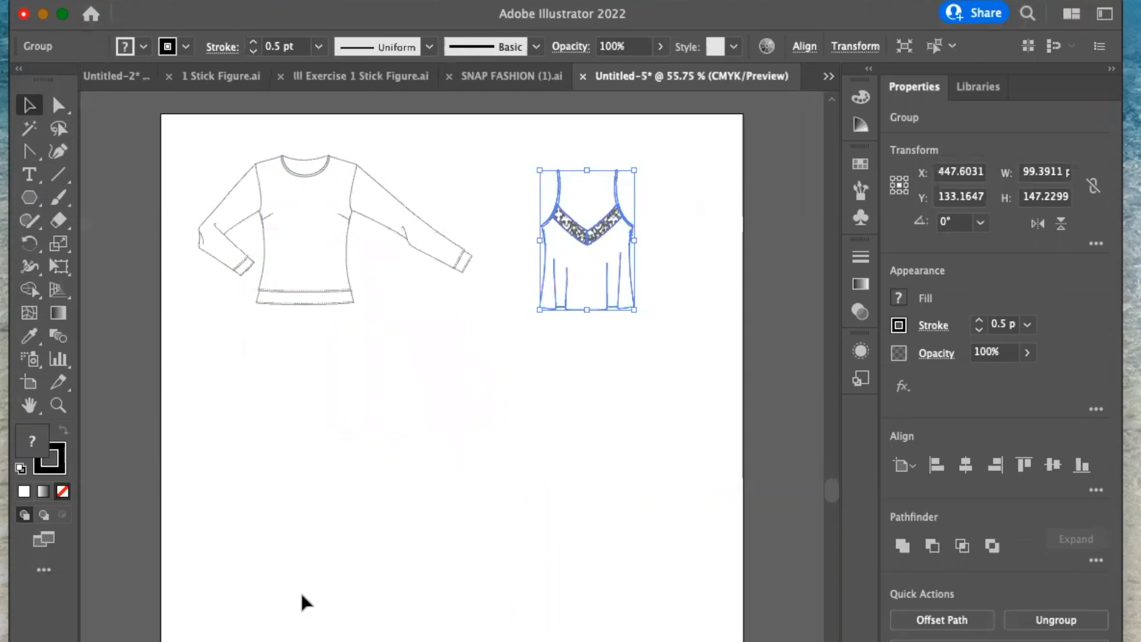
left_click(314, 562)
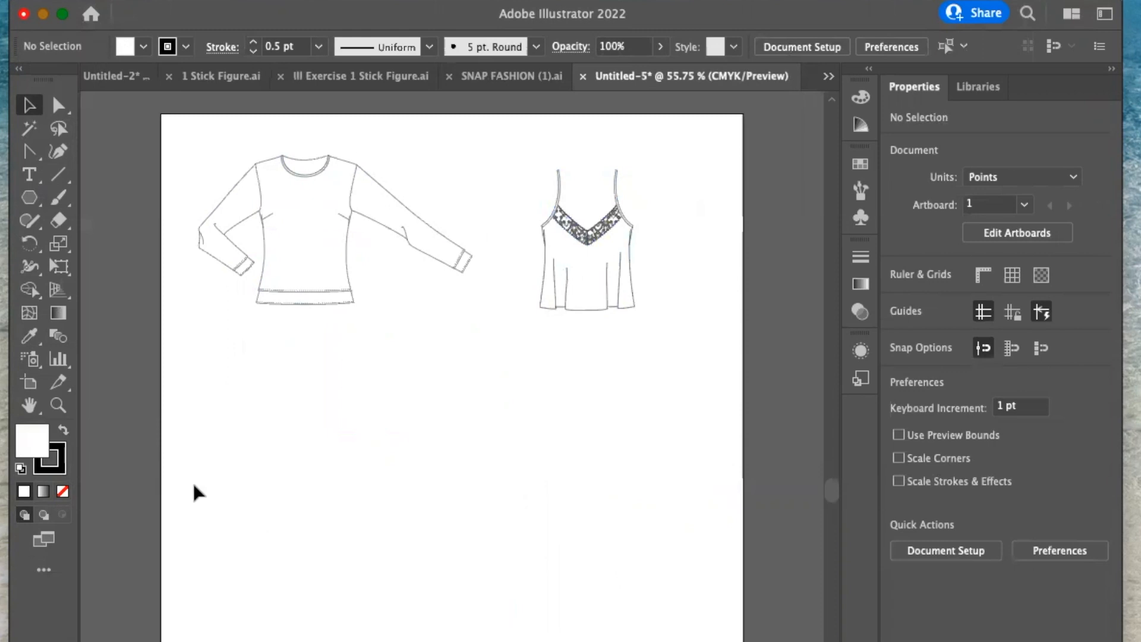
- Widen the artboard by extending its right edge to a width of about 1200 pt
left_click(29, 382)
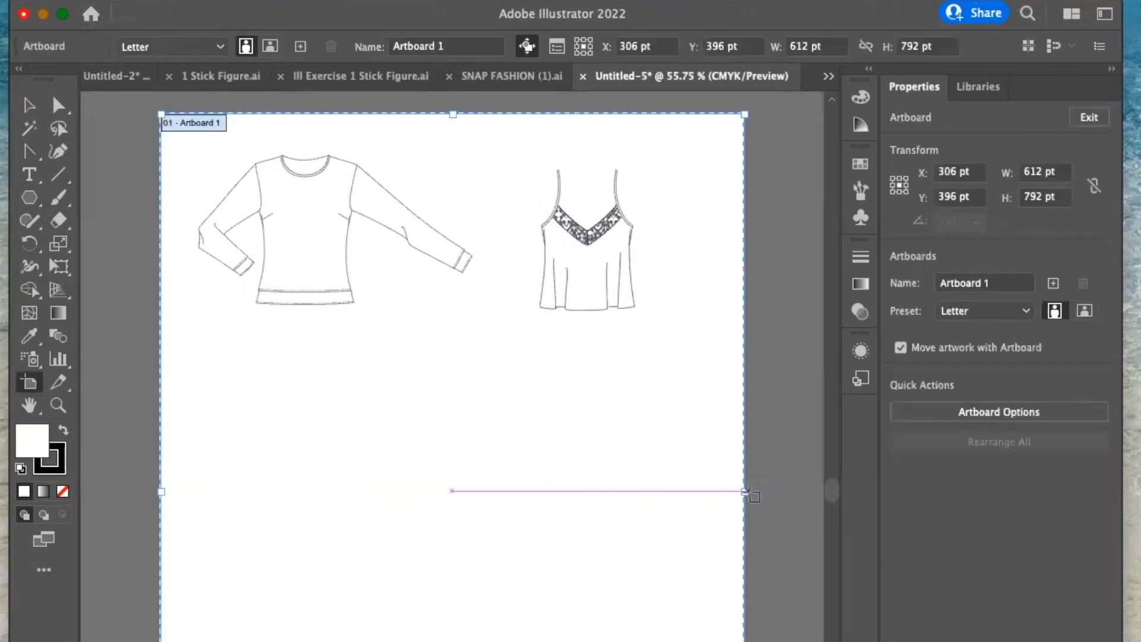
left_click_drag(745, 492, 575, 491)
scroll(295, 565, "left", 15)
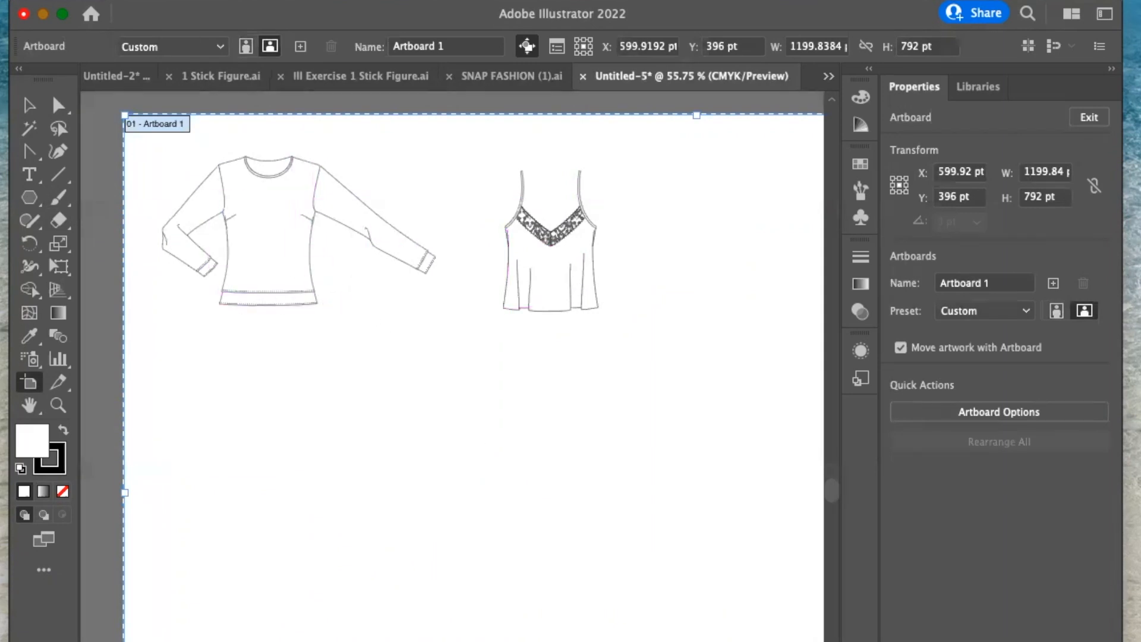
- Move the long-sleeve top and the camisole lower on the artboard, with the camisole centred about X 504 pt, Y 222 pt
left_click(36, 115)
left_click_drag(244, 238, 267, 318)
left_click_drag(548, 267, 600, 322)
left_click(558, 258)
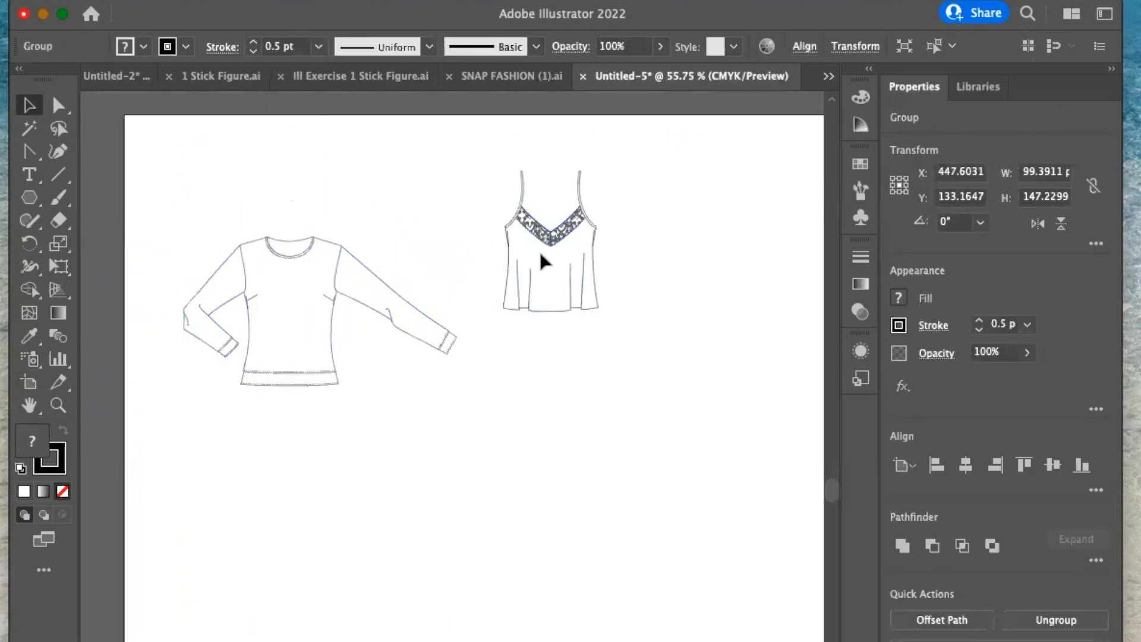
mouse_move(522, 229)
left_mouse_down()
mouse_move(553, 318)
mouse_move(575, 314)
left_mouse_up()
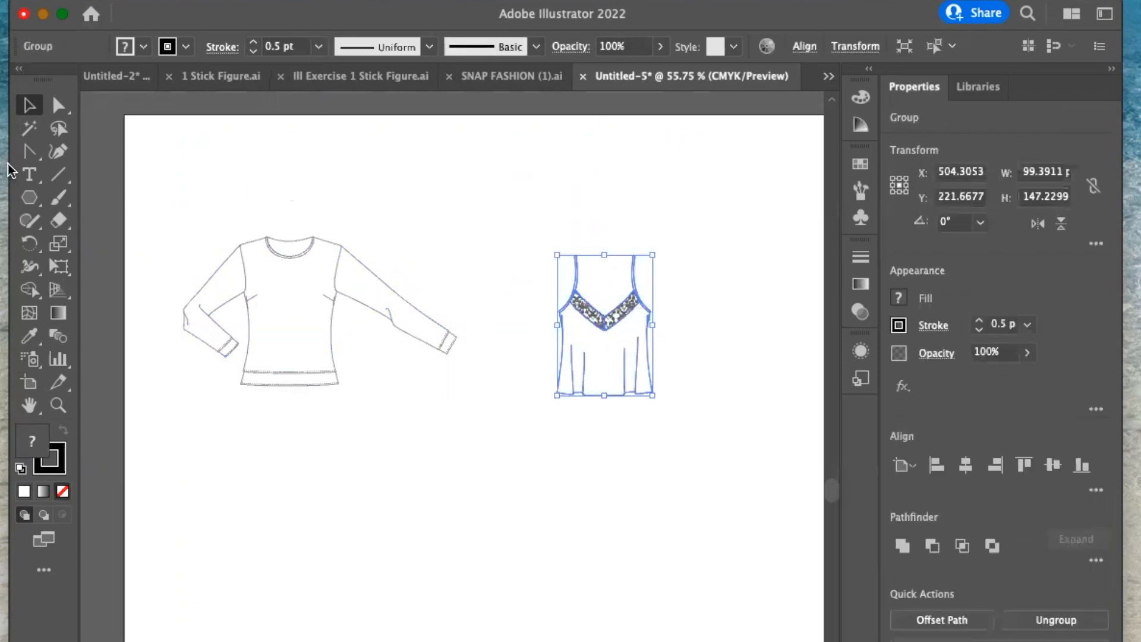
- Add the title "Before" above and between the two garments and set its font size to 21 pt
left_click(31, 176)
left_click(455, 163)
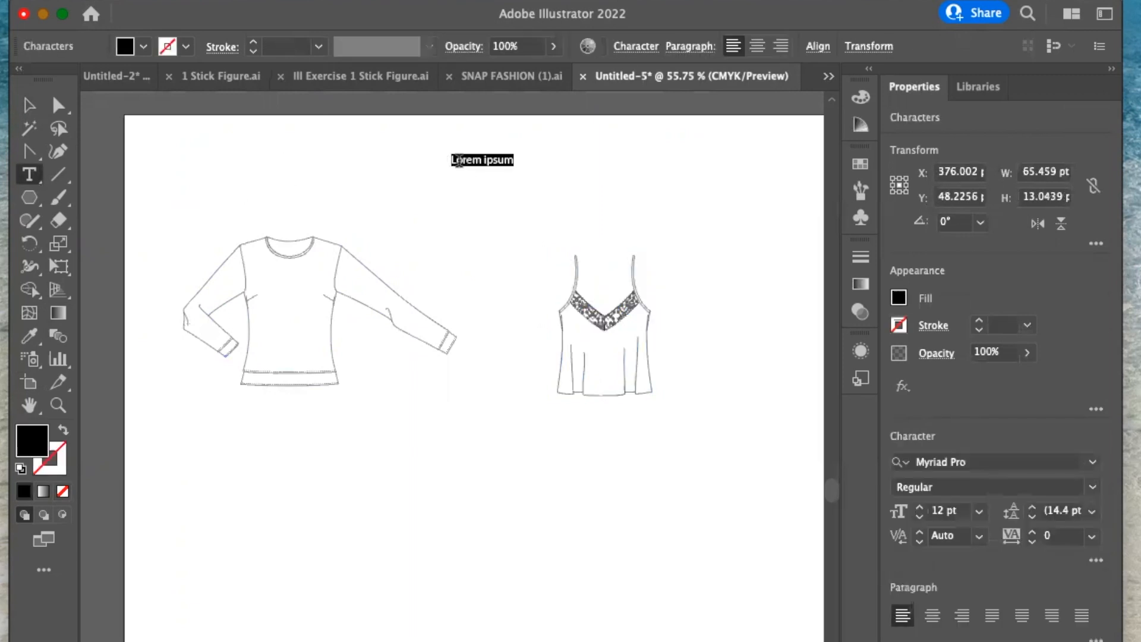
type("Before")
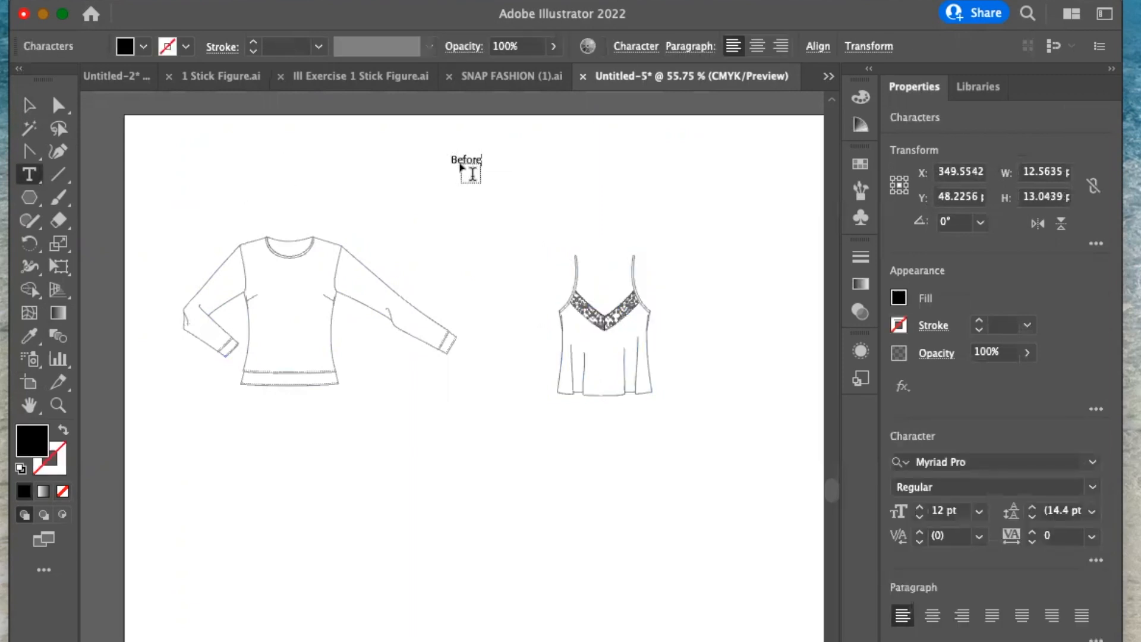
double_click(480, 158)
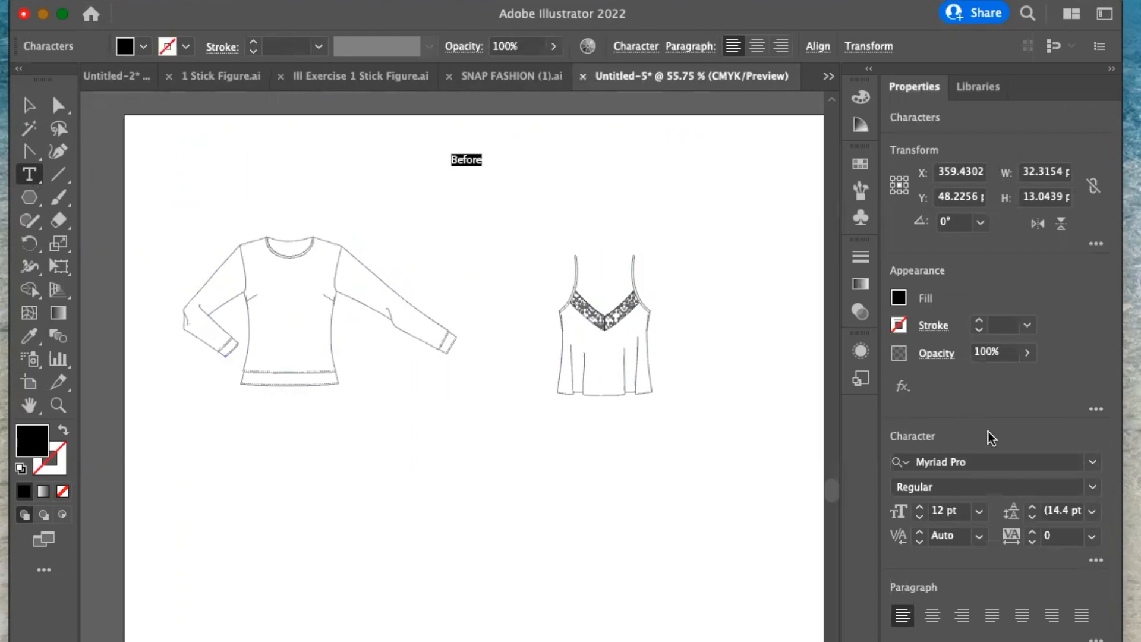
left_click(979, 511)
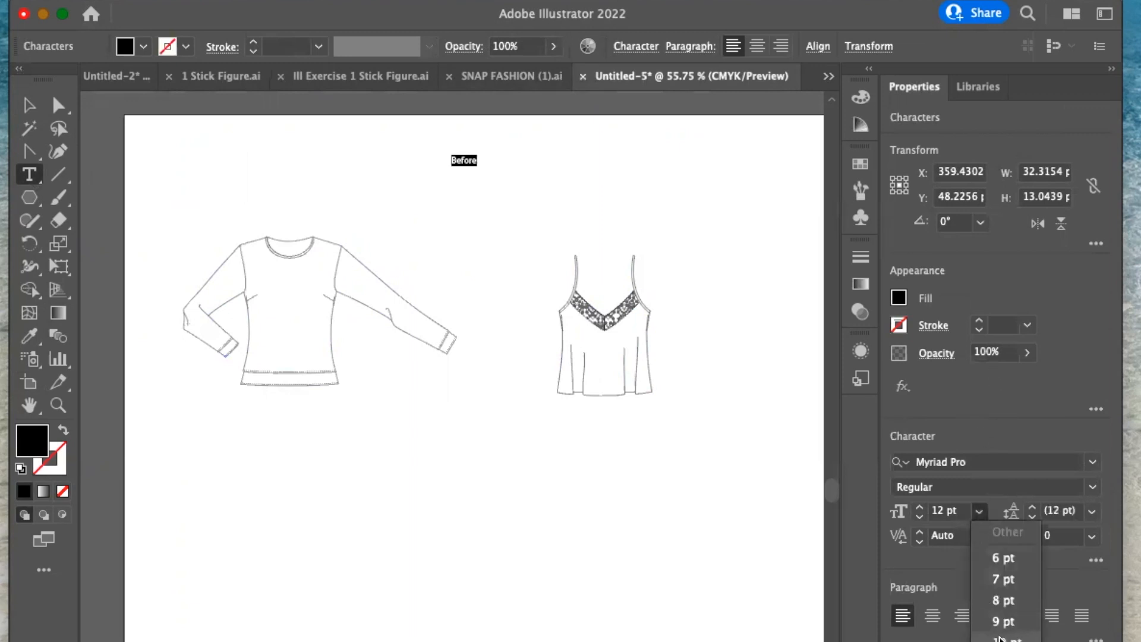
left_click(1004, 641)
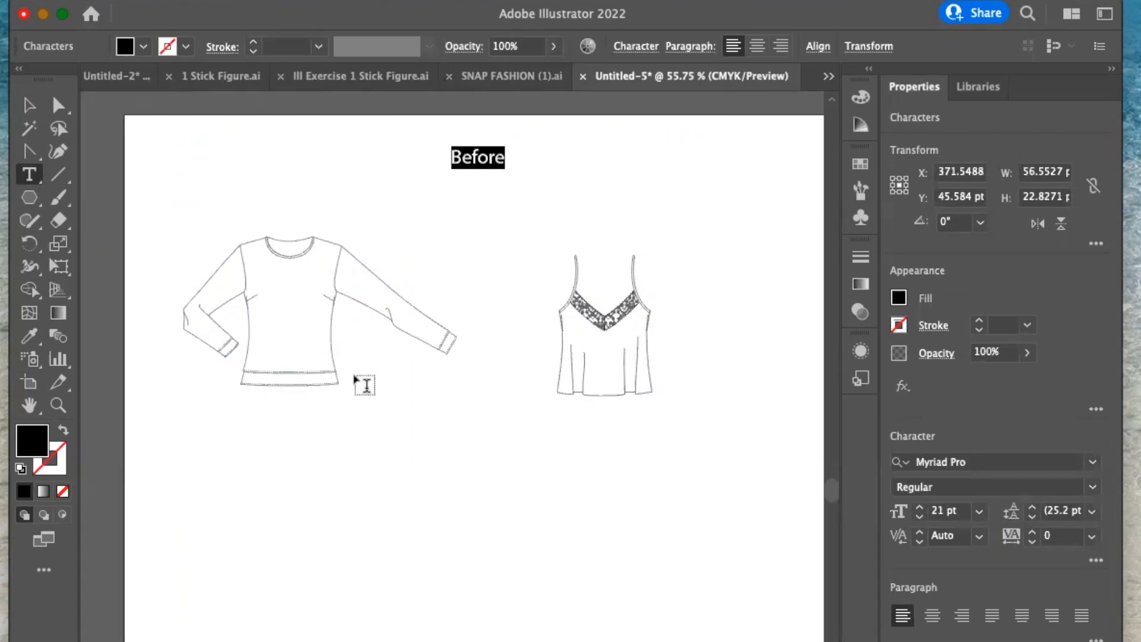
- Copy the short tie-belt skirt from the SNAP FASHION (1).ai document and return to Untitled-5
left_click(487, 77)
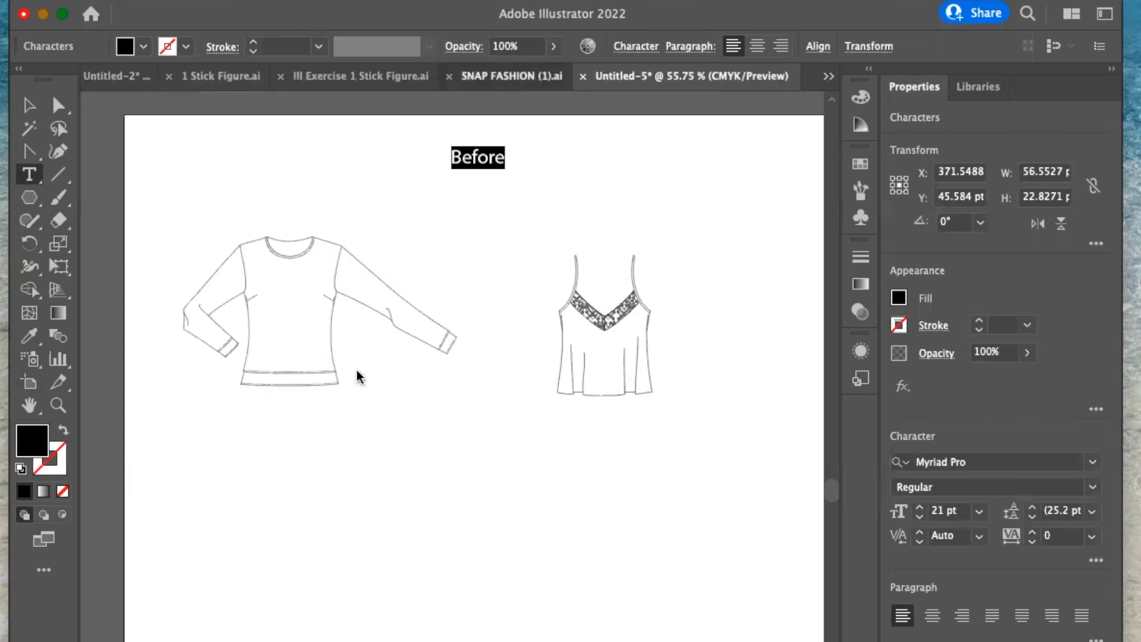
scroll(403, 607, "down", 6)
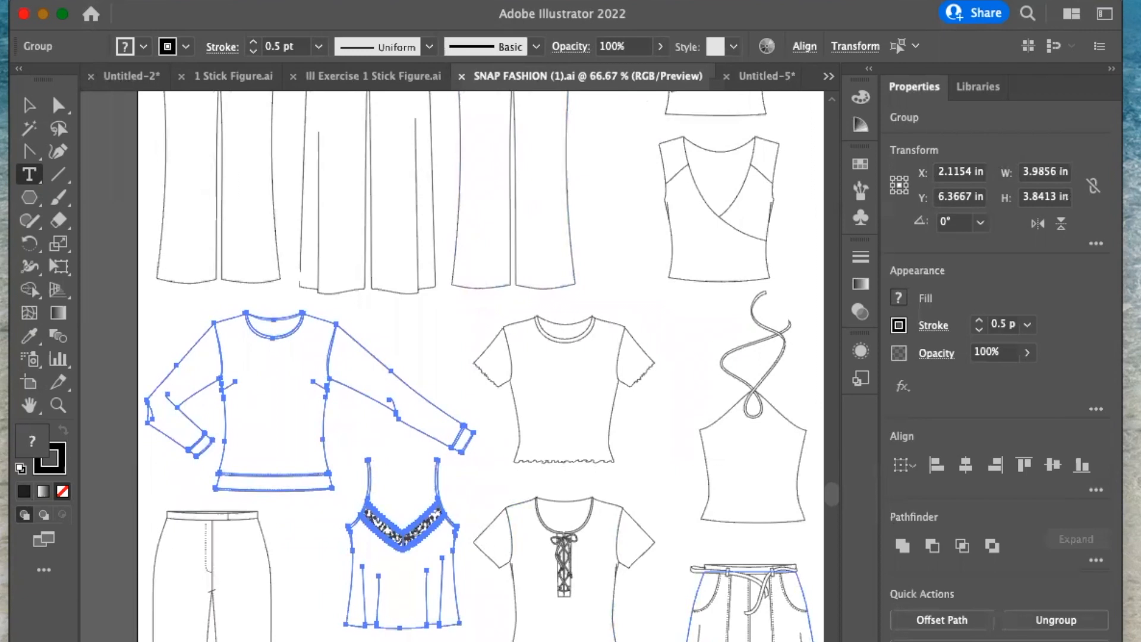
left_click(742, 641)
left_click(30, 105)
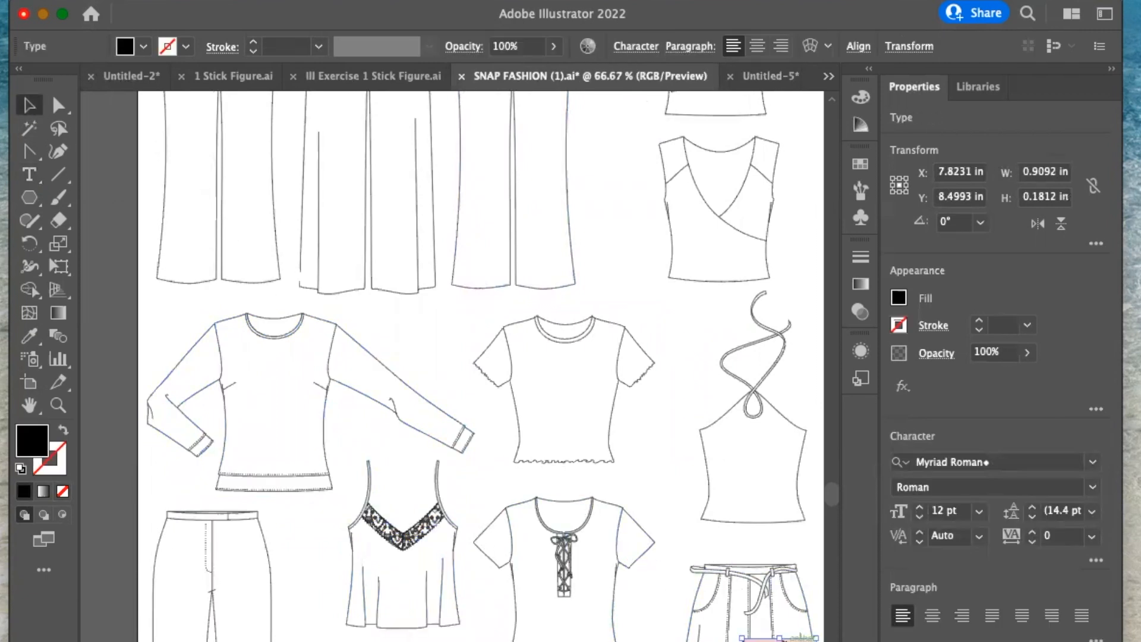
key("cmd+z")
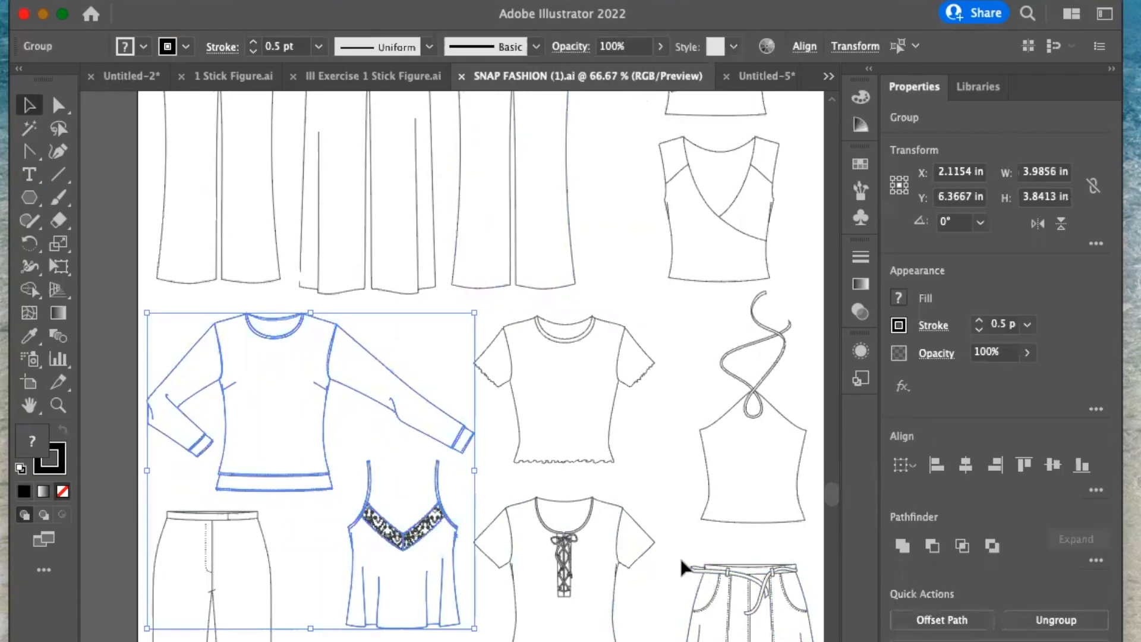
left_click_drag(679, 553, 818, 641)
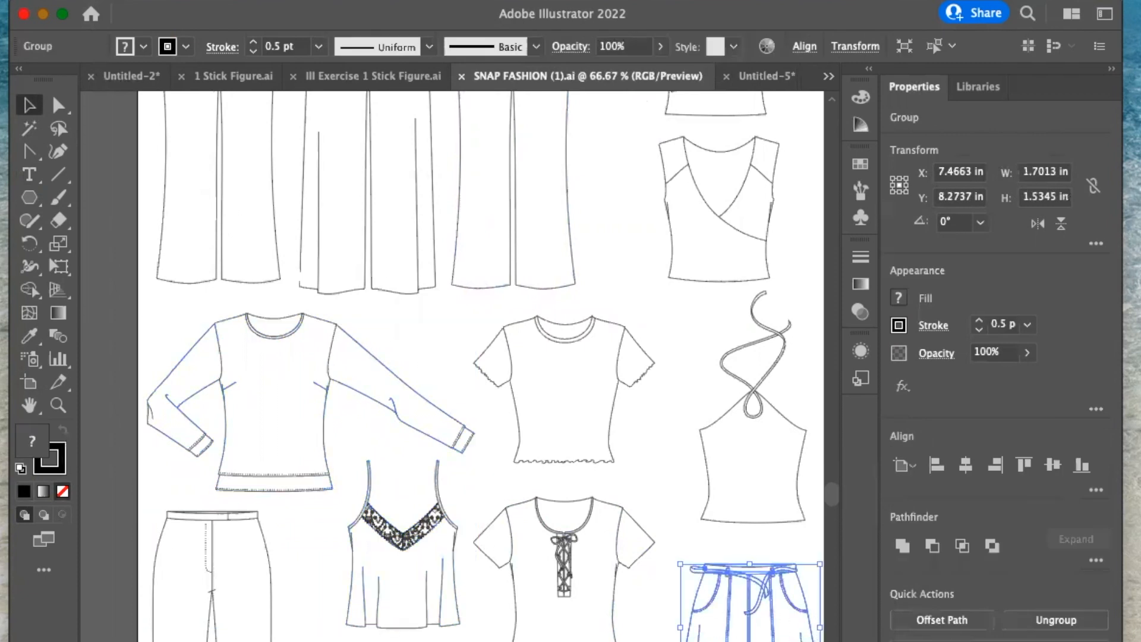
key("super+c")
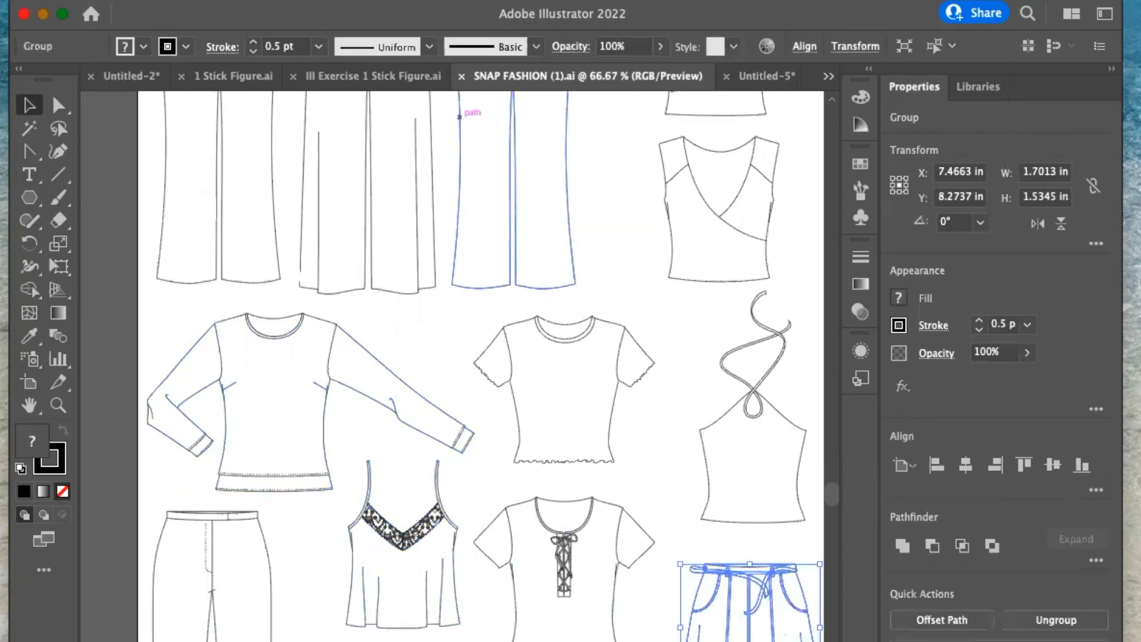
left_click(747, 73)
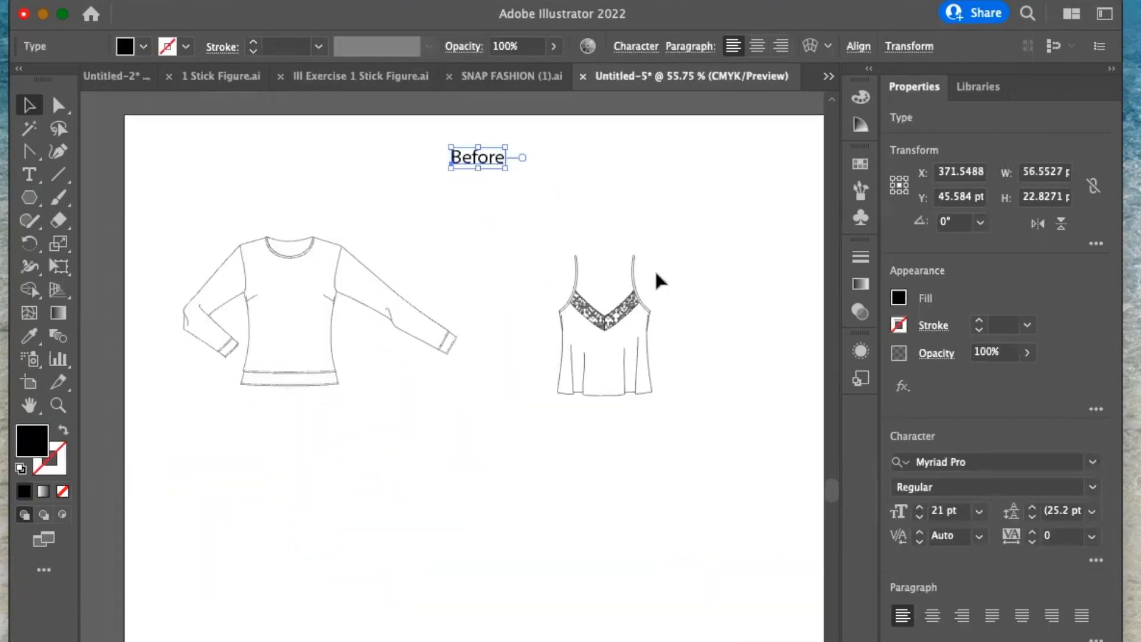
- Paste the tie-belt skirt and place it beyond the camisole, centred about X 799 pt, Y 237 pt
scroll(676, 446, "right", 10)
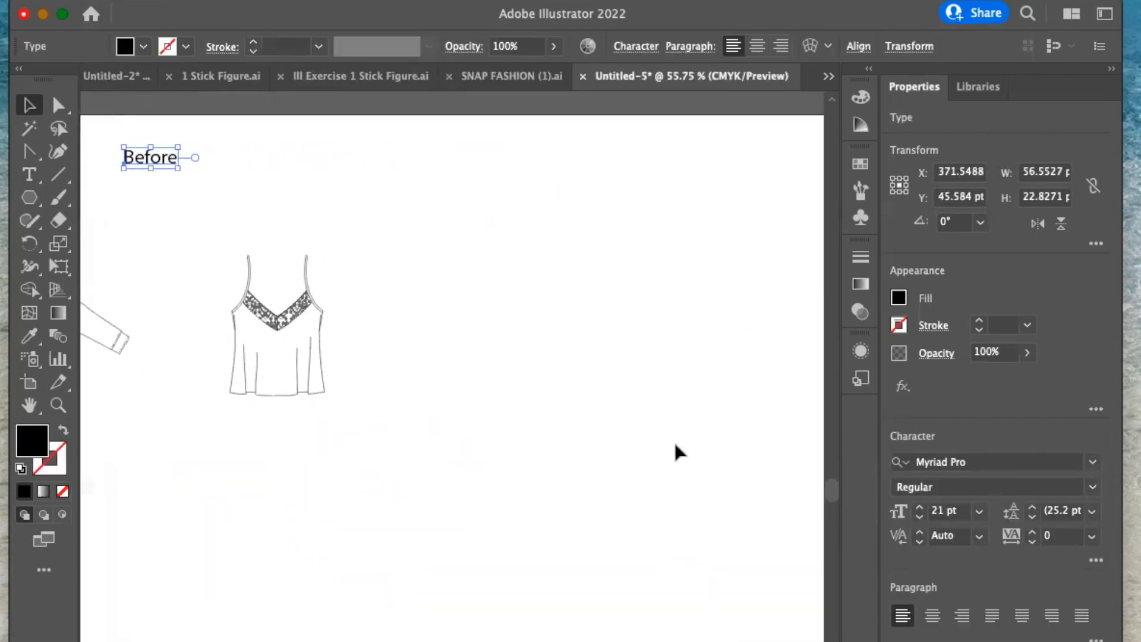
key("super+v")
left_click_drag(441, 449, 548, 298)
- Set the long-sleeve top's stroke weight to 1 pt
scroll(242, 567, "left", 8)
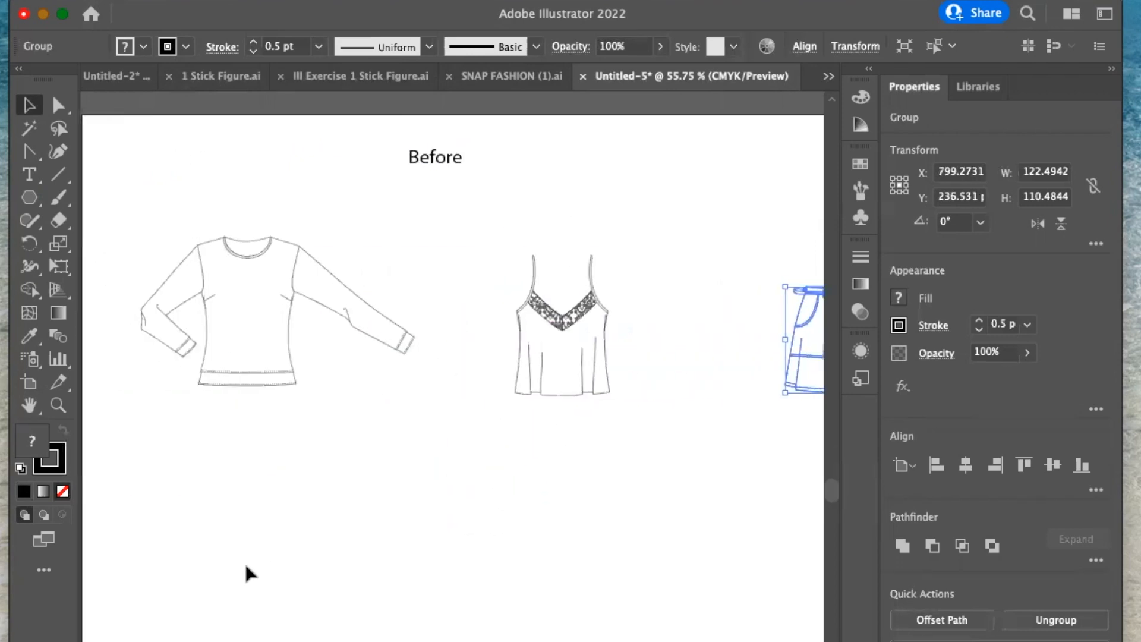
left_click(256, 309)
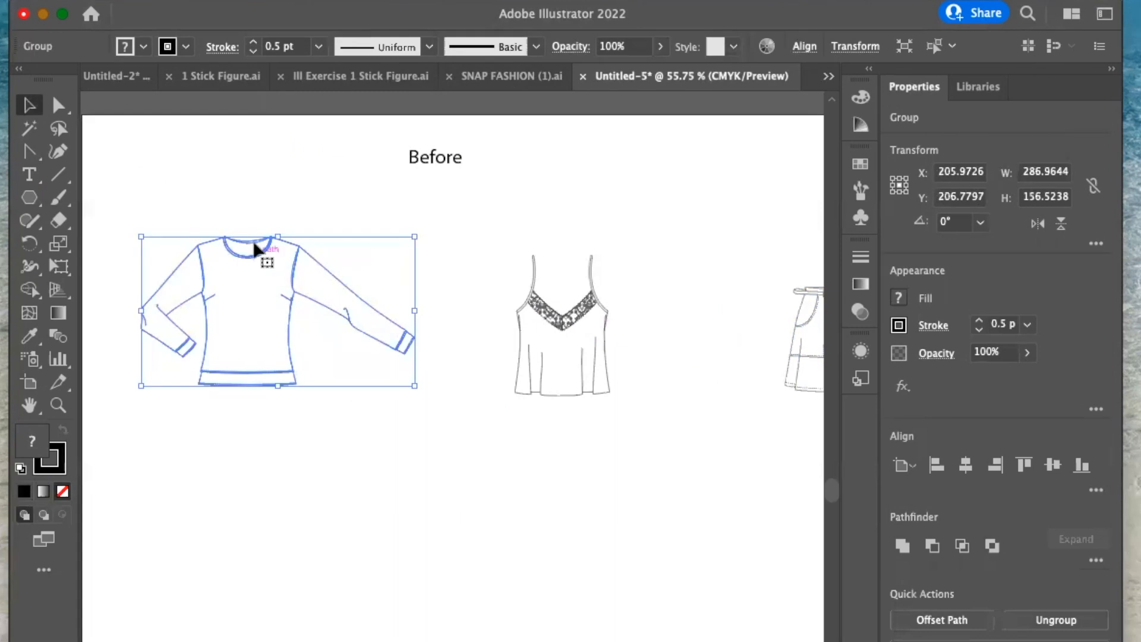
left_click(318, 47)
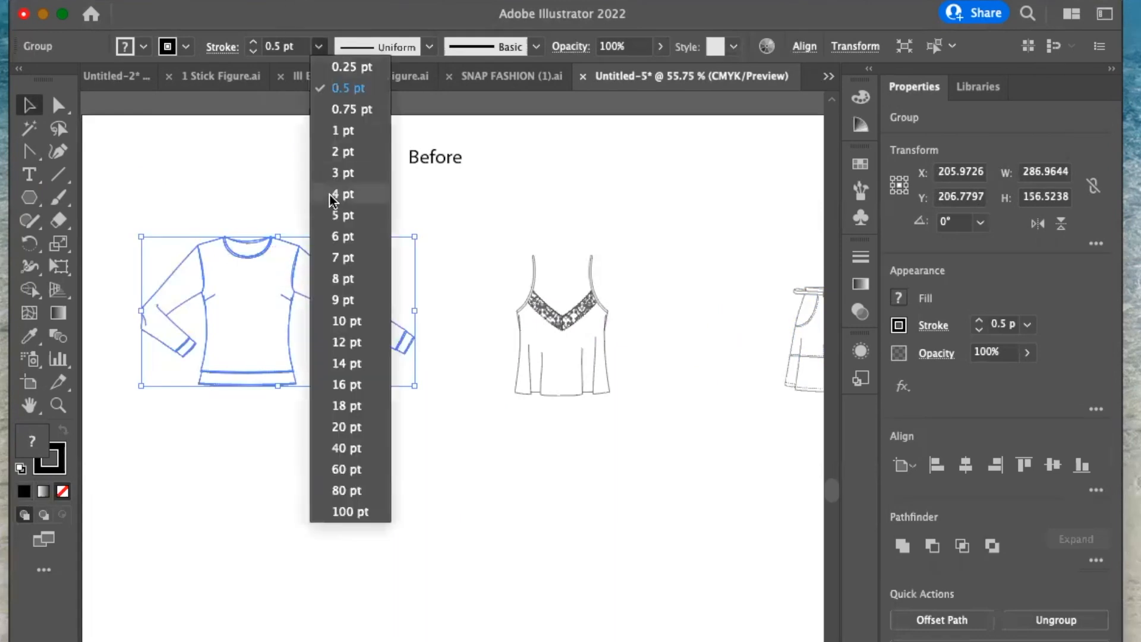
left_click(347, 172)
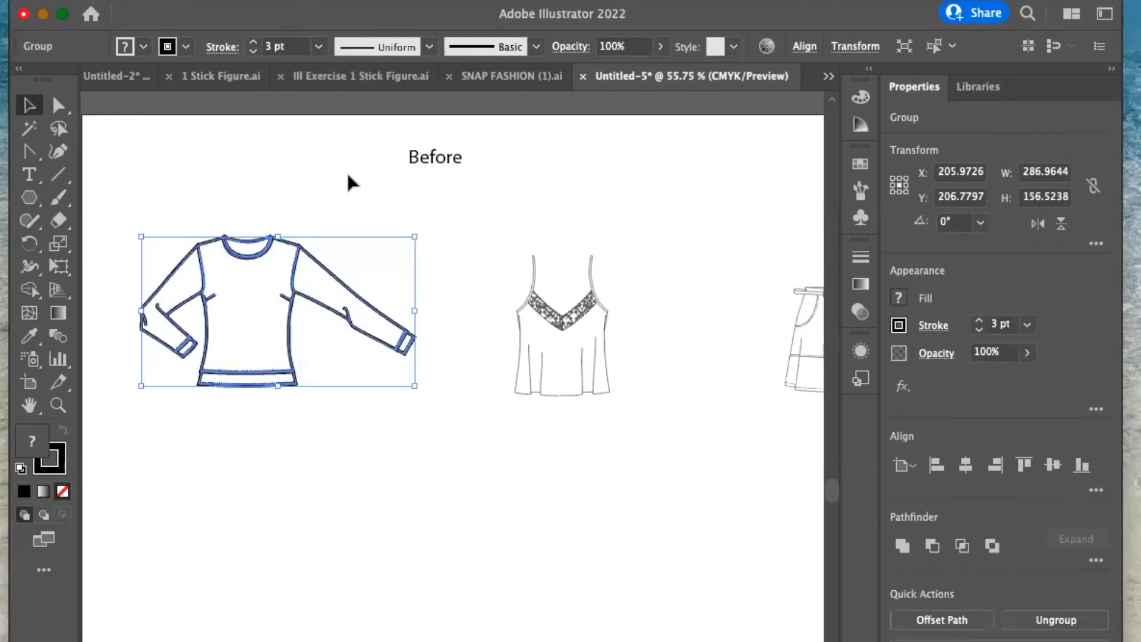
left_click(318, 47)
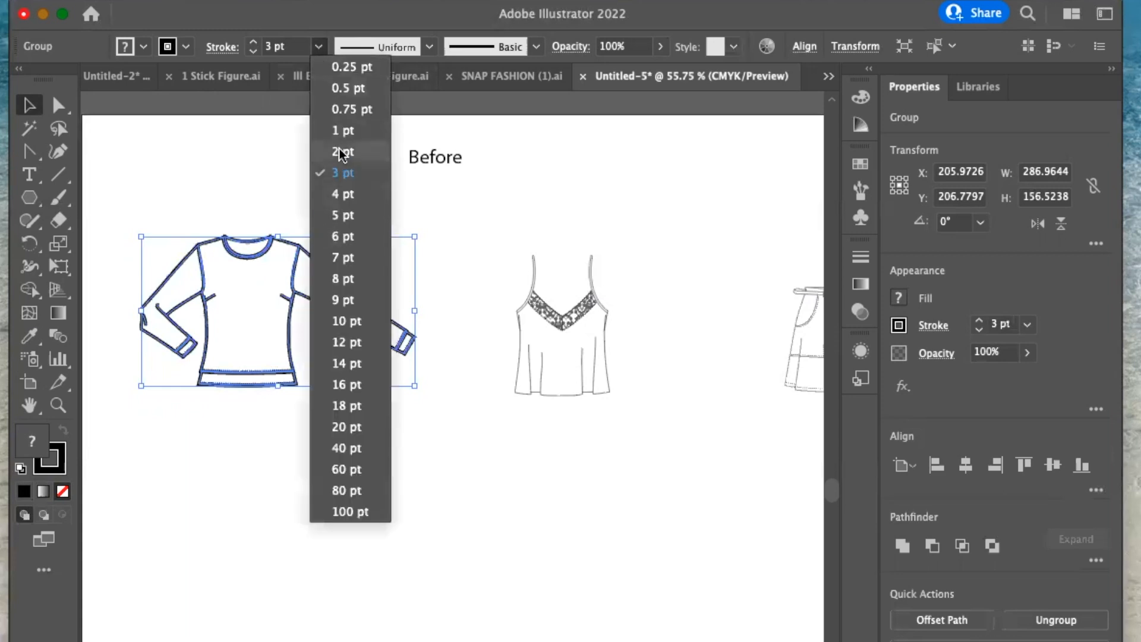
left_click(348, 132)
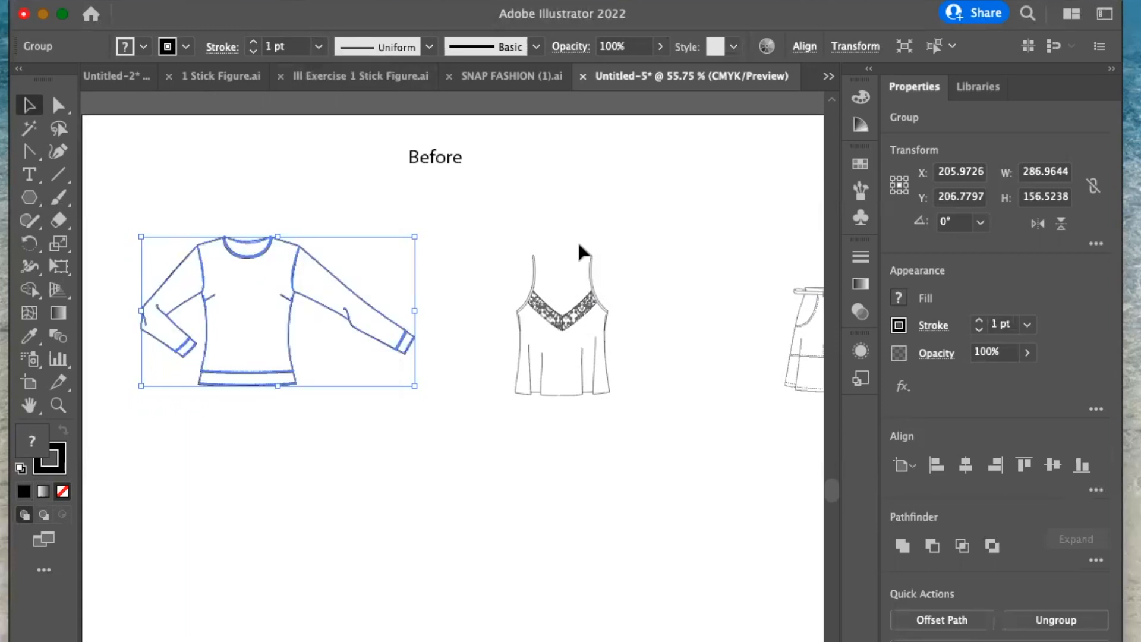
left_click(538, 329)
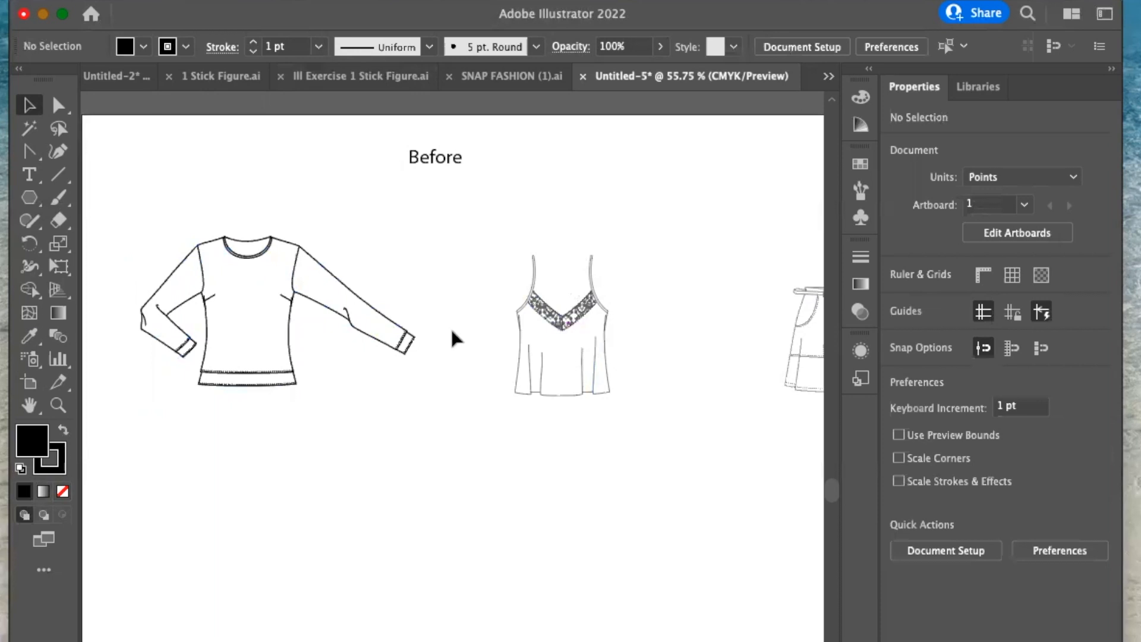
- Enlarge the long-sleeve top outward from both of its lower corners
left_click(237, 307)
left_click_drag(416, 386, 452, 423)
left_click_drag(142, 423, 122, 438)
left_click(209, 504)
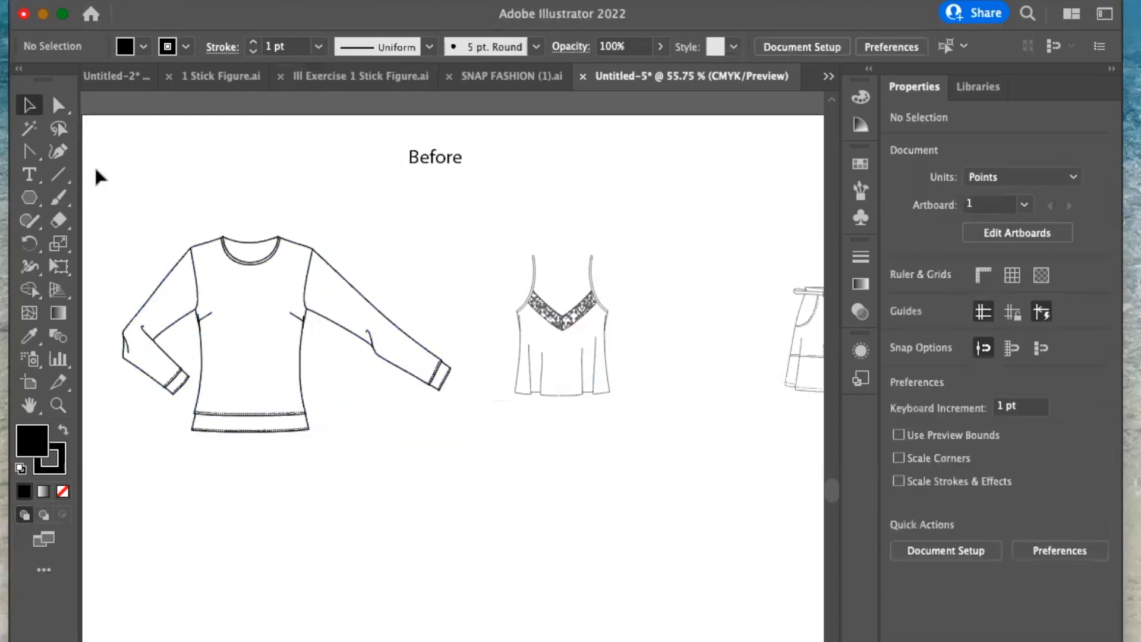
- Delete the cuff and its stitching from the extended sleeve of the long-sleeve top
left_click(60, 112)
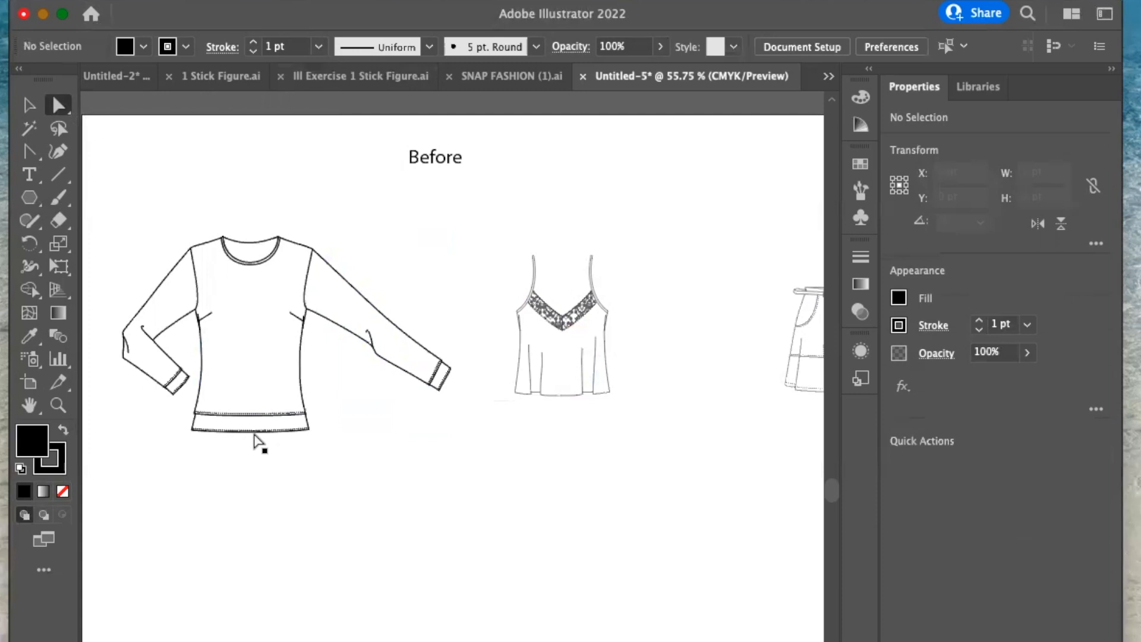
left_click(441, 388)
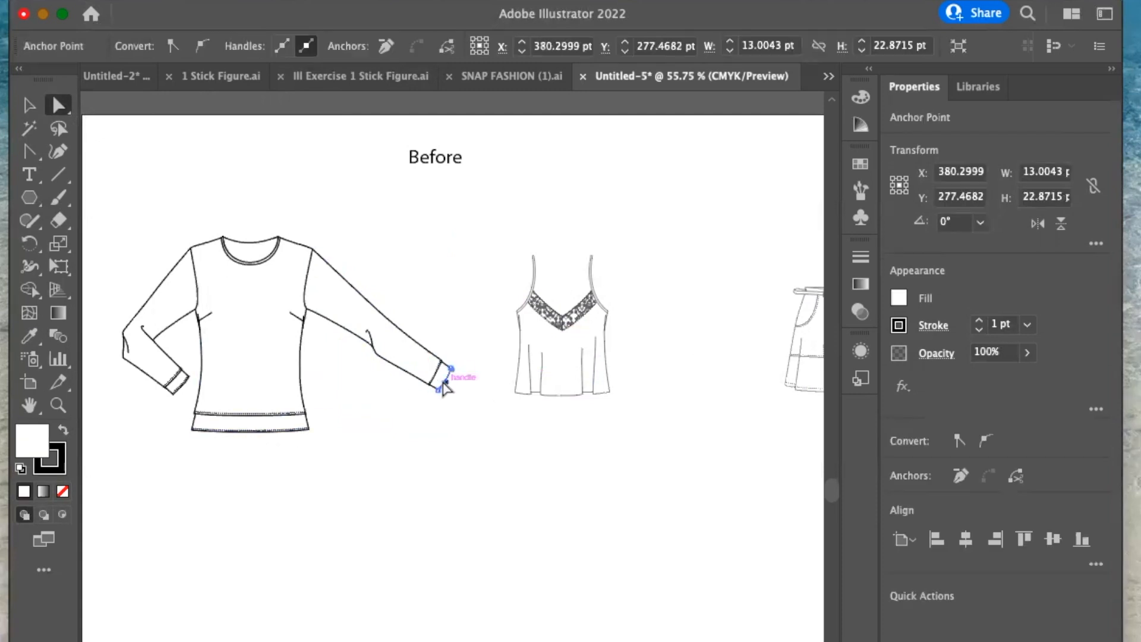
key("super+z")
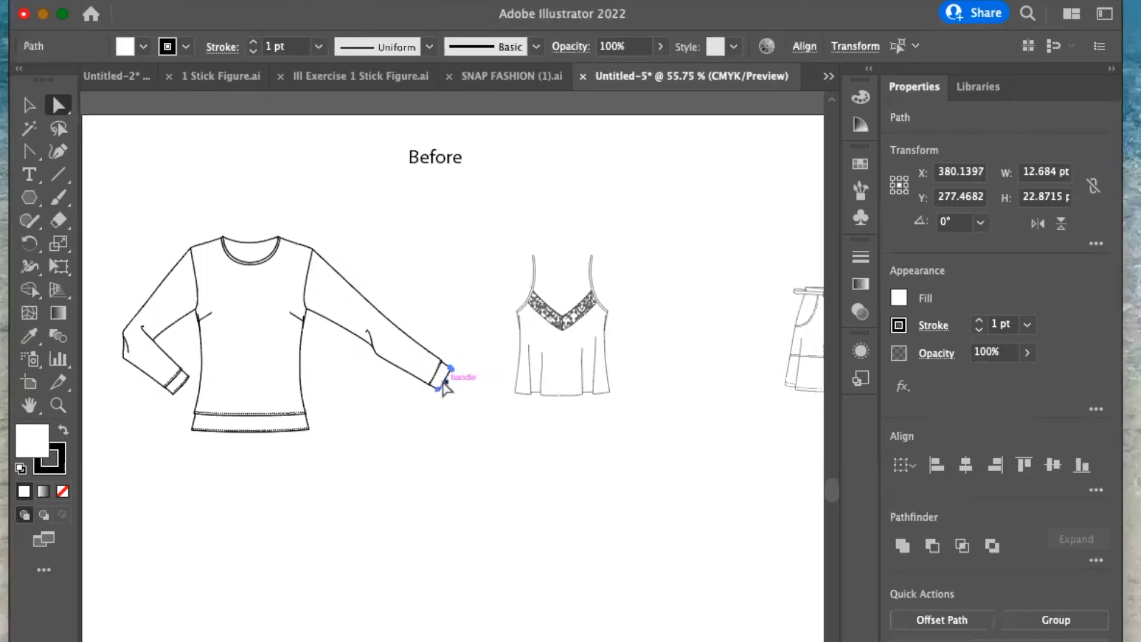
key("super+z")
left_click(447, 376)
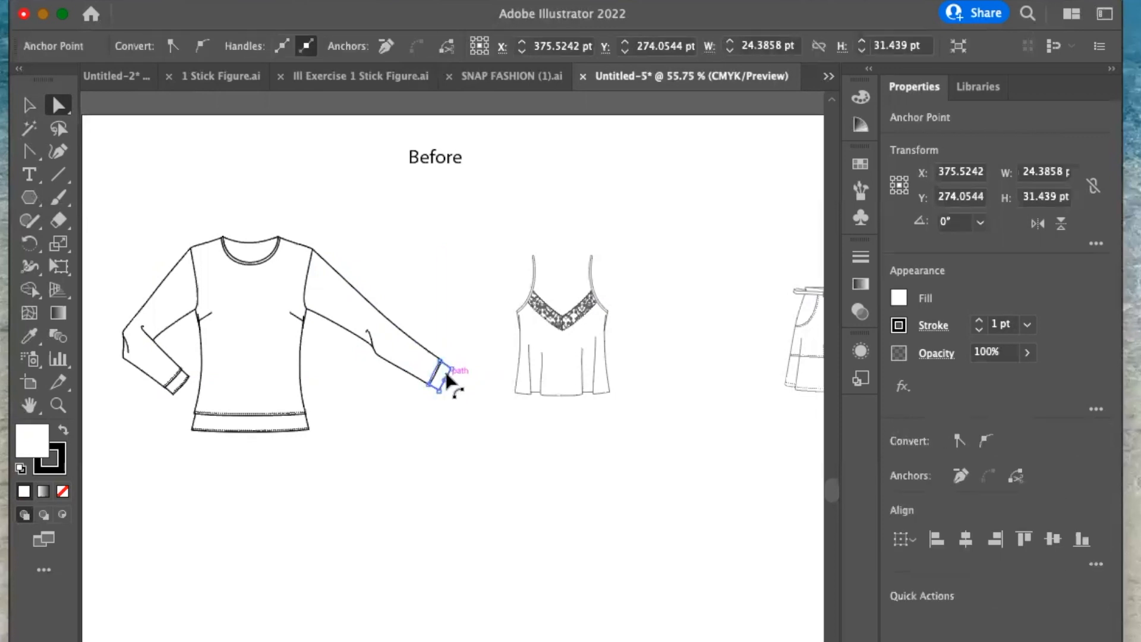
left_click(446, 375)
left_click(441, 361)
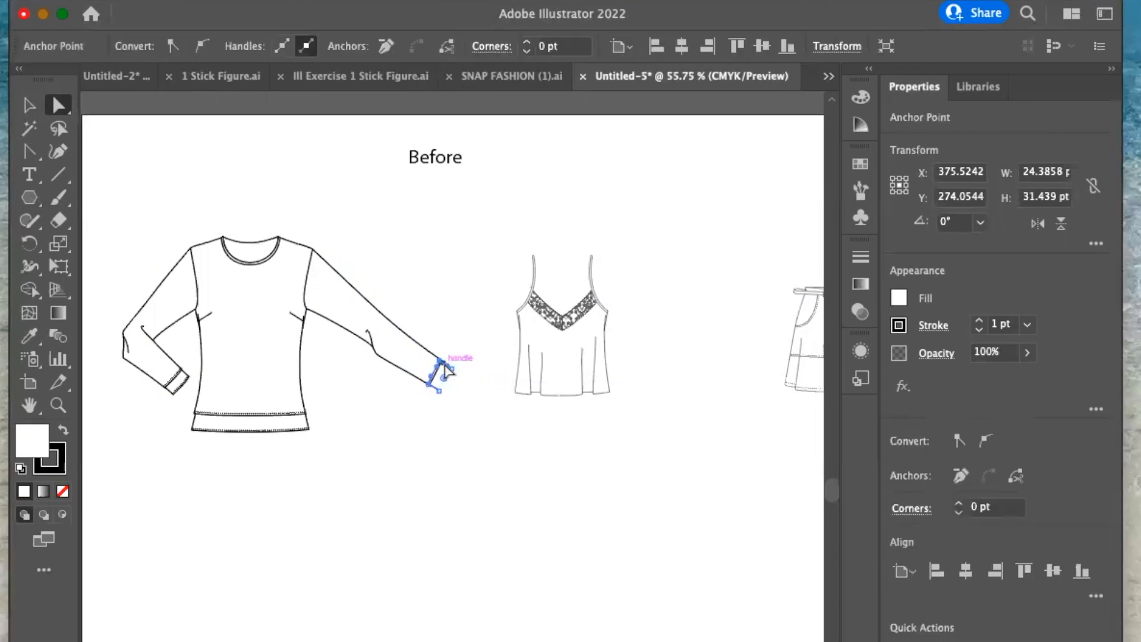
key("Delete")
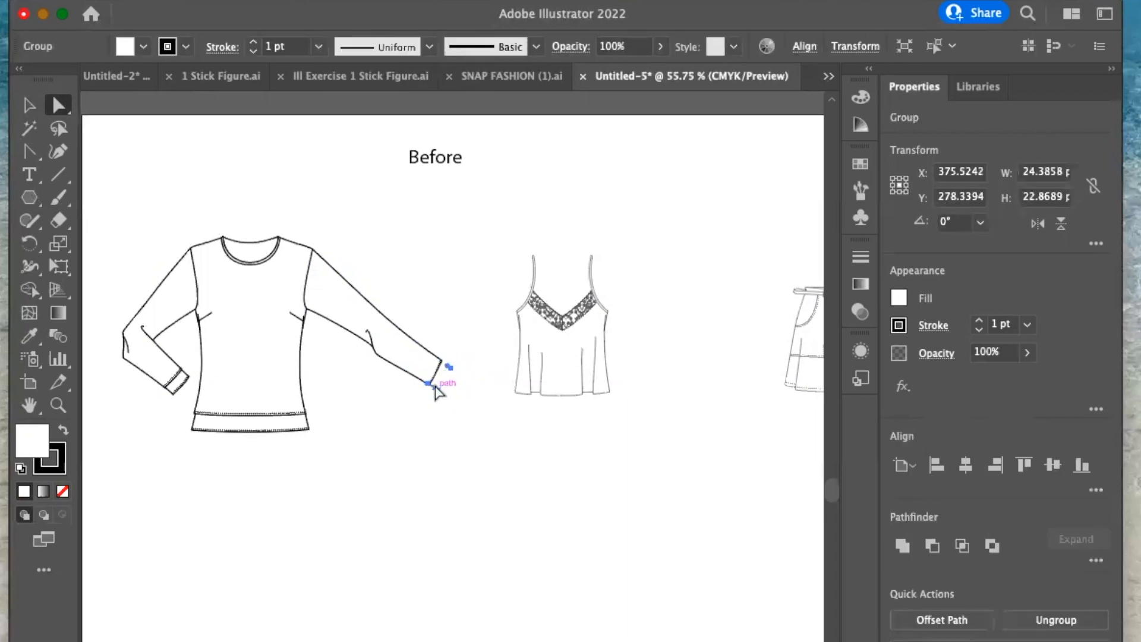
left_click(436, 388)
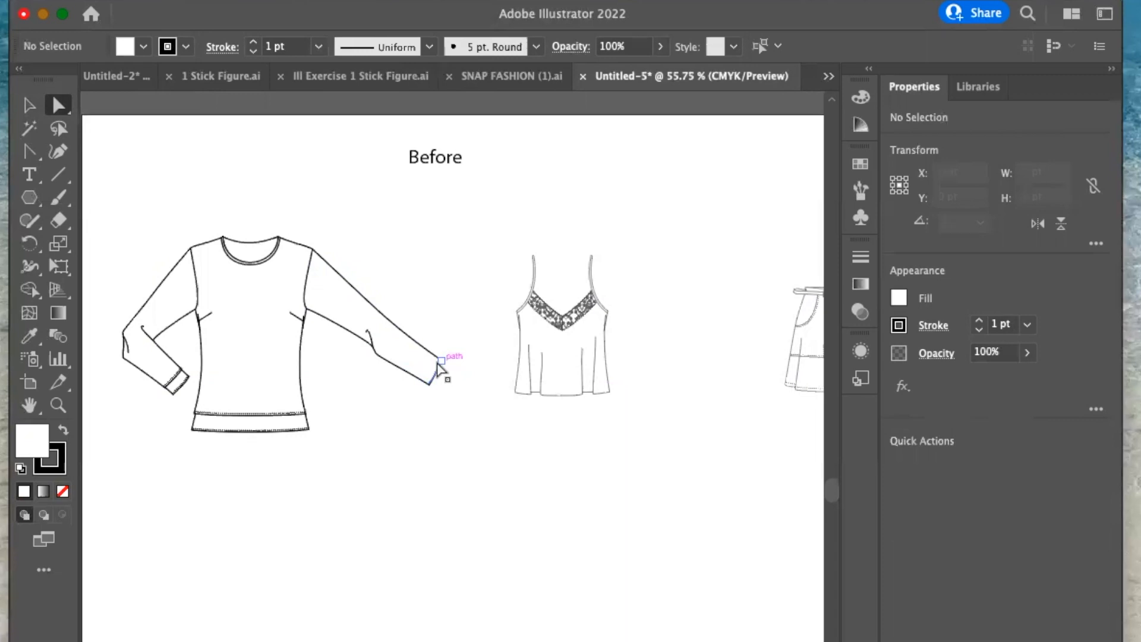
- Delete the top's extended sleeve and its elbow fold line
left_click_drag(494, 425, 494, 426)
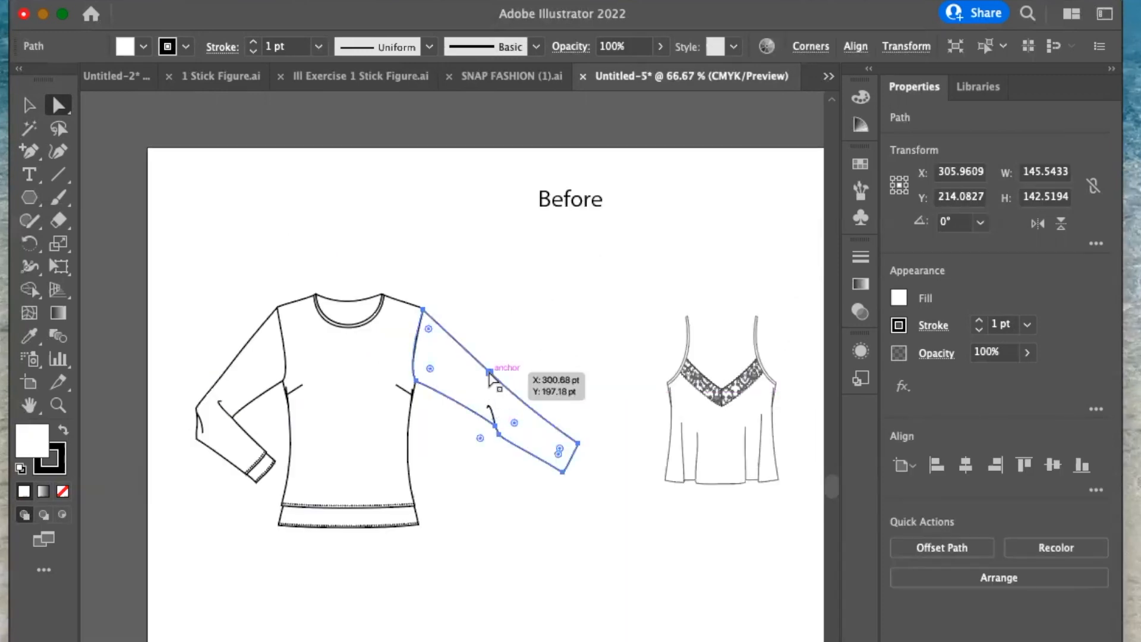
mouse_move(490, 374)
left_mouse_down()
mouse_move(480, 357)
mouse_move(492, 381)
left_mouse_up()
key("Delete")
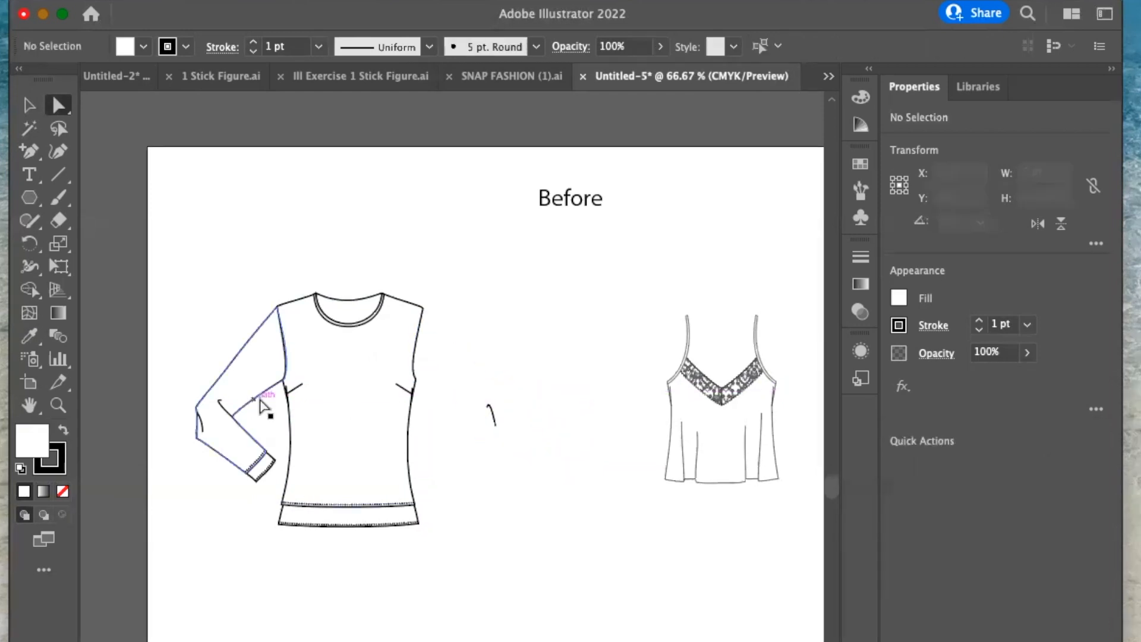
left_click(496, 425)
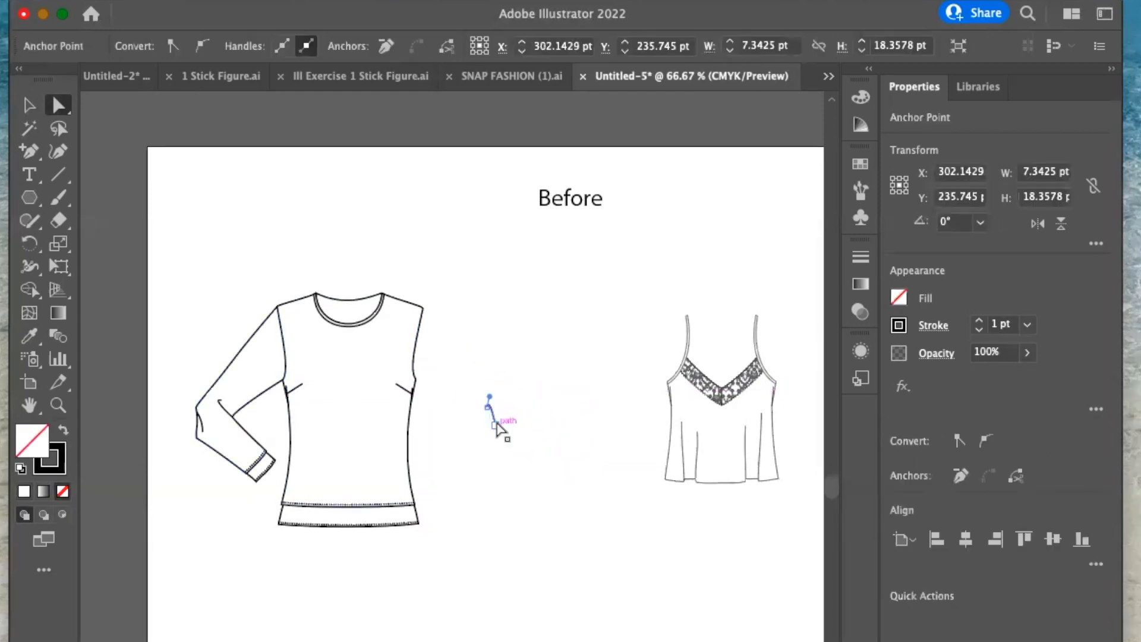
left_click_drag(497, 424, 490, 416)
key("Delete")
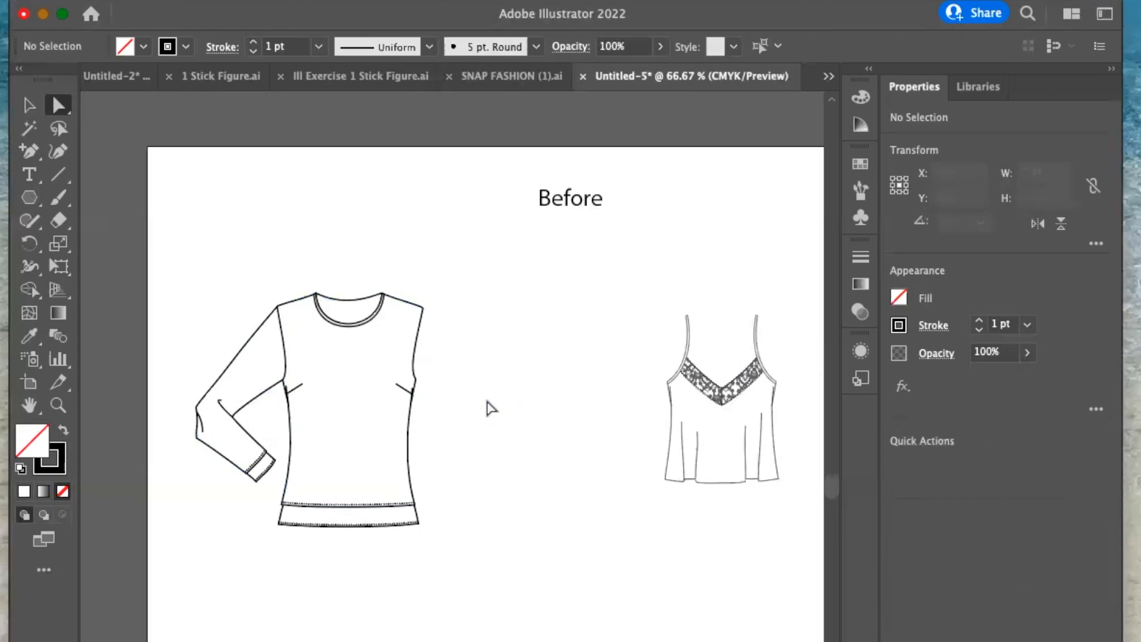
- Delete the top's bent sleeve together with its cuff and elbow fold lines
left_click(262, 396)
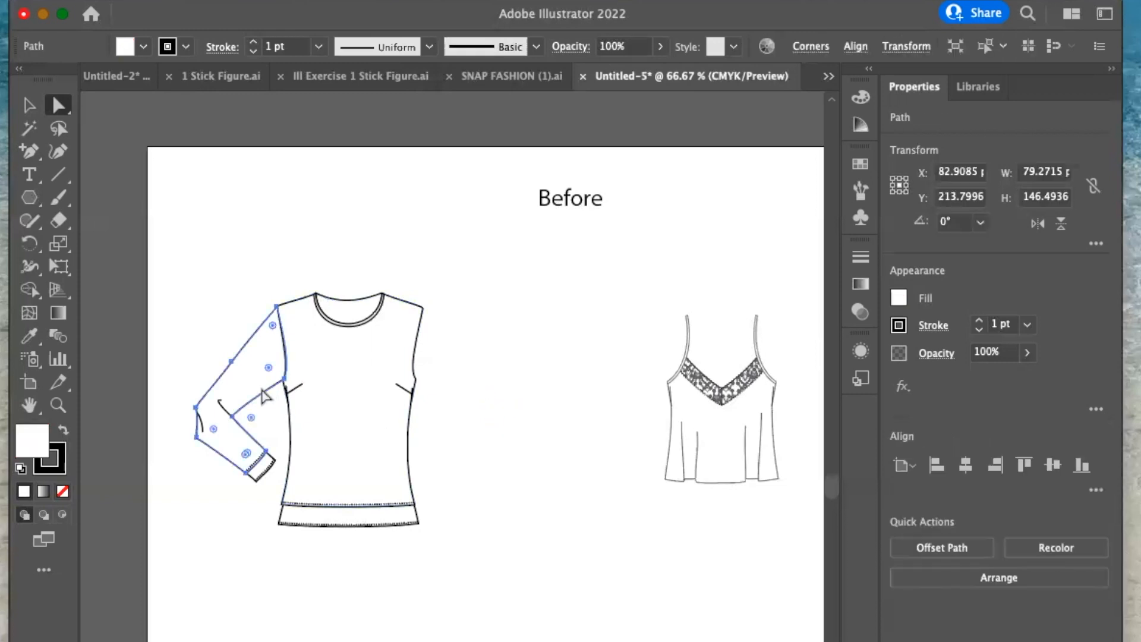
key("Delete")
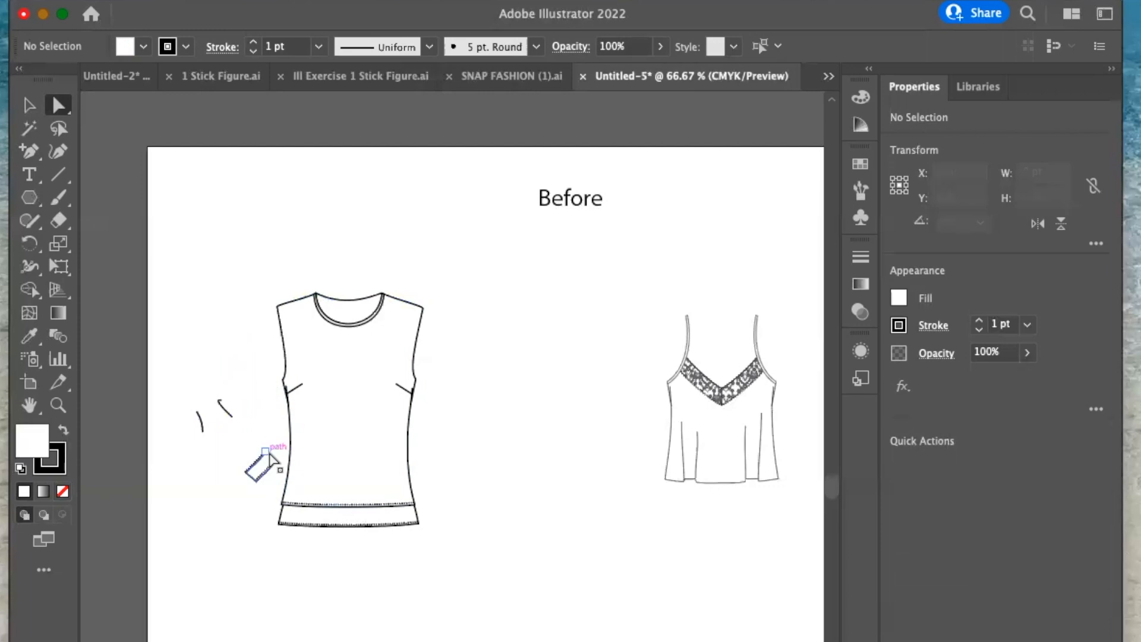
left_click(268, 469)
left_click_drag(267, 468, 254, 465)
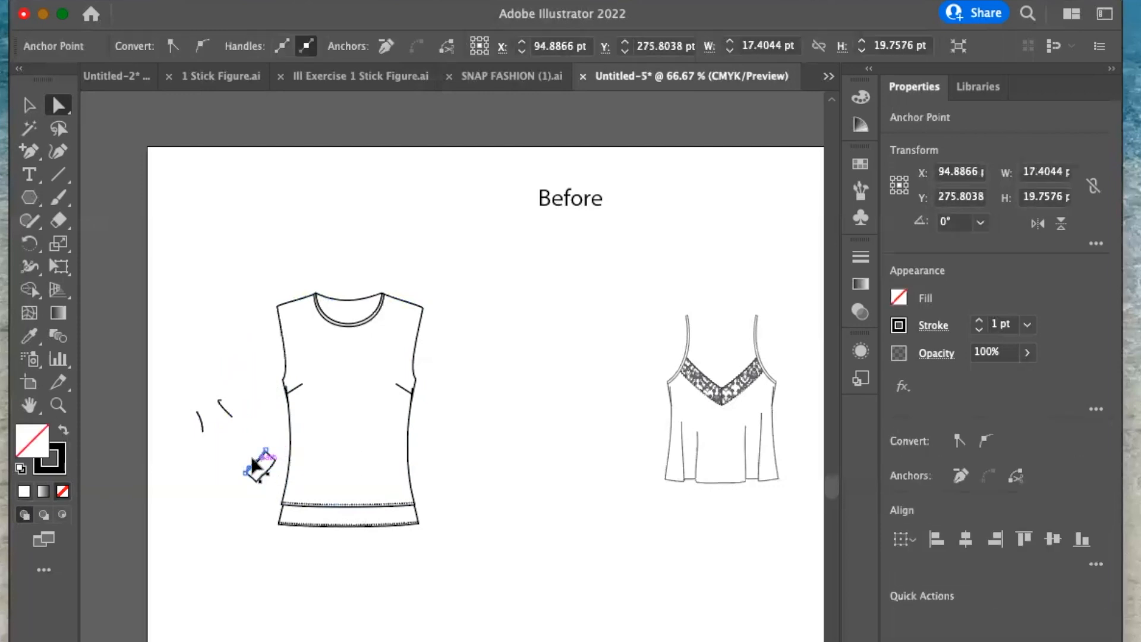
left_click(255, 464)
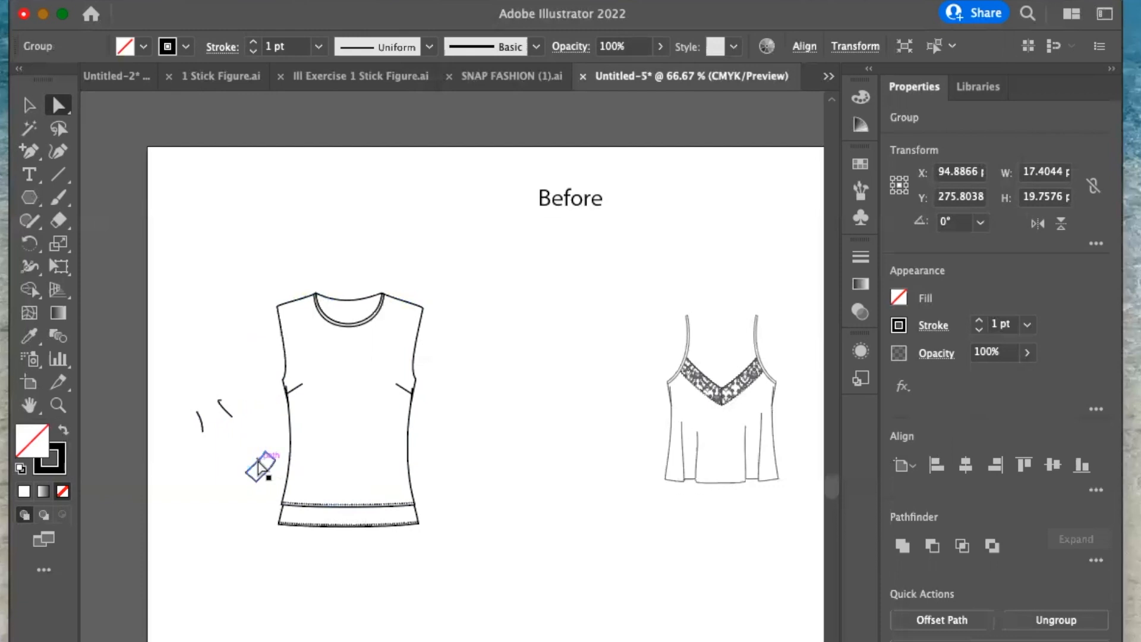
left_click(259, 468)
left_click(261, 469)
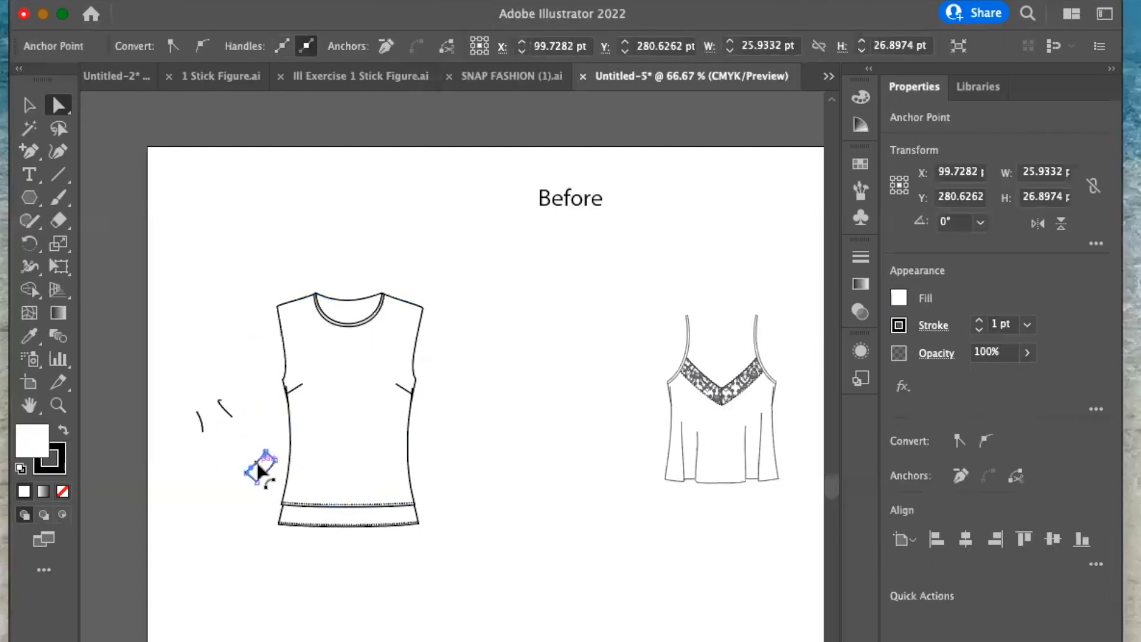
left_click(260, 469)
mouse_move(181, 380)
left_mouse_down()
mouse_move(220, 472)
mouse_move(277, 499)
left_mouse_up()
key("Delete")
- Add an anchor point at the lowest centre of the sleeveless top's front neckline band
scroll(251, 242, "down", 1)
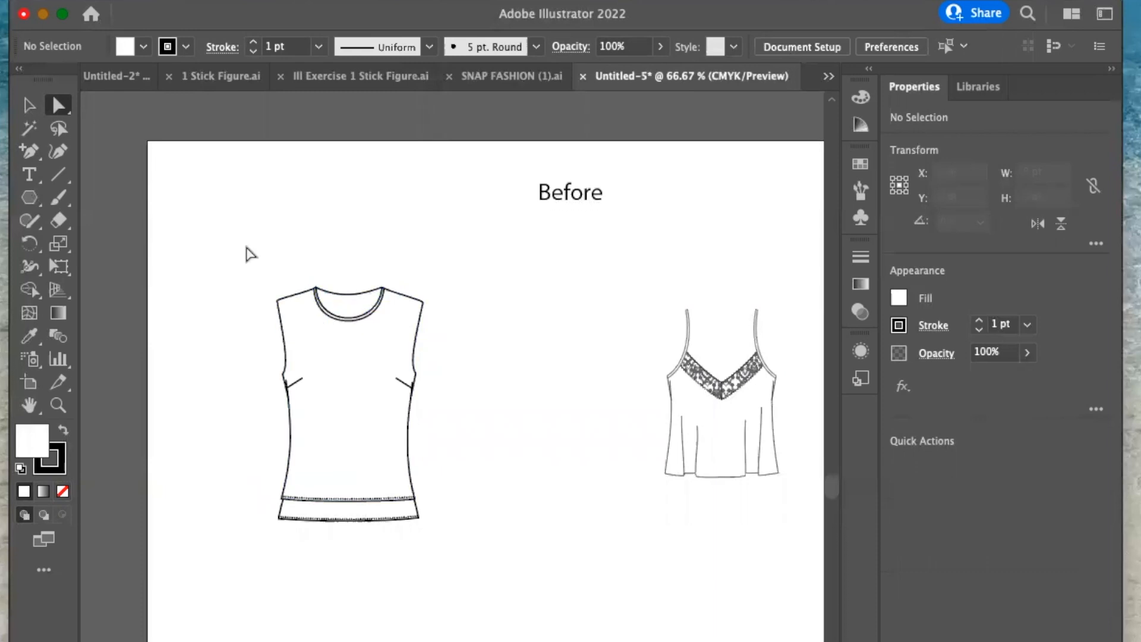
left_click(31, 156)
key("super+1")
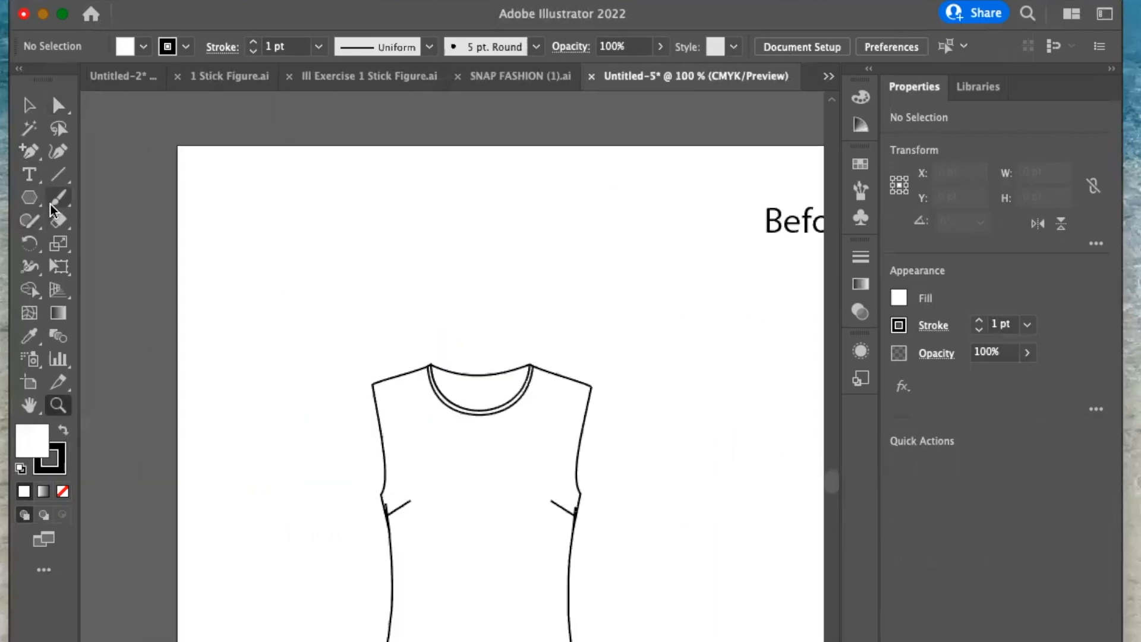
left_click(479, 416)
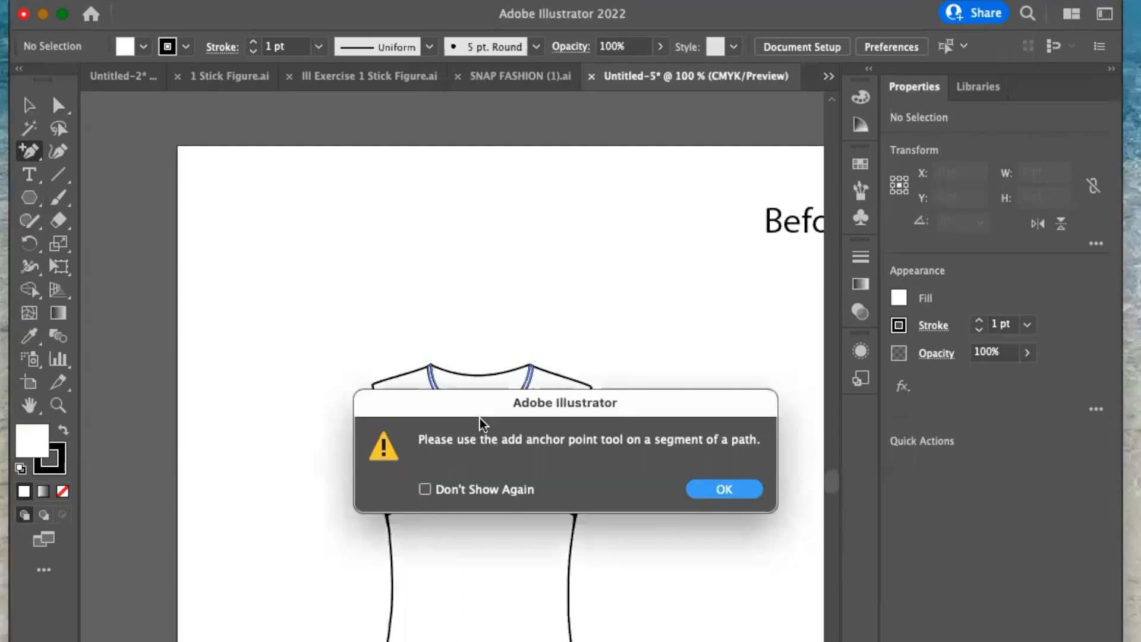
left_click(723, 489)
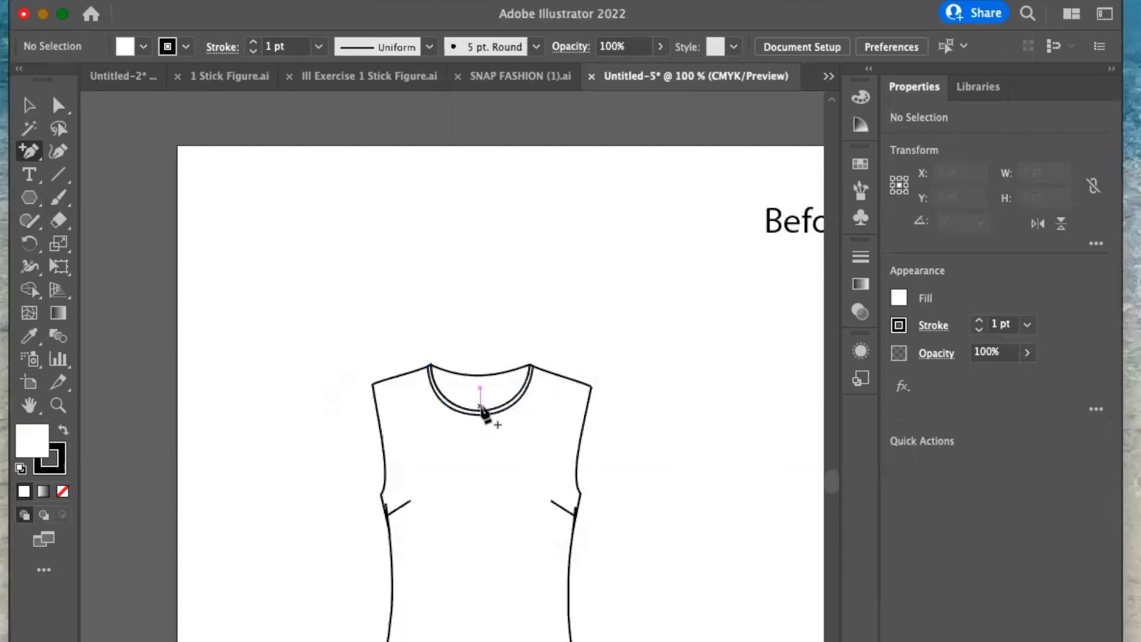
left_click(481, 411)
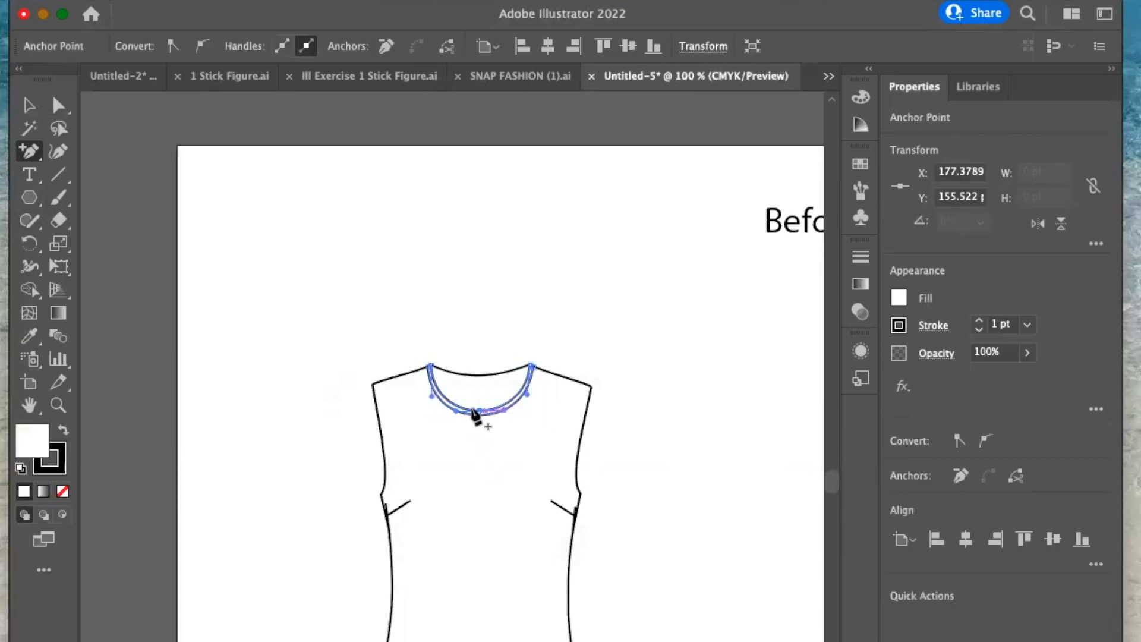
- Pull the centre anchors of both front neckline curves down the sleeveless top to form a deep scoop neck
left_click(59, 106)
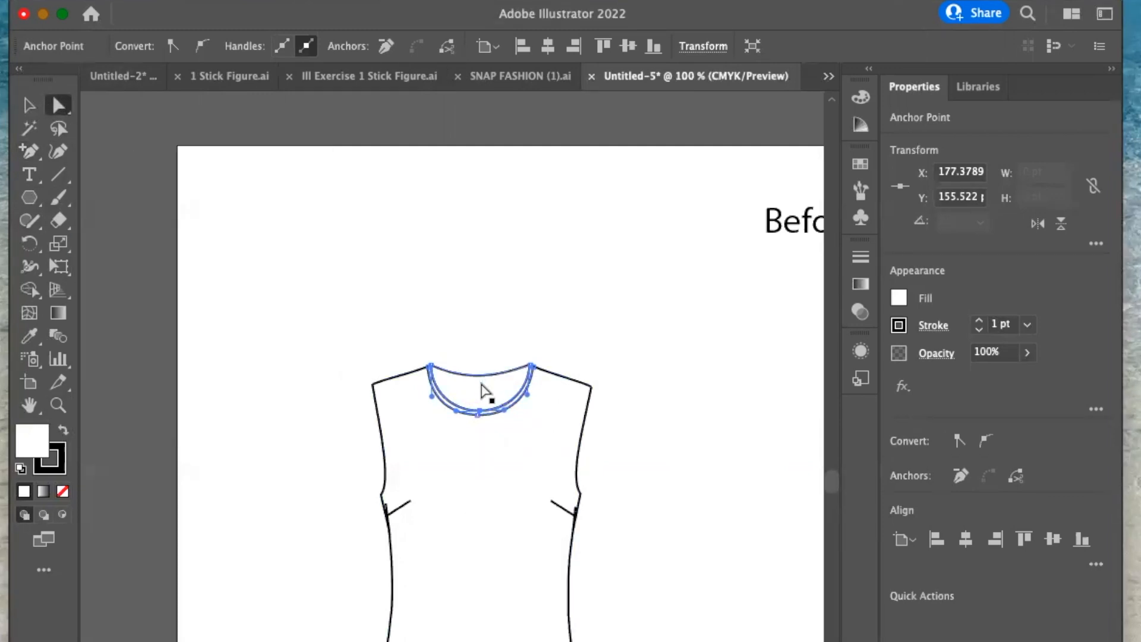
left_click_drag(480, 411, 478, 468)
left_click_drag(479, 418, 480, 459)
left_click(445, 427)
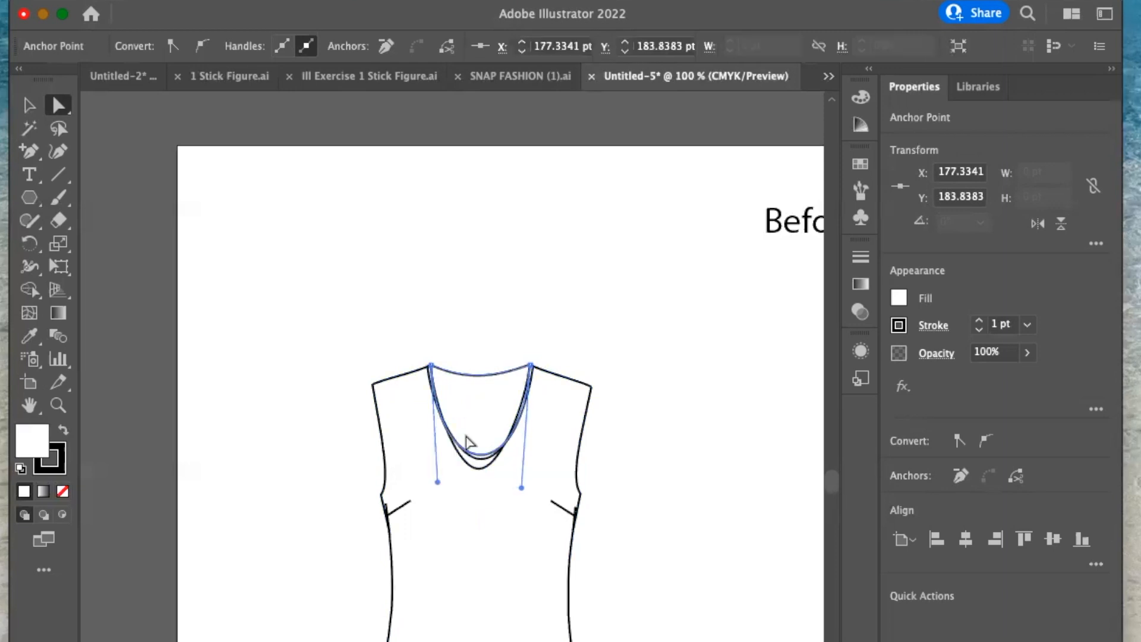
left_click_drag(489, 452, 486, 467)
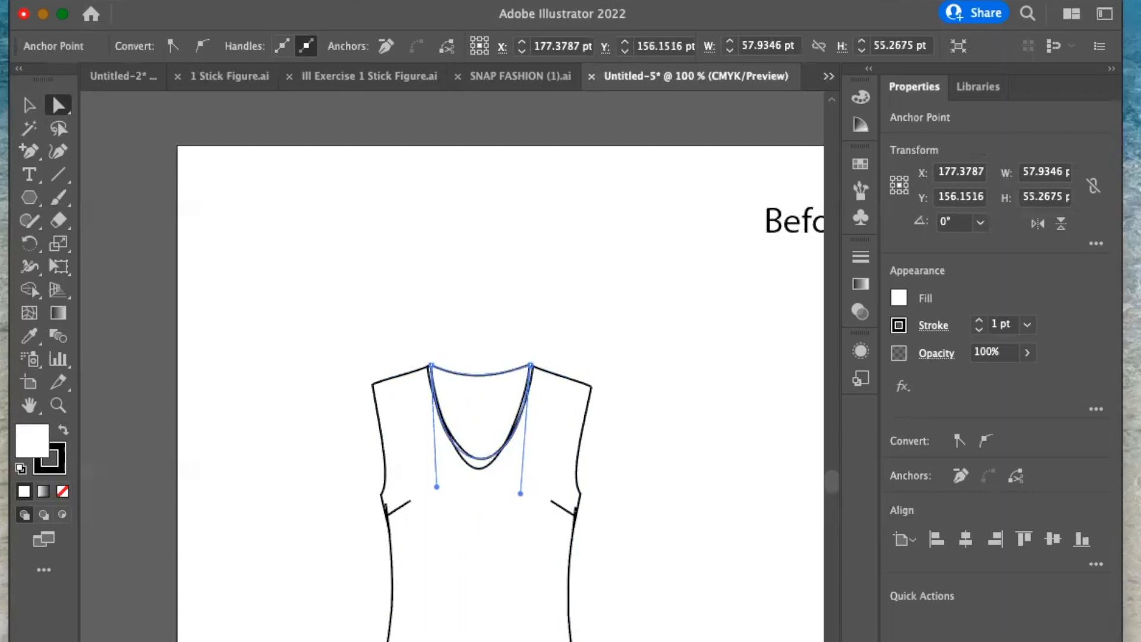
- Raise the lowest point of the outer neckline curve to meet the bottom of the inner curve
left_click(478, 468)
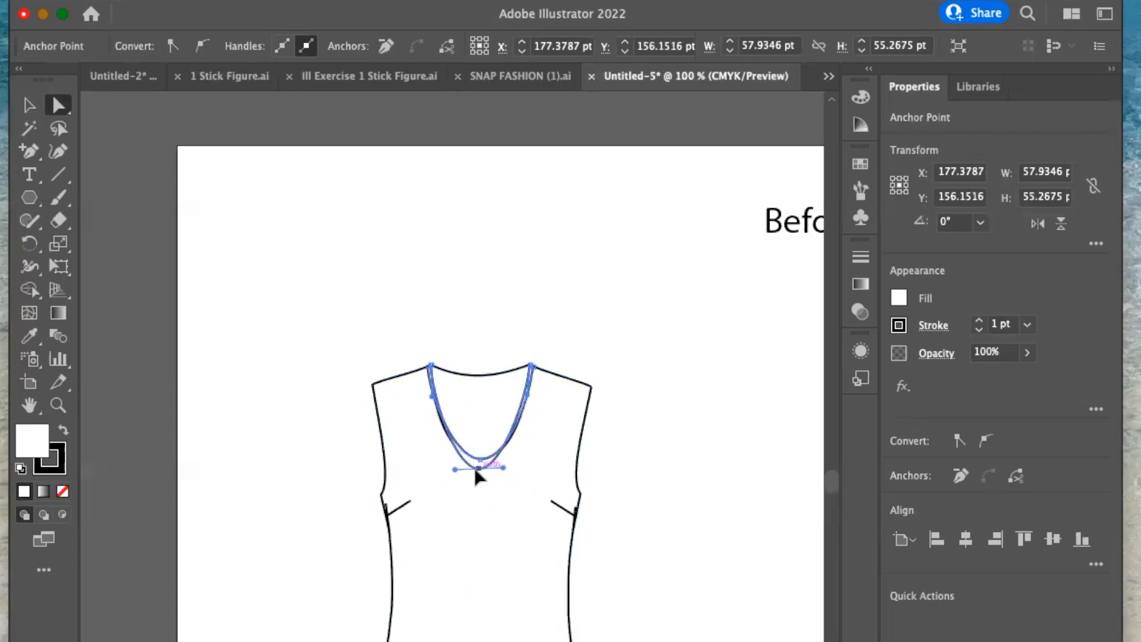
mouse_move(478, 470)
left_mouse_down()
mouse_move(479, 507)
mouse_move(484, 466)
left_mouse_up()
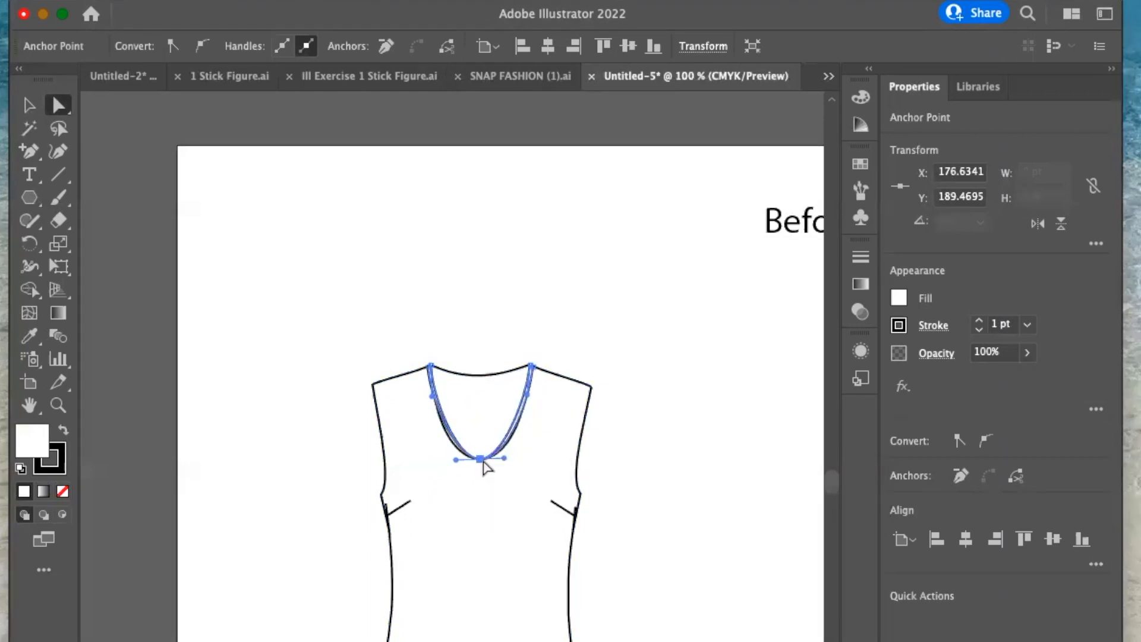
key("p")
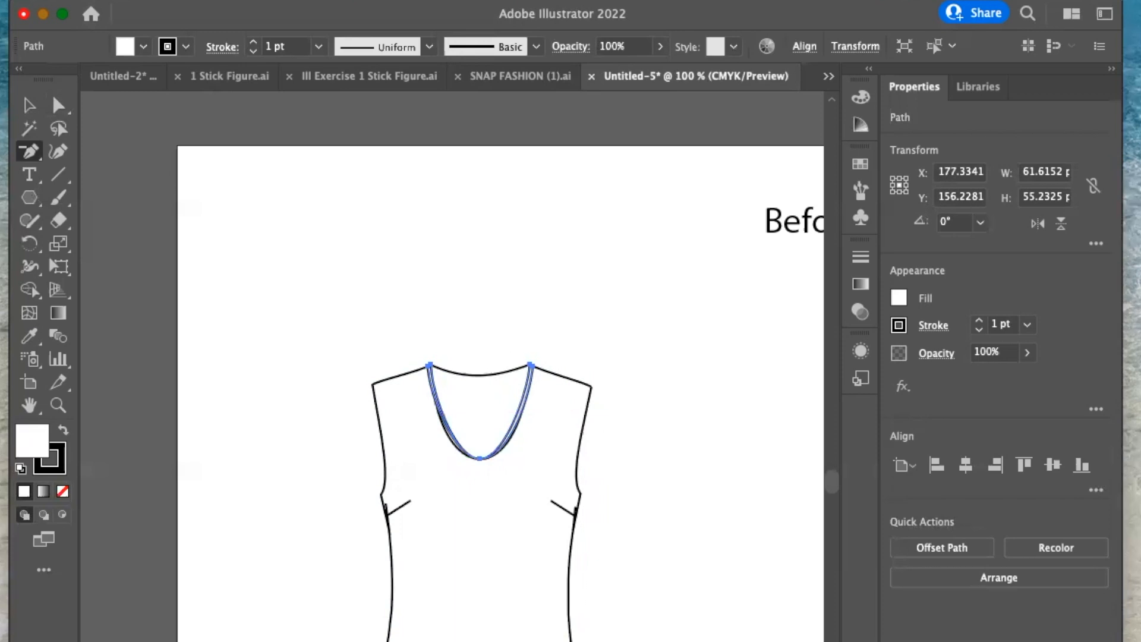
- Extend the top's right-hand shoulder tip outward and down into a cap sleeve, reshaping the armhole below it
left_click(57, 107)
left_click_drag(591, 386, 605, 439)
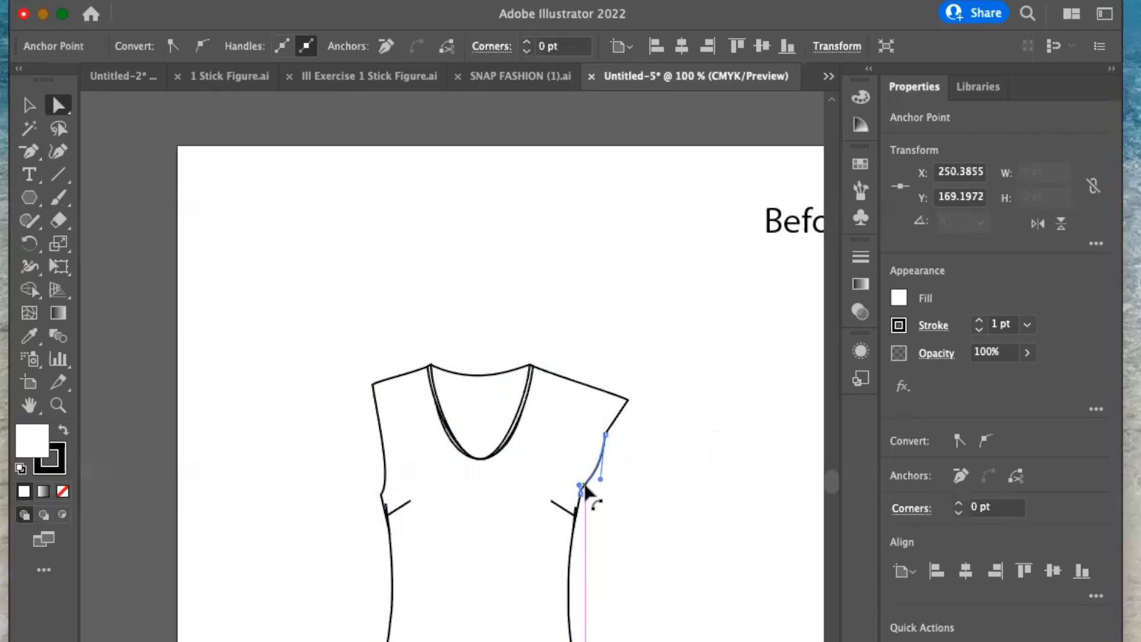
left_click(599, 471)
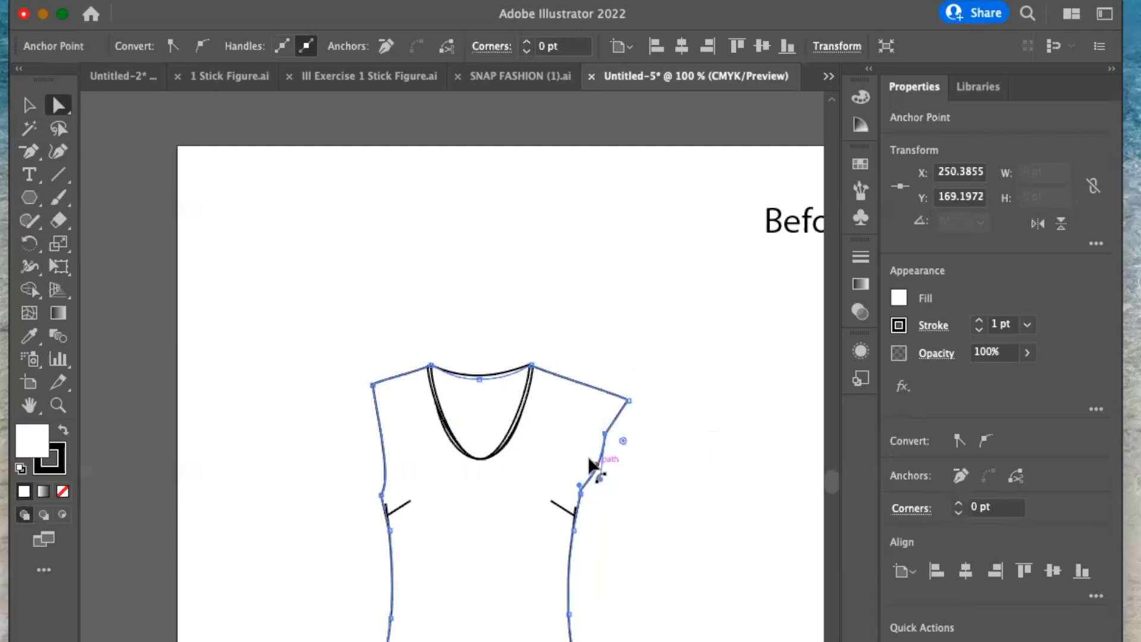
- Add an anchor point midway along the right-hand armhole edge and reposition it to smooth the cap sleeve's curve
left_click(40, 157)
left_click_drag(43, 162, 89, 173)
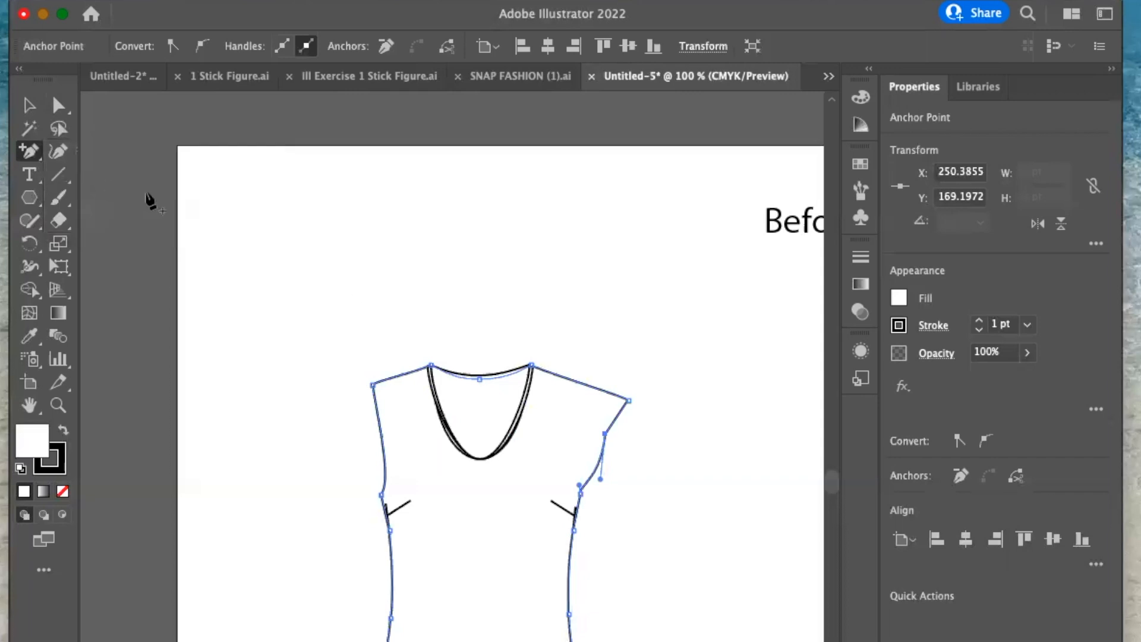
left_click(598, 465)
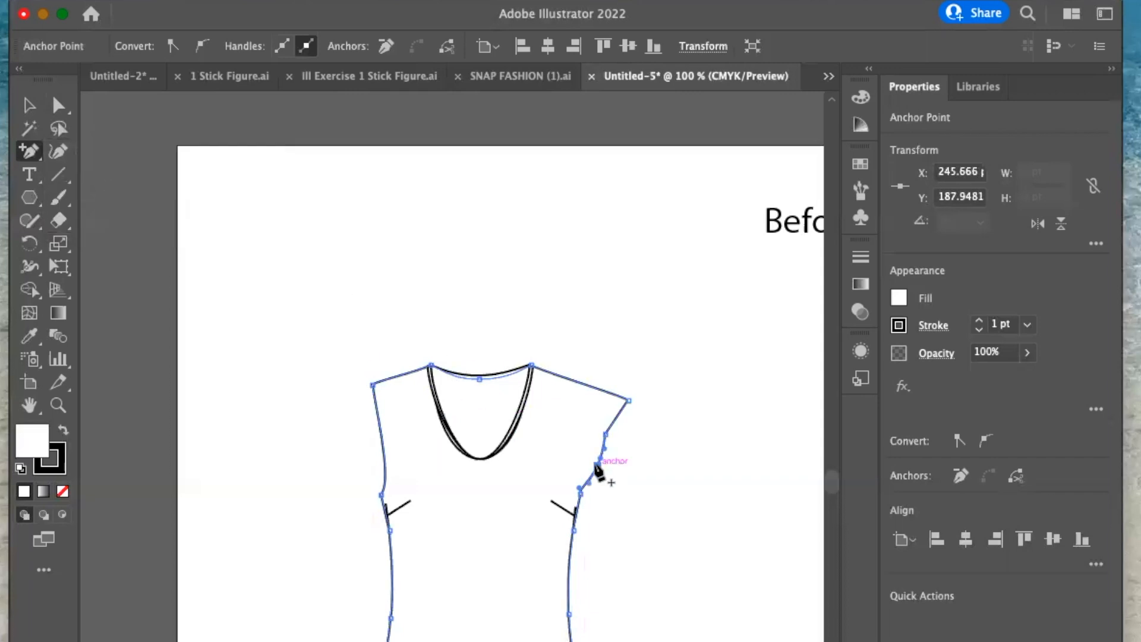
left_click(59, 105)
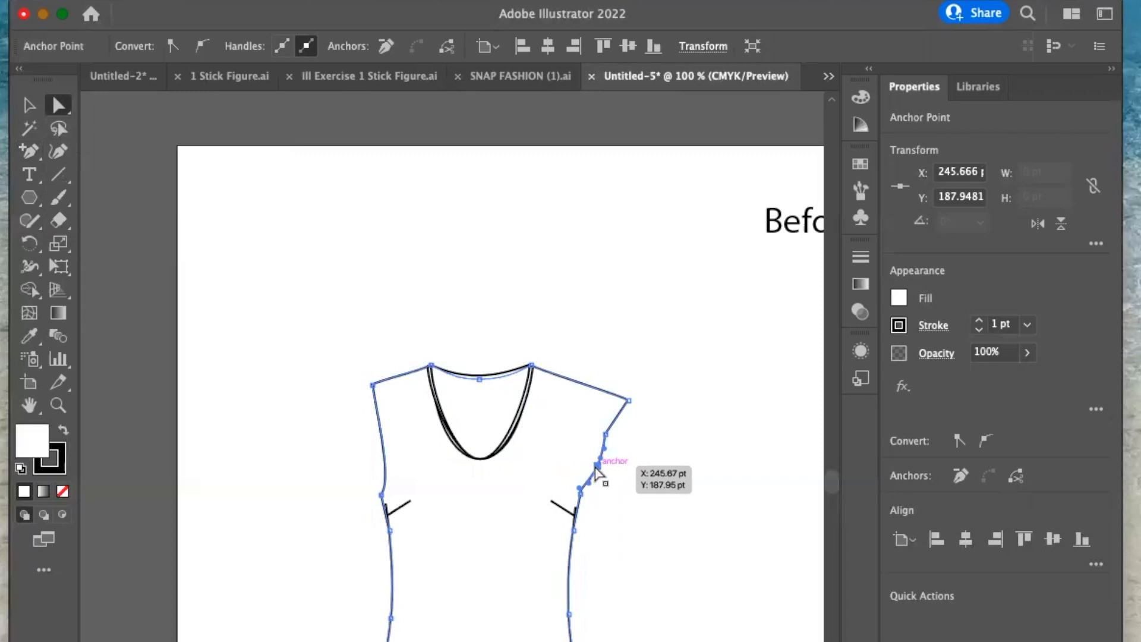
left_click_drag(596, 466, 600, 443)
- Extend the top's left-hand shoulder tip outward and slightly down to form the opposite cap sleeve
left_click_drag(373, 385, 345, 394)
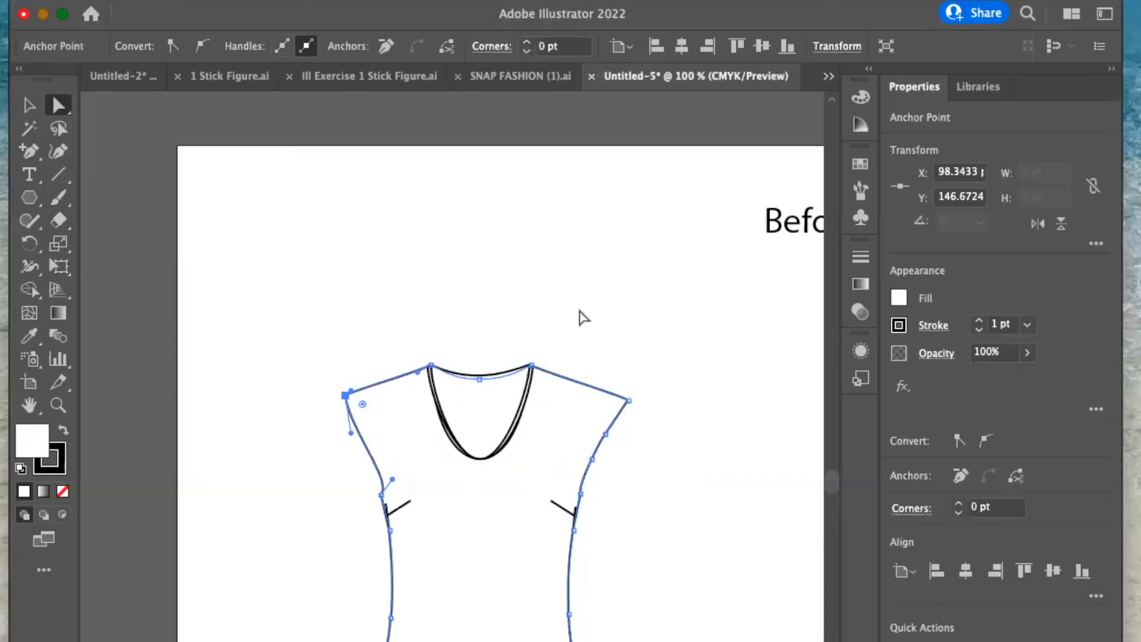
scroll(633, 446, "down", 5)
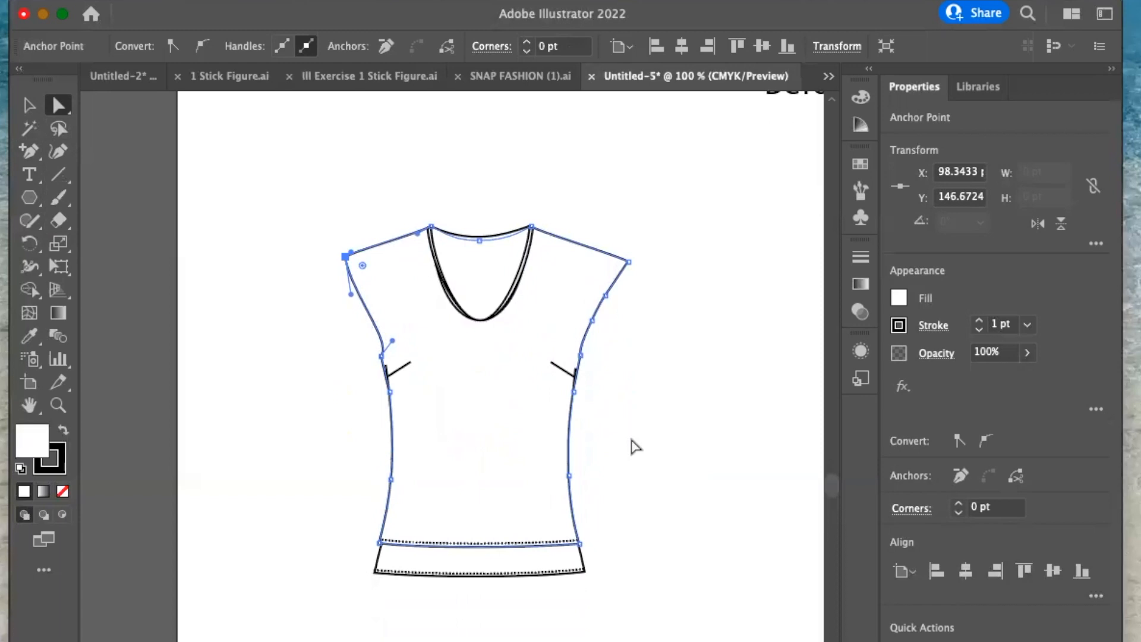
scroll(633, 445, "up", 4)
scroll(553, 449, "down", 3)
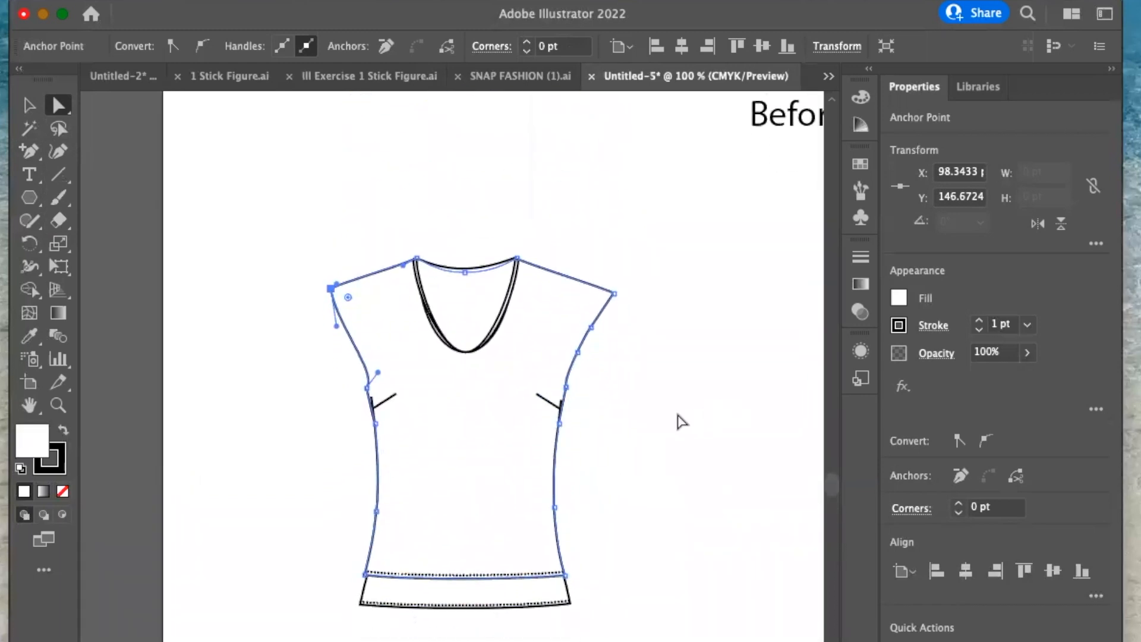
- Switch to SNAP FASHION (1).ai and copy the original long-sleeve top
key("super+minus")
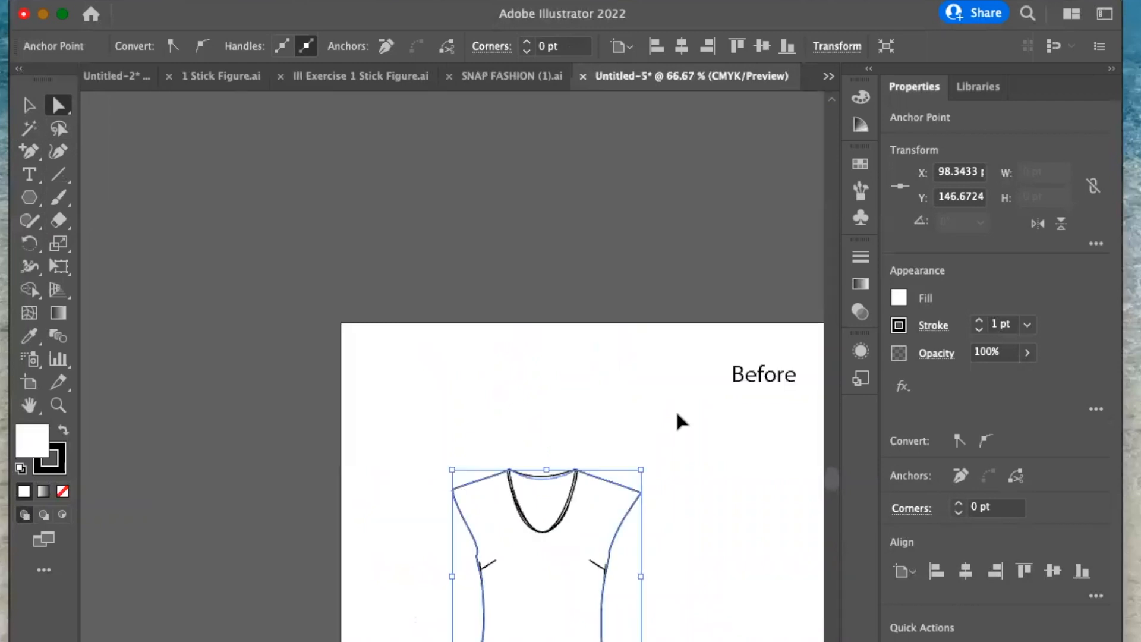
left_click(29, 403)
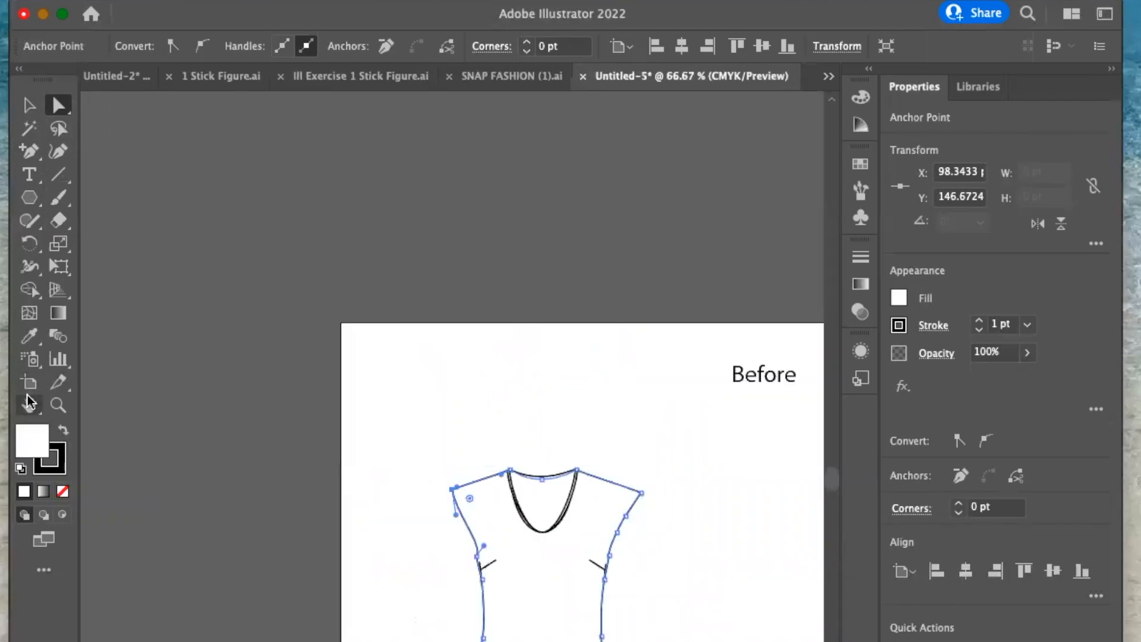
mouse_move(477, 378)
left_mouse_down()
mouse_move(293, 258)
mouse_move(306, 222)
mouse_move(273, 208)
left_mouse_up()
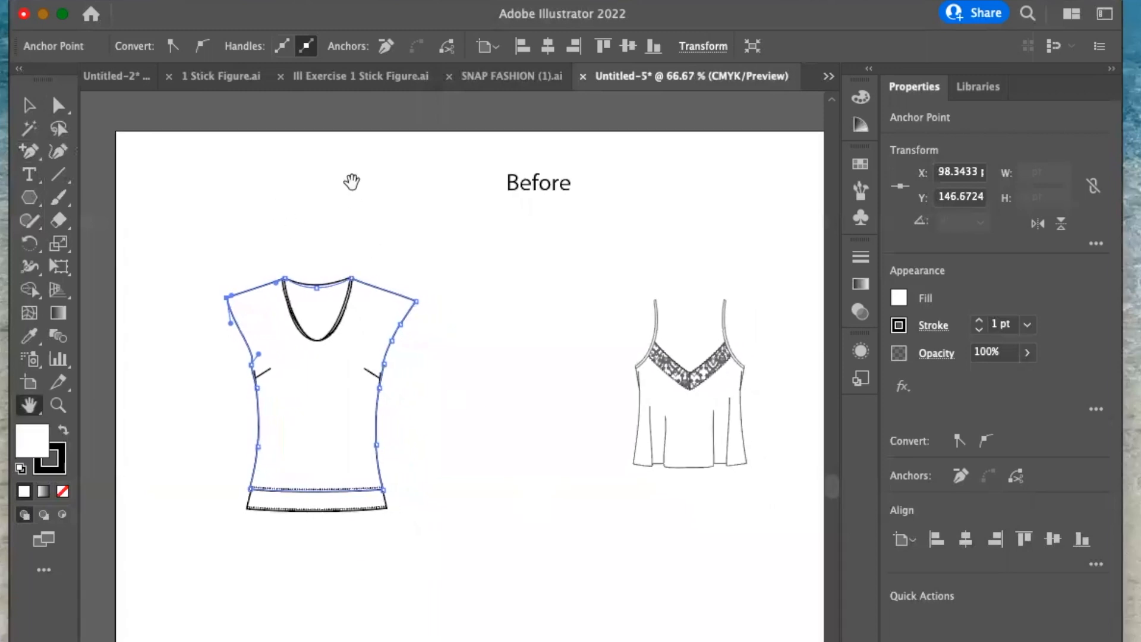
left_click(493, 80)
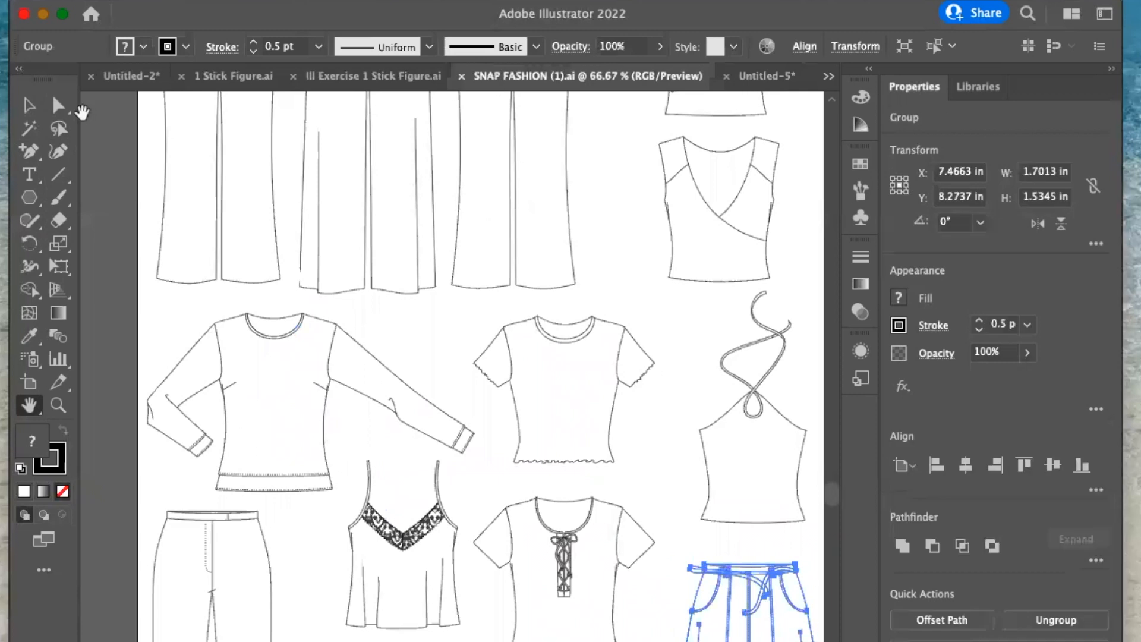
left_click(38, 112)
left_click(433, 474)
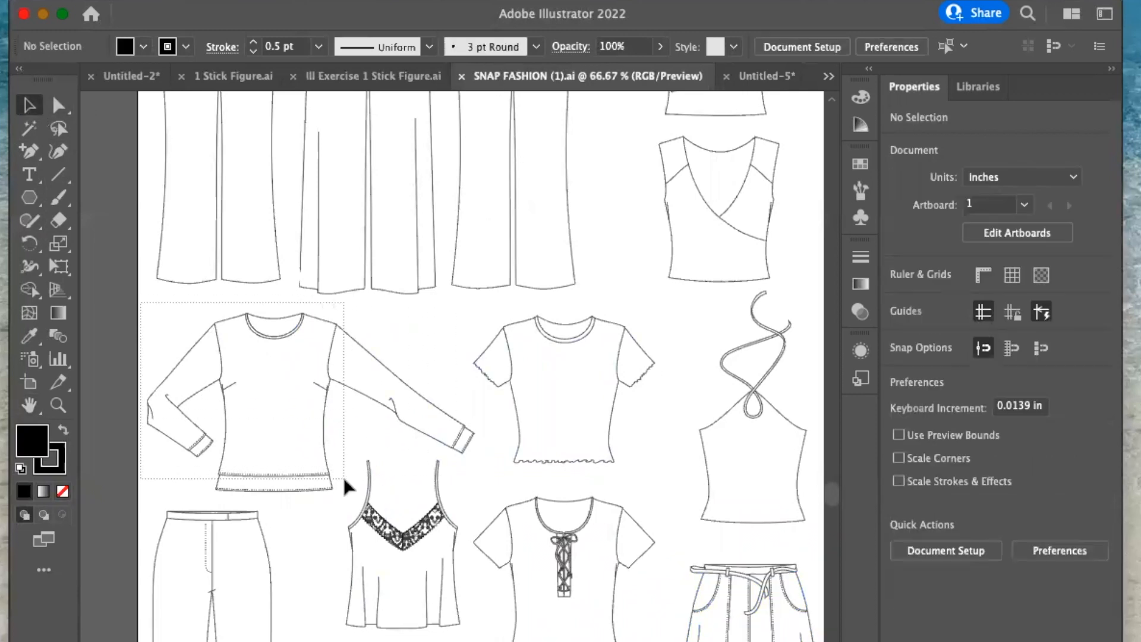
left_click(333, 476)
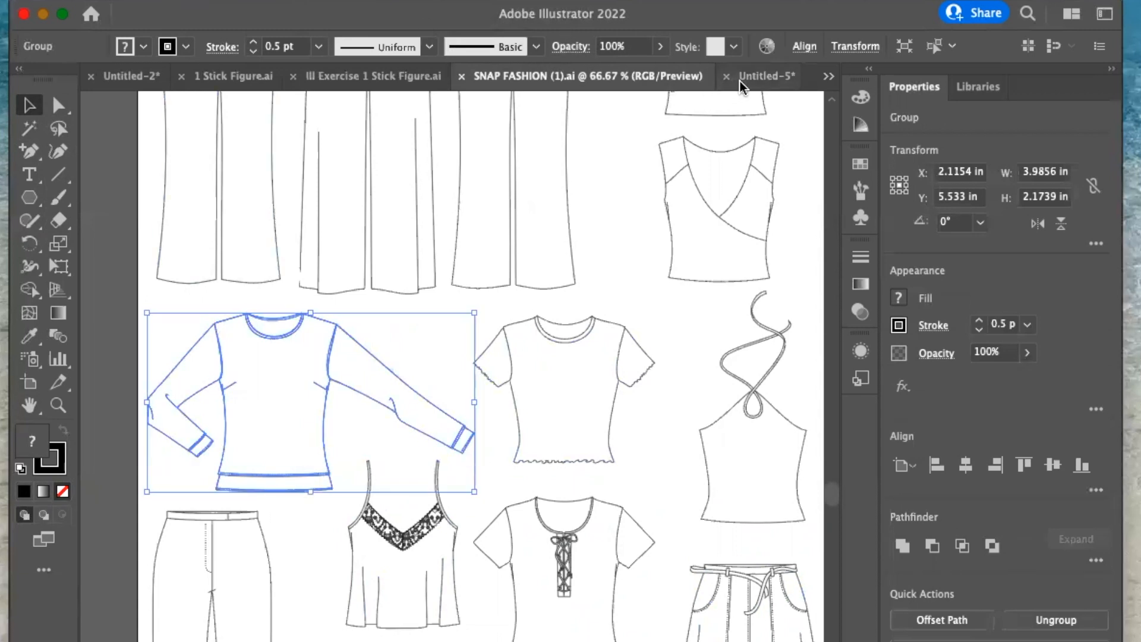
- Paste the long-sleeve top into Untitled-5 at the upper left of the page, and move the modified top to the lower half
left_click(758, 76)
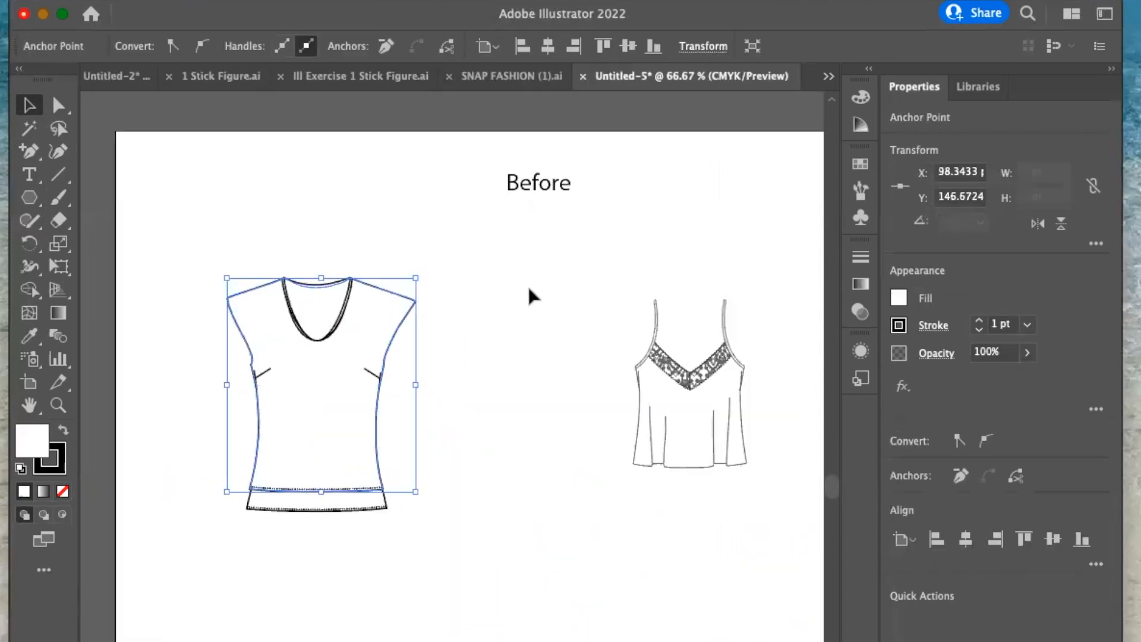
left_click(355, 602)
key("ctrl+v")
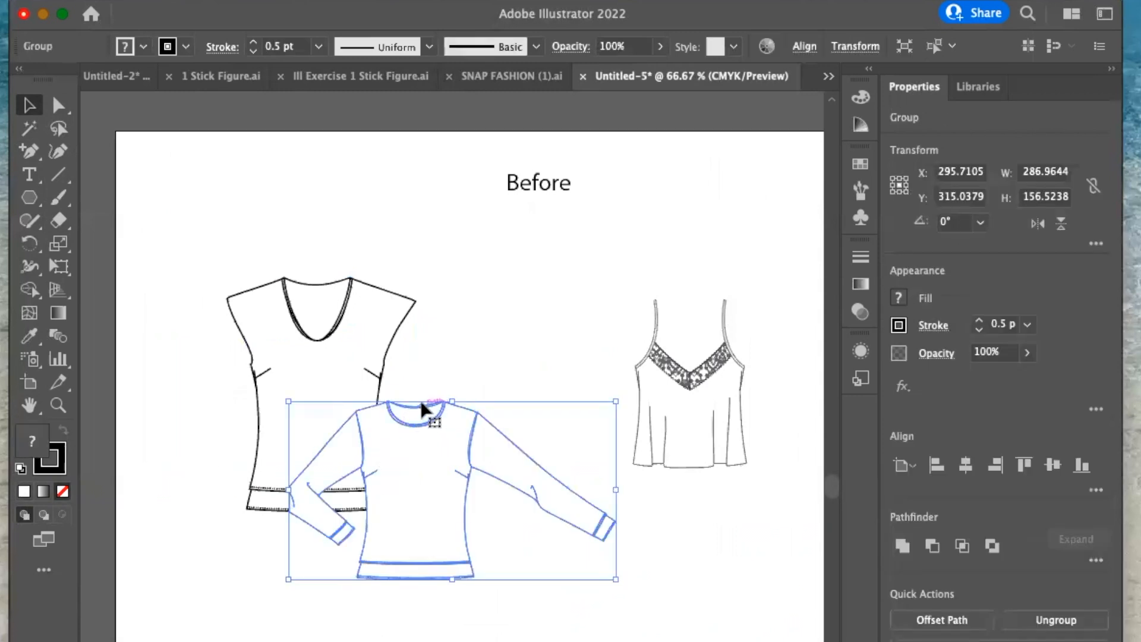
left_click_drag(423, 409, 321, 184)
left_click_drag(319, 438, 307, 641)
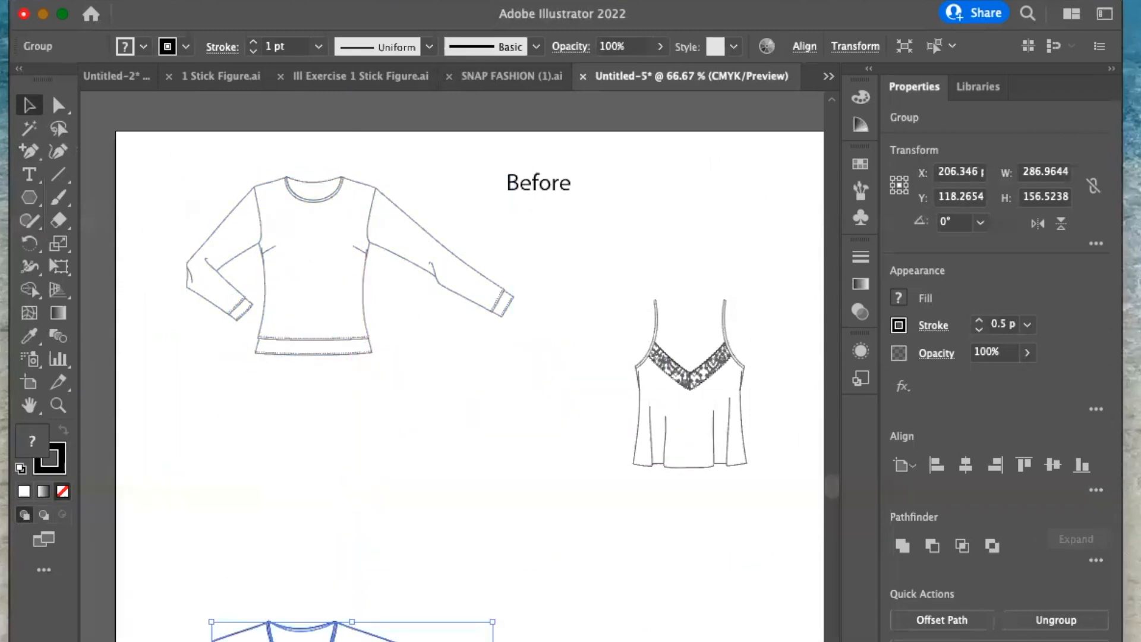
- Move the Before heading slightly up to about Y 38 pt and paste a copy of it on the page
left_click_drag(550, 189, 553, 178)
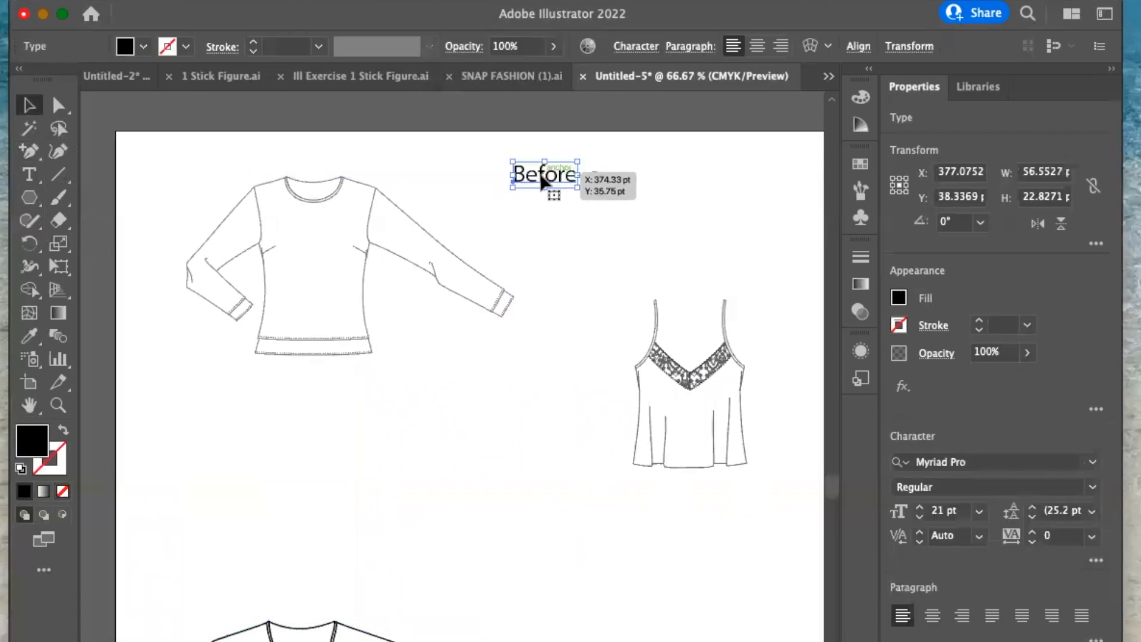
key("super+c")
key("super+v")
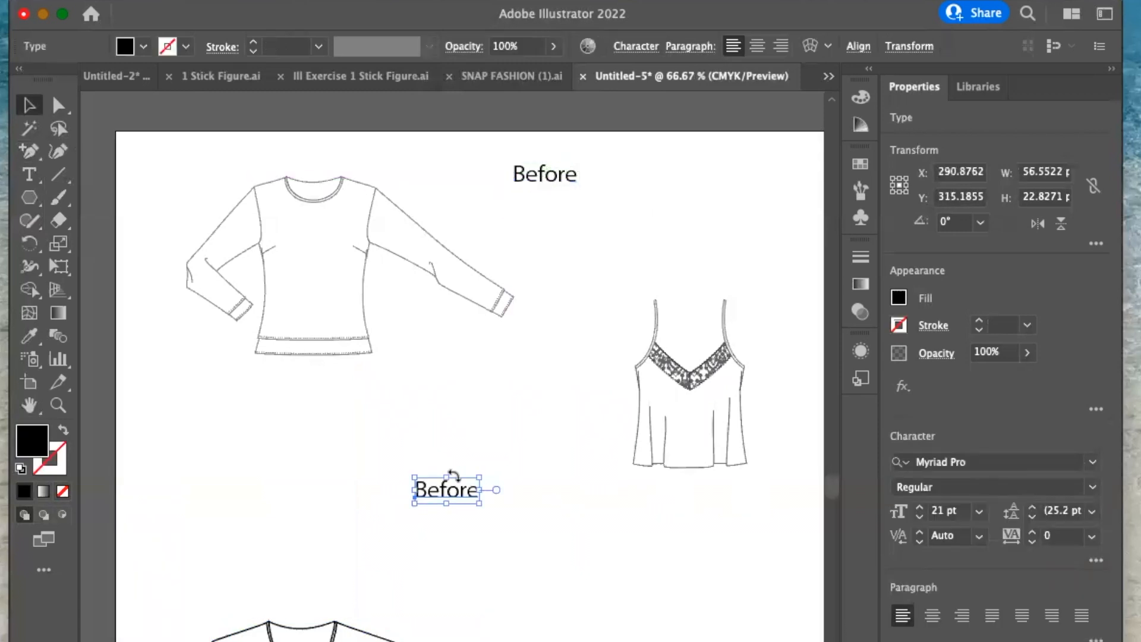
- Change the text of the copied heading to After
key("t")
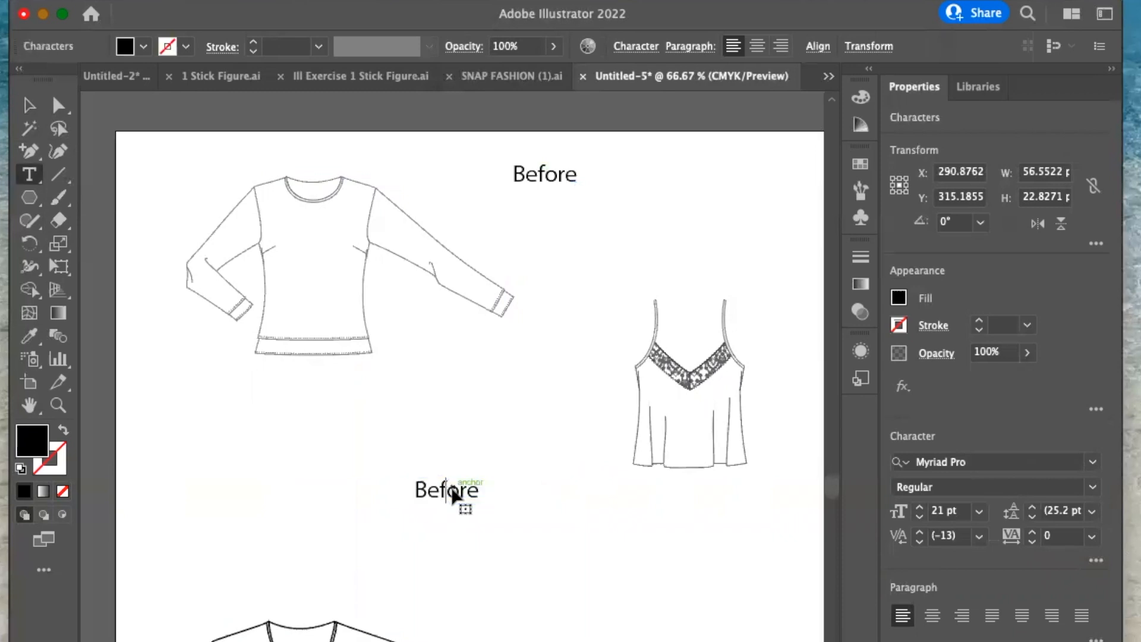
left_click(475, 498)
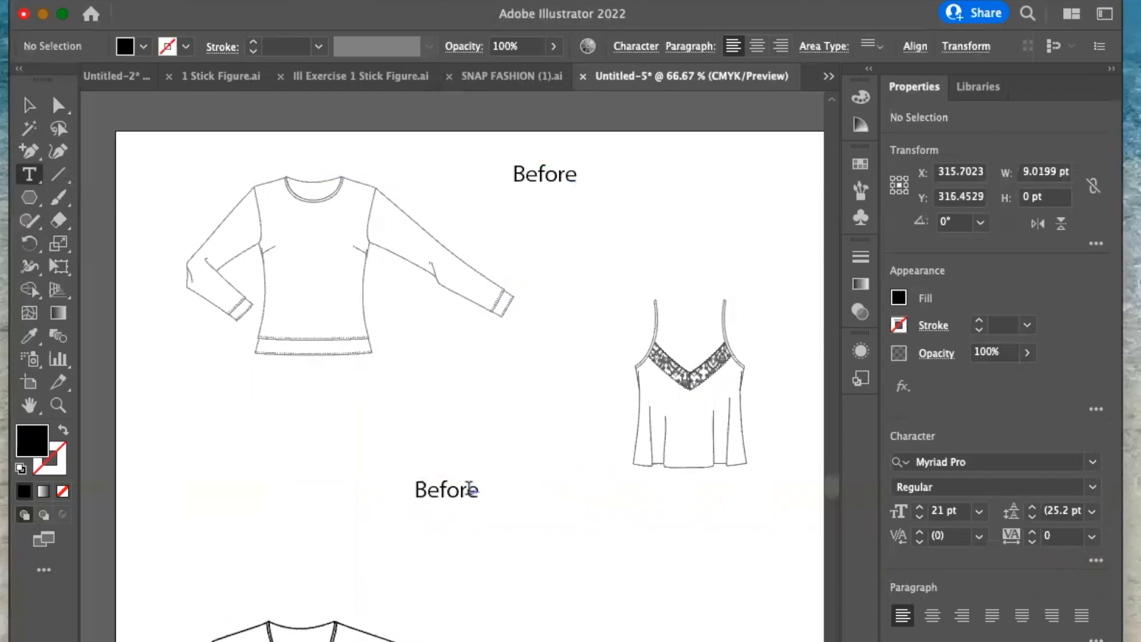
double_click(463, 490)
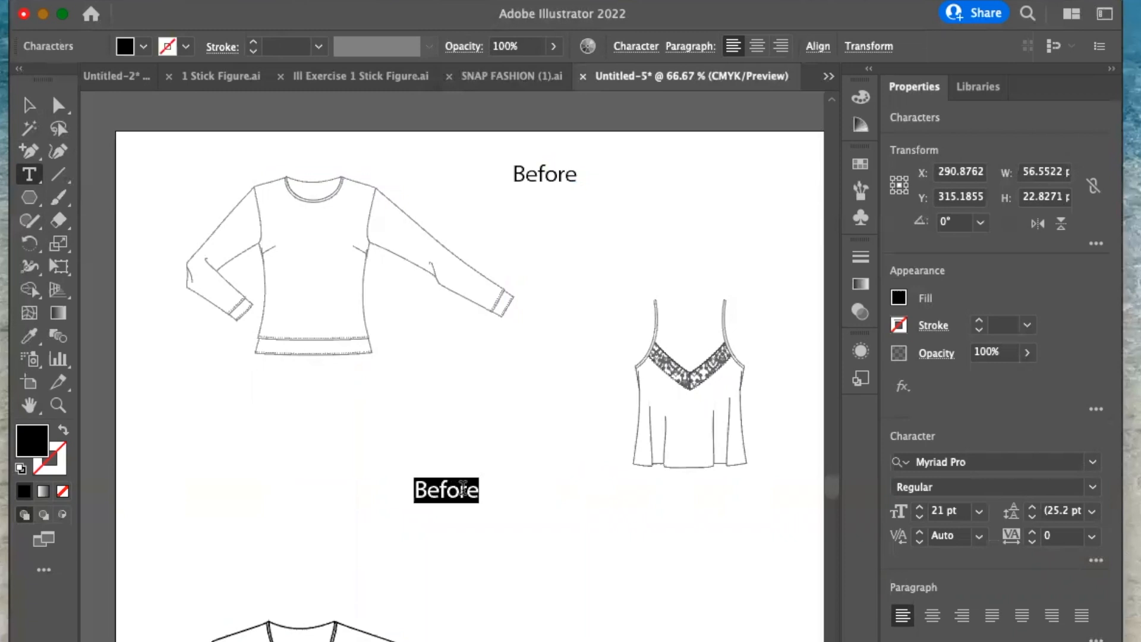
type("After")
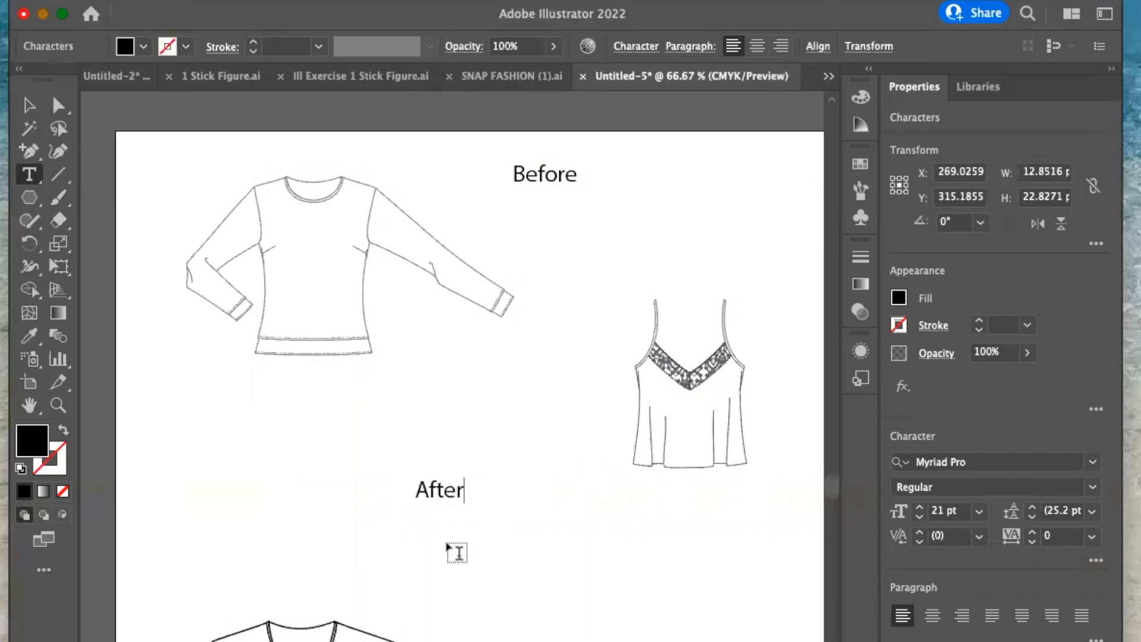
key("Escape")
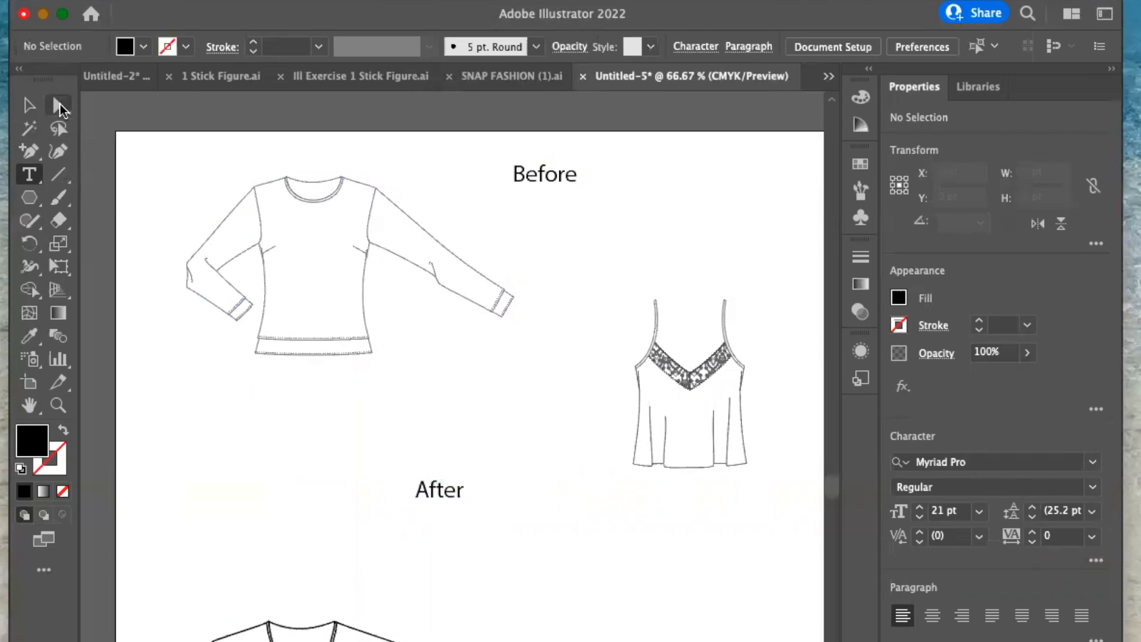
- Align the After heading beneath Before at about Y 329 pt, and move the long-sleeve top down between the two headings
key("v")
left_click_drag(440, 492, 537, 509)
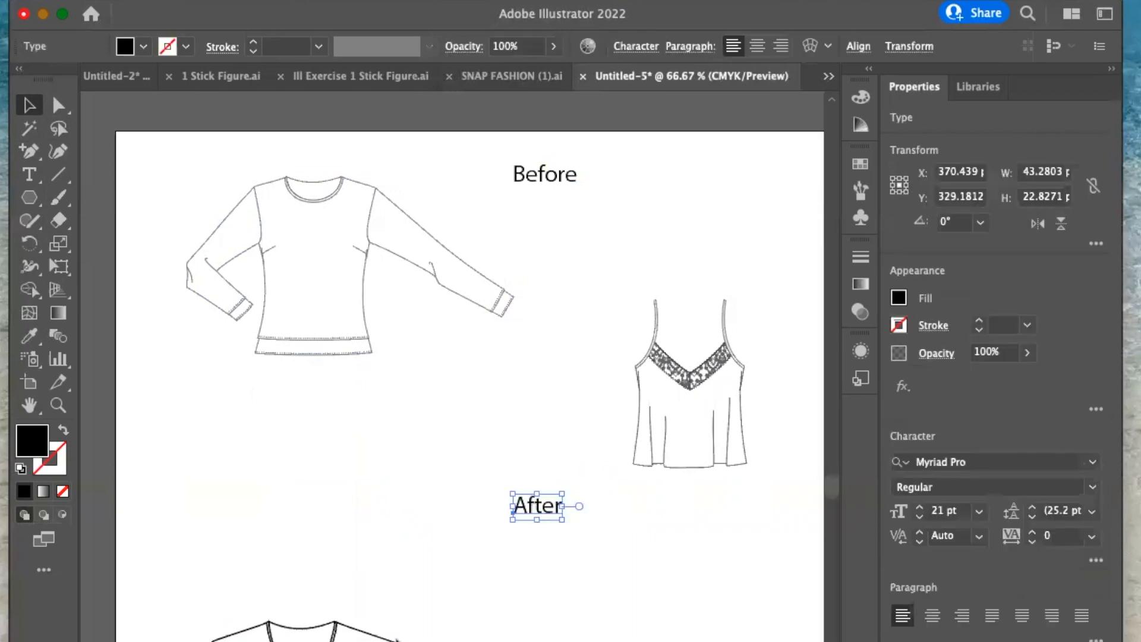
left_click_drag(334, 294, 307, 390)
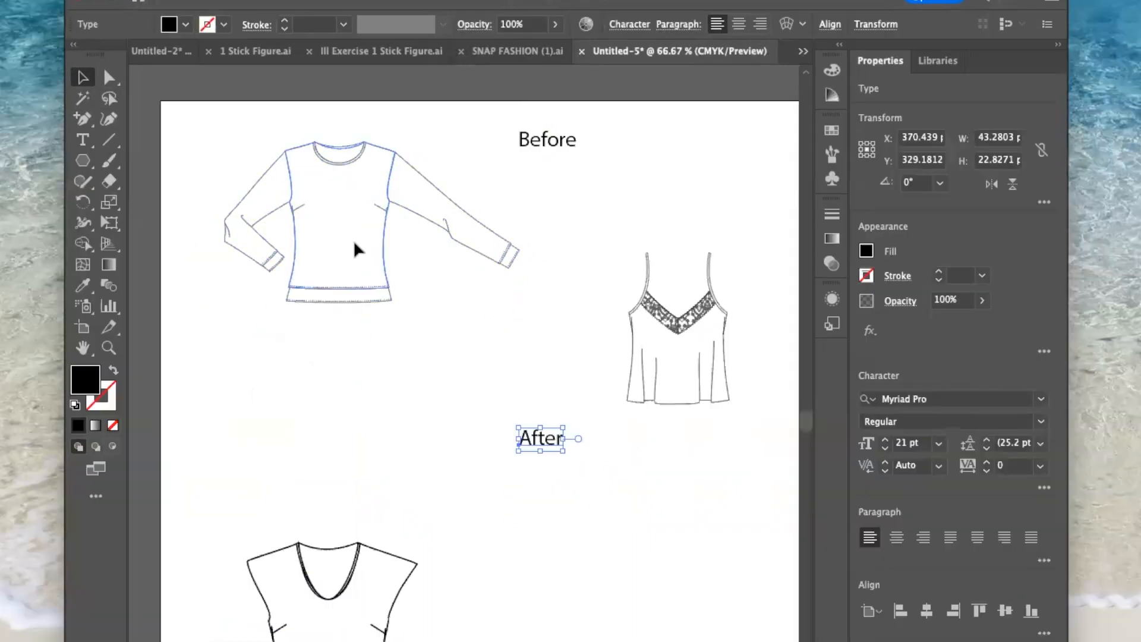
left_click_drag(335, 337, 336, 337)
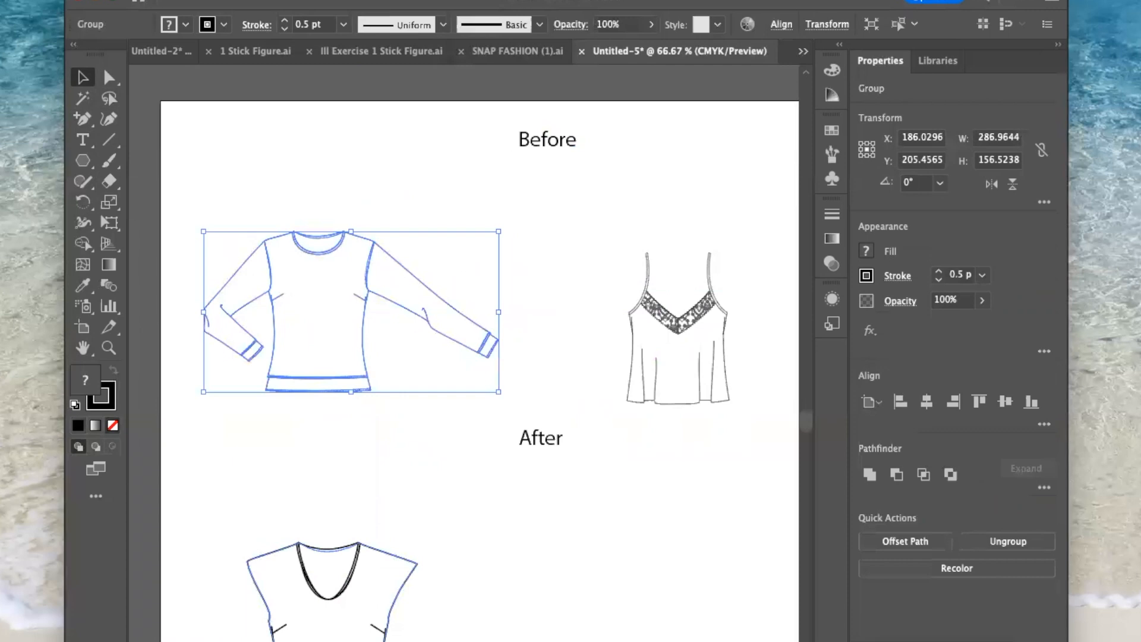
- Fill the modified cap-sleeve top with the CMYK Magenta swatch
left_click(298, 589)
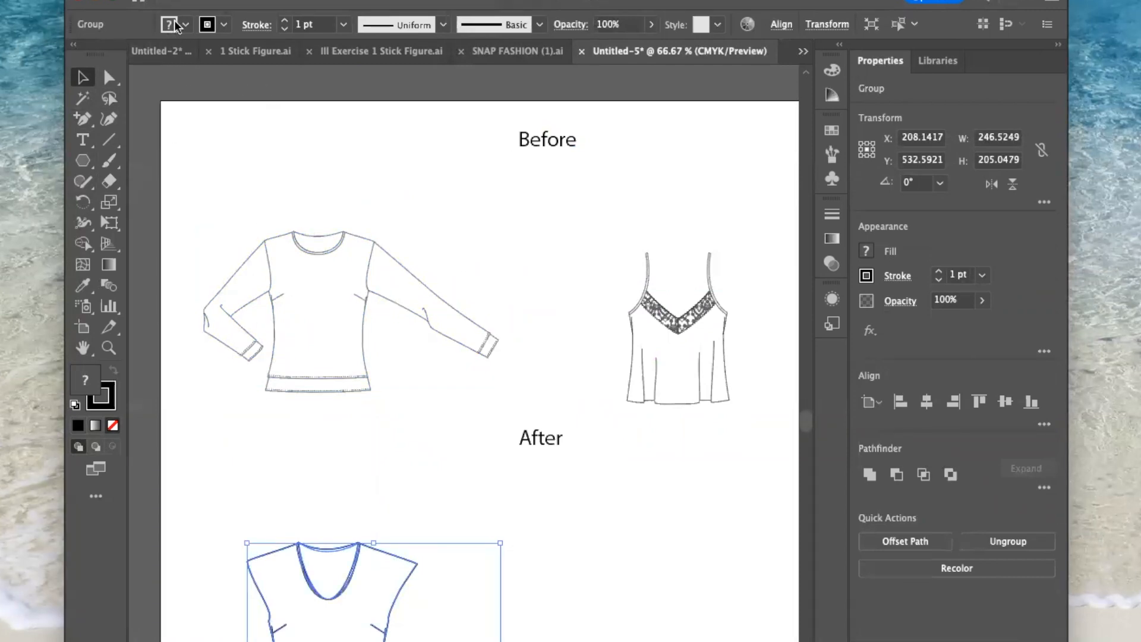
left_click(186, 25)
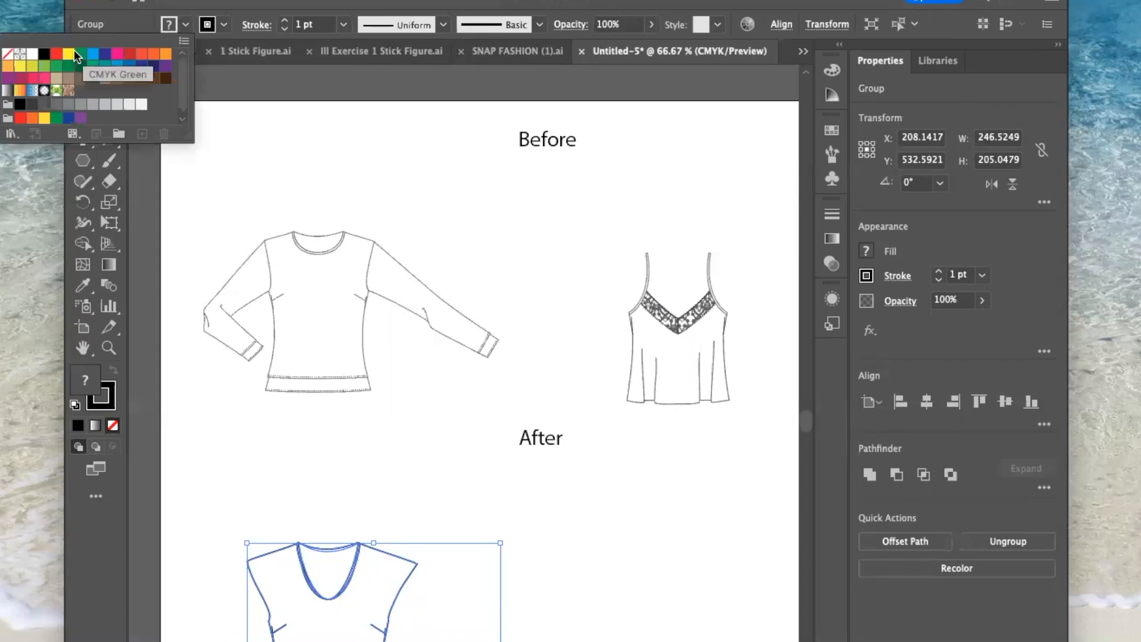
left_click(116, 57)
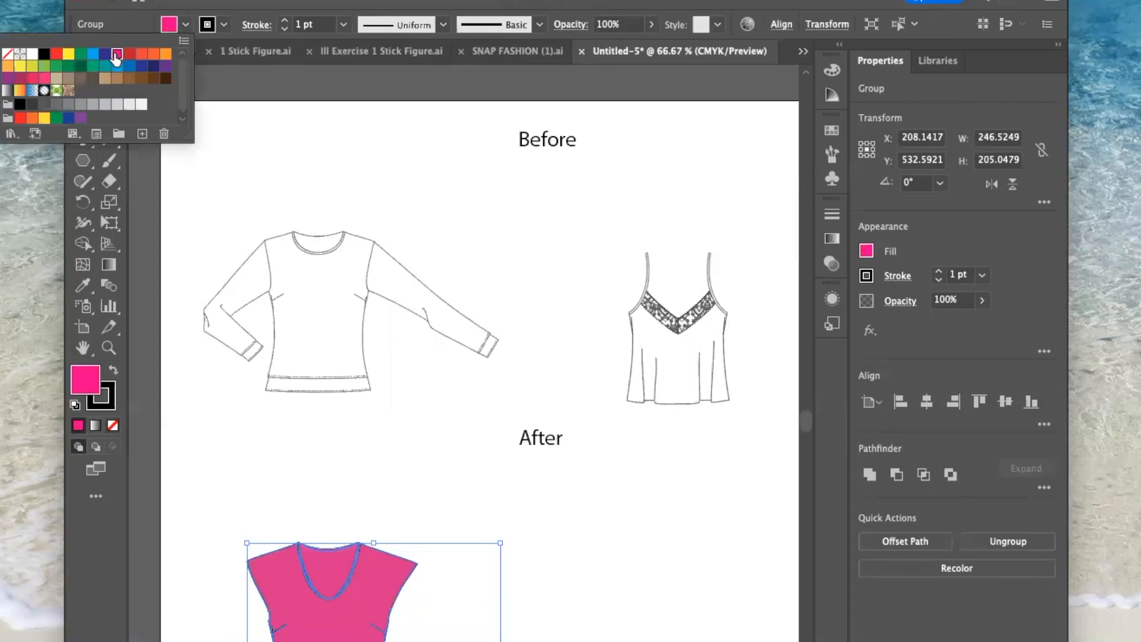
- Reduce the magenta component of the top's fill swatch so the garment becomes a softer pink
double_click(115, 56)
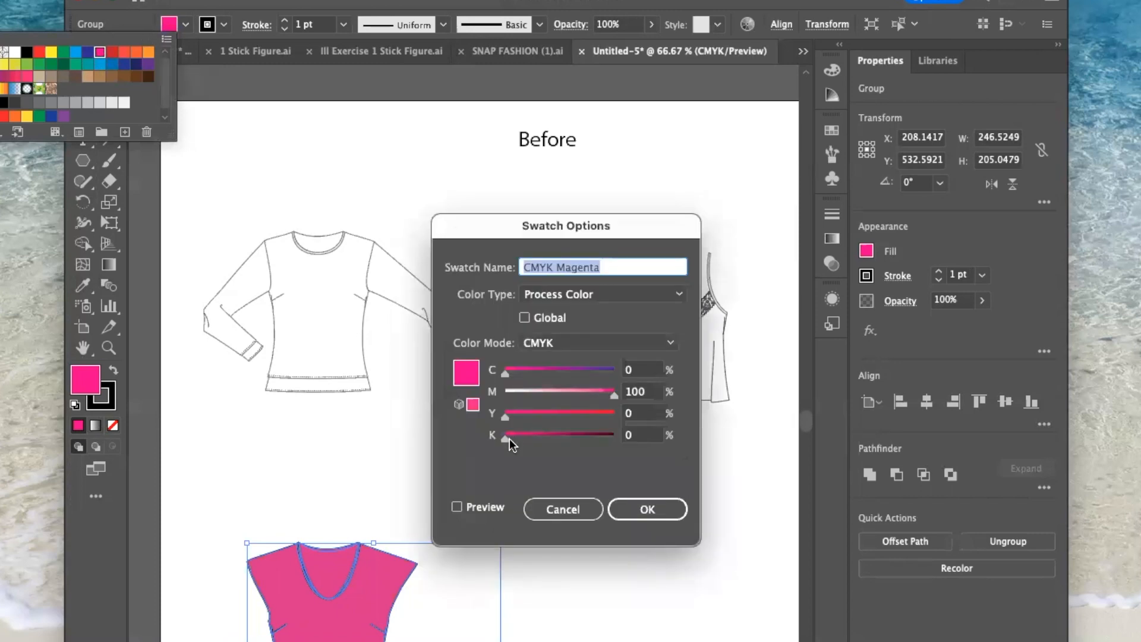
left_click_drag(612, 402, 584, 395)
left_click(641, 508)
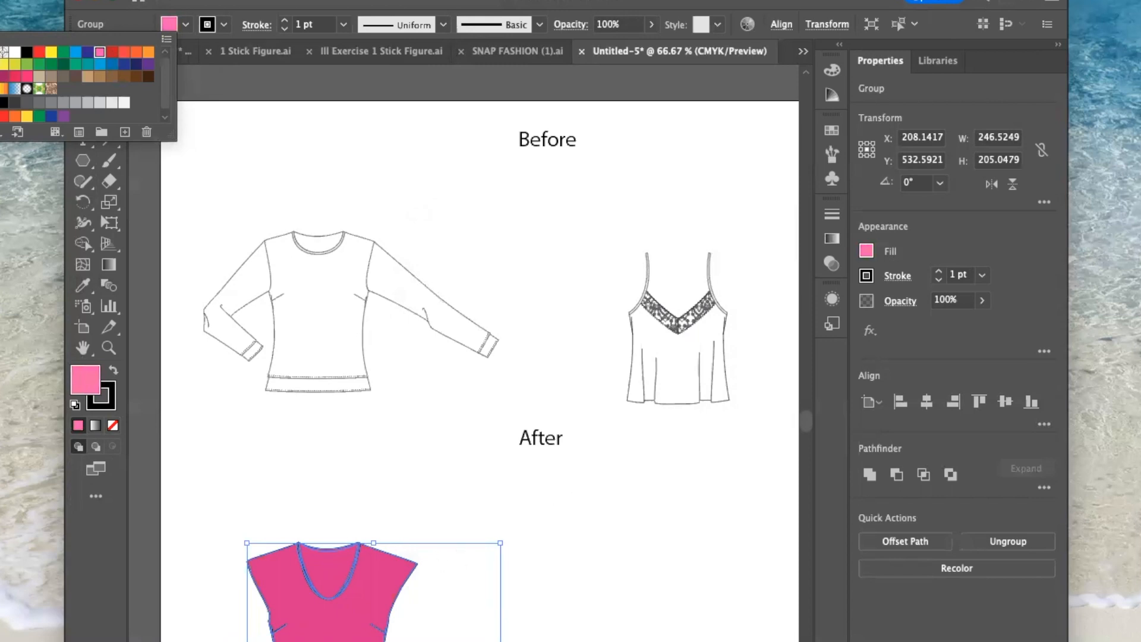
left_click(181, 33)
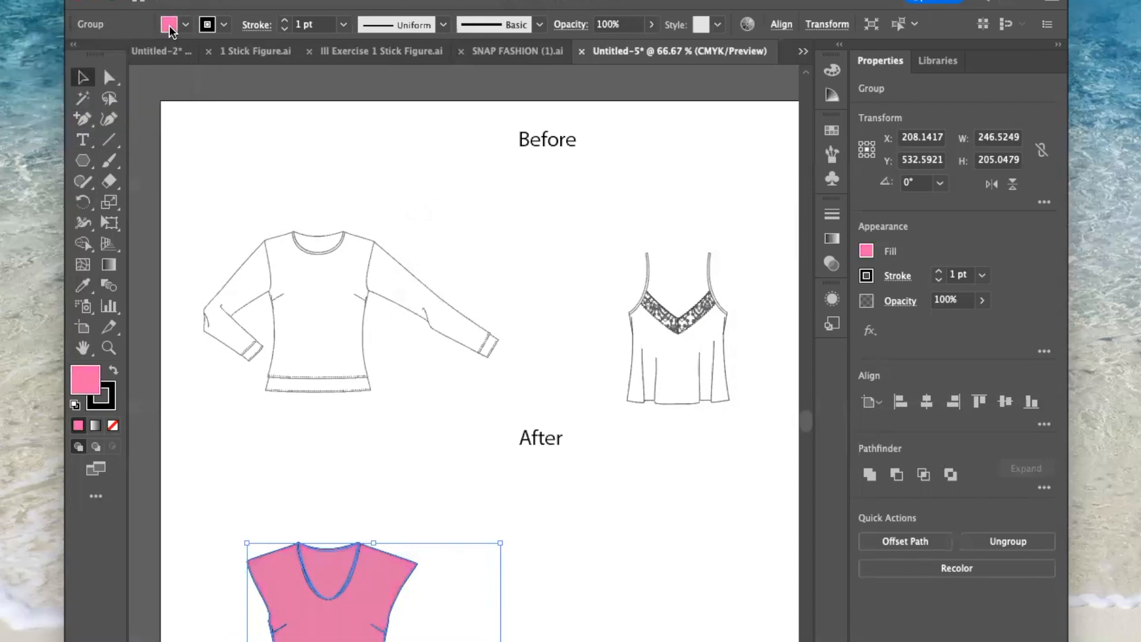
left_click(443, 442)
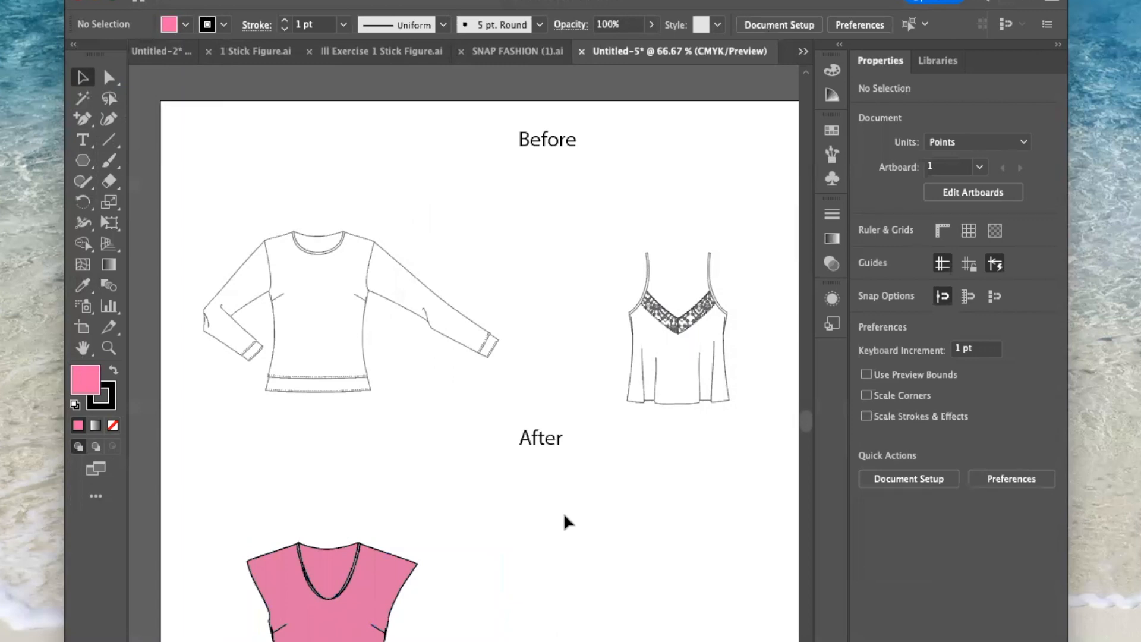
- Pull the camisole's hem anchor points about 40 pt downward to form a jagged handkerchief hem
scroll(563, 519, "right", 5)
scroll(611, 522, "left", 1)
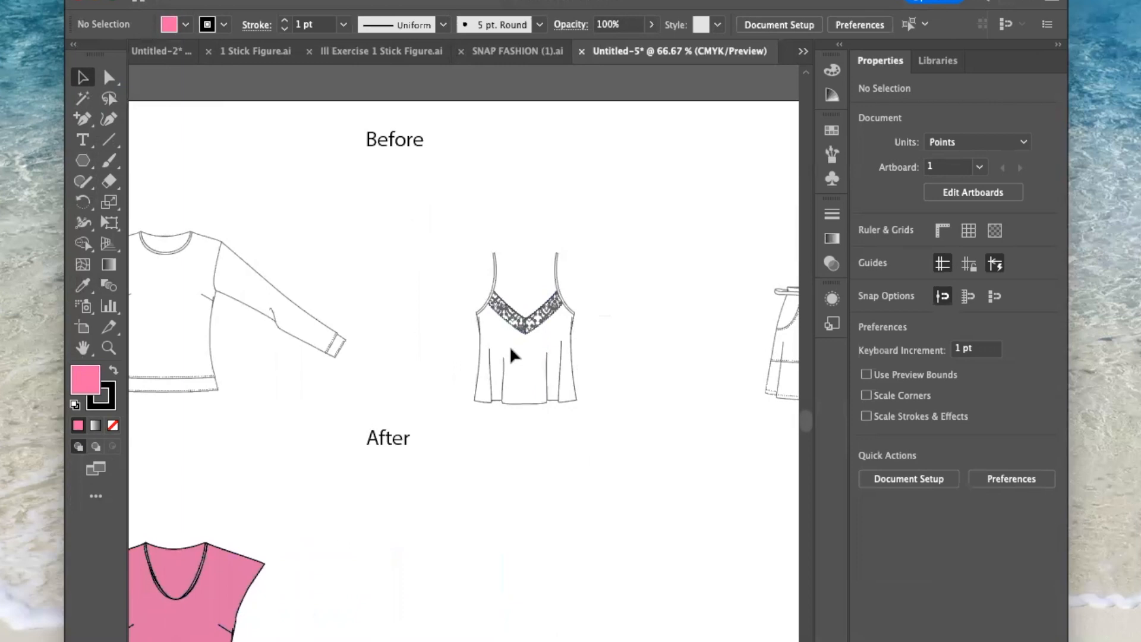
key("a")
left_click(566, 400)
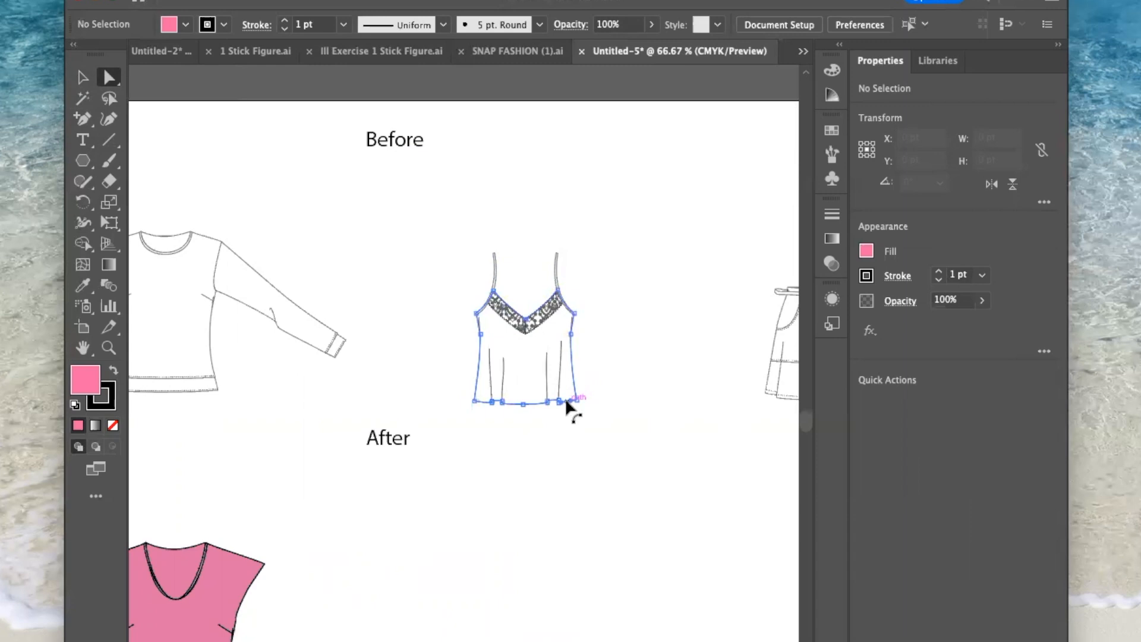
left_click_drag(522, 403, 521, 444)
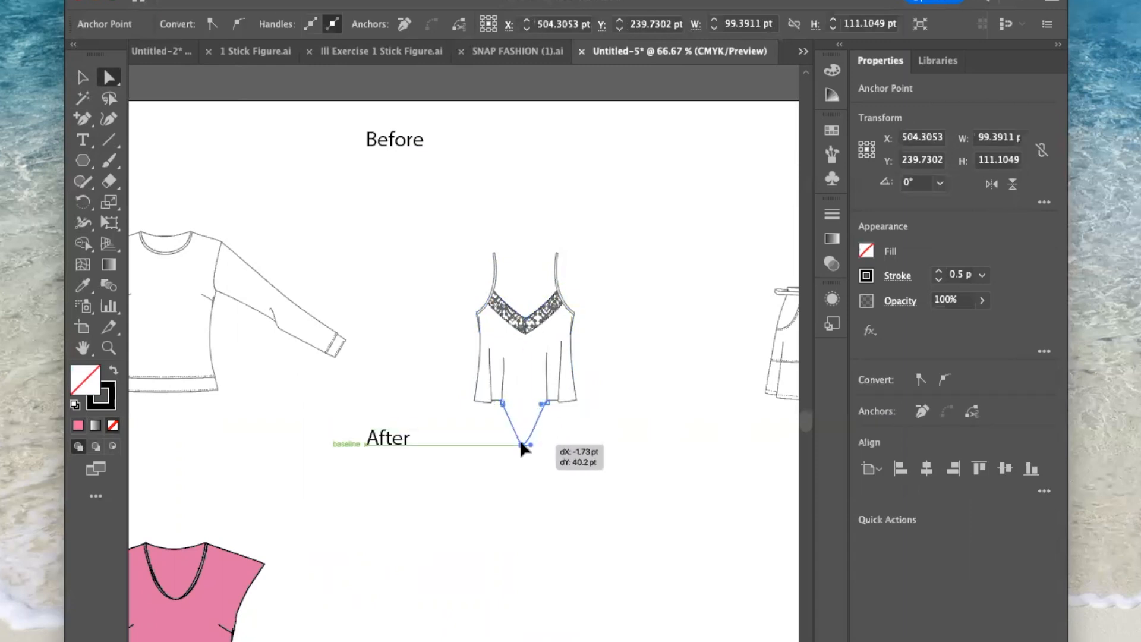
left_click_drag(521, 444, 522, 444)
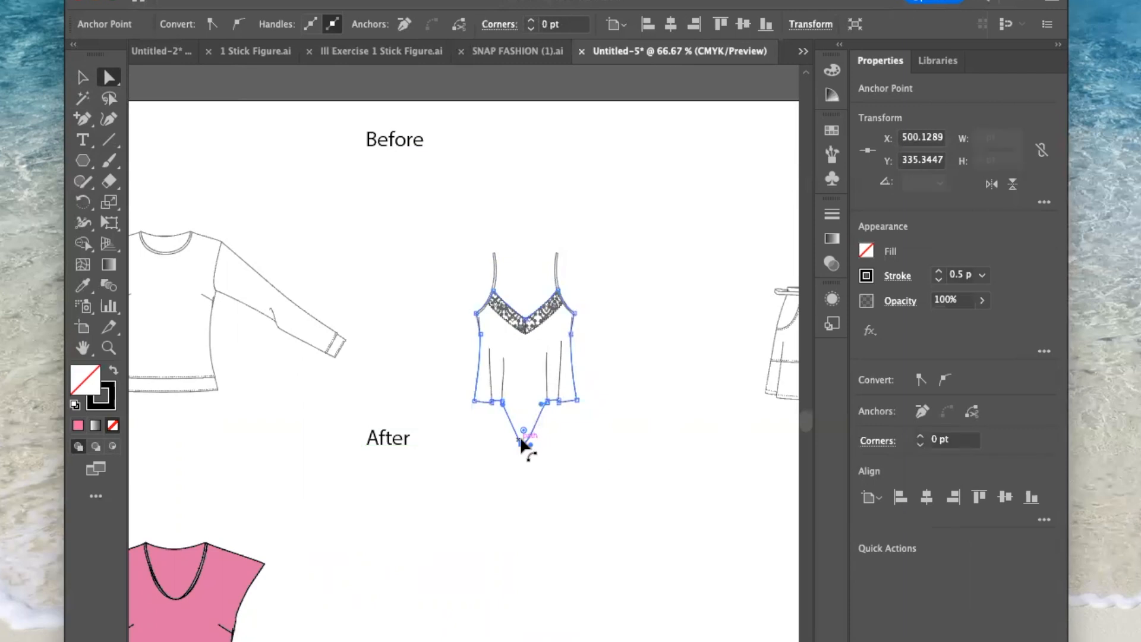
left_click_drag(559, 402, 573, 449)
left_click_drag(493, 403, 487, 445)
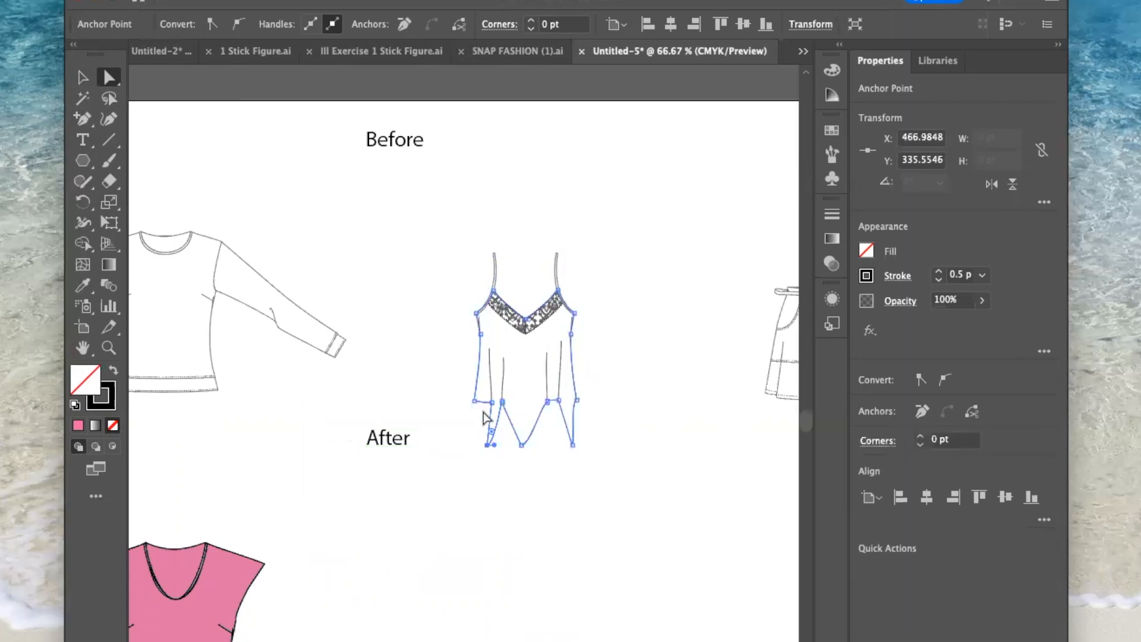
left_click_drag(476, 403, 470, 440)
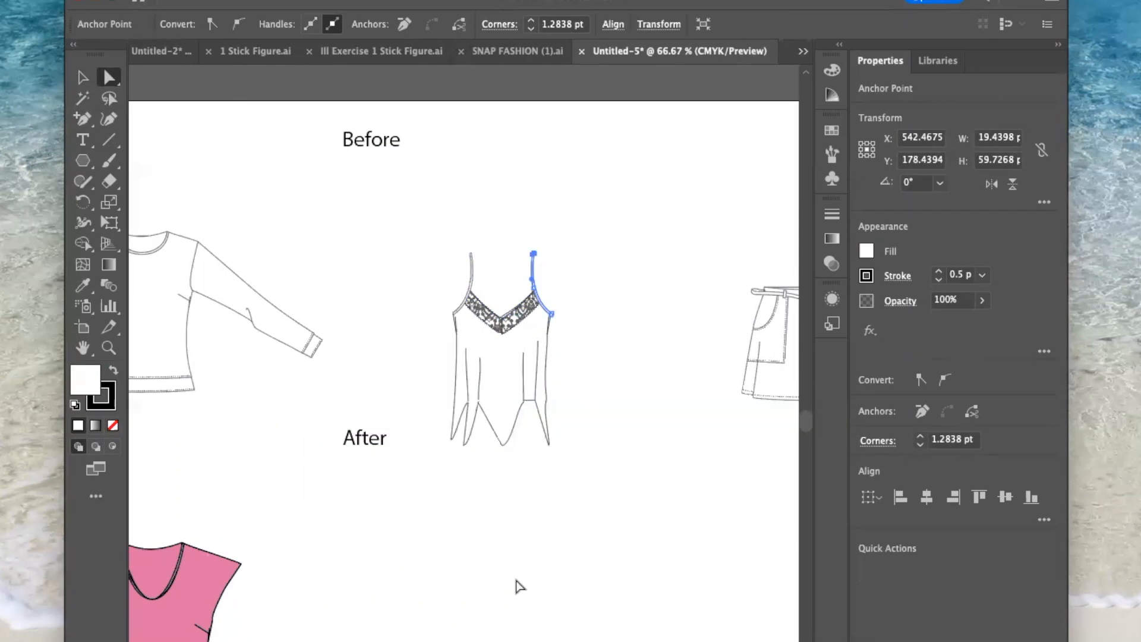
left_click(516, 581)
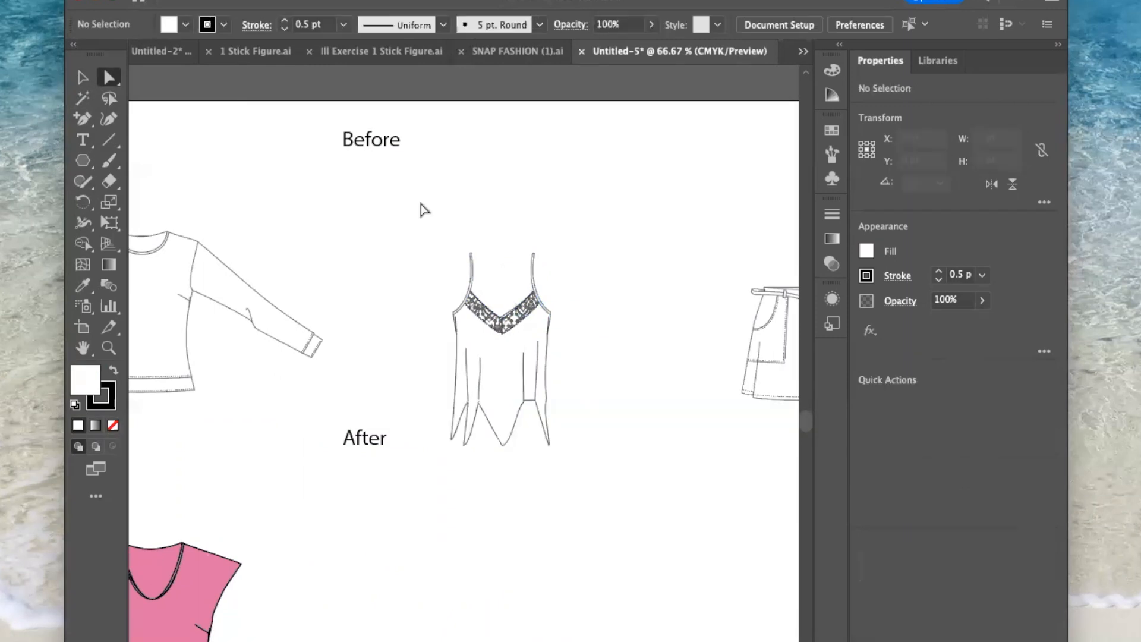
- Select the whole handkerchief-hem camisole and move it straight down into the After row at about Y 537 pt
left_click(83, 77)
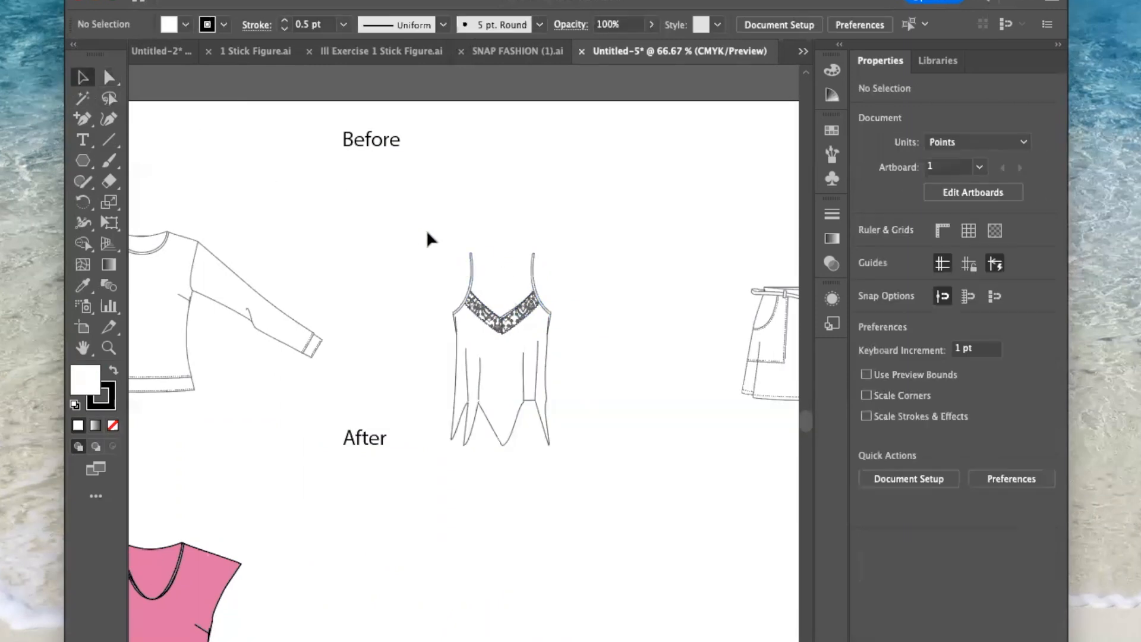
left_click_drag(453, 260, 582, 472)
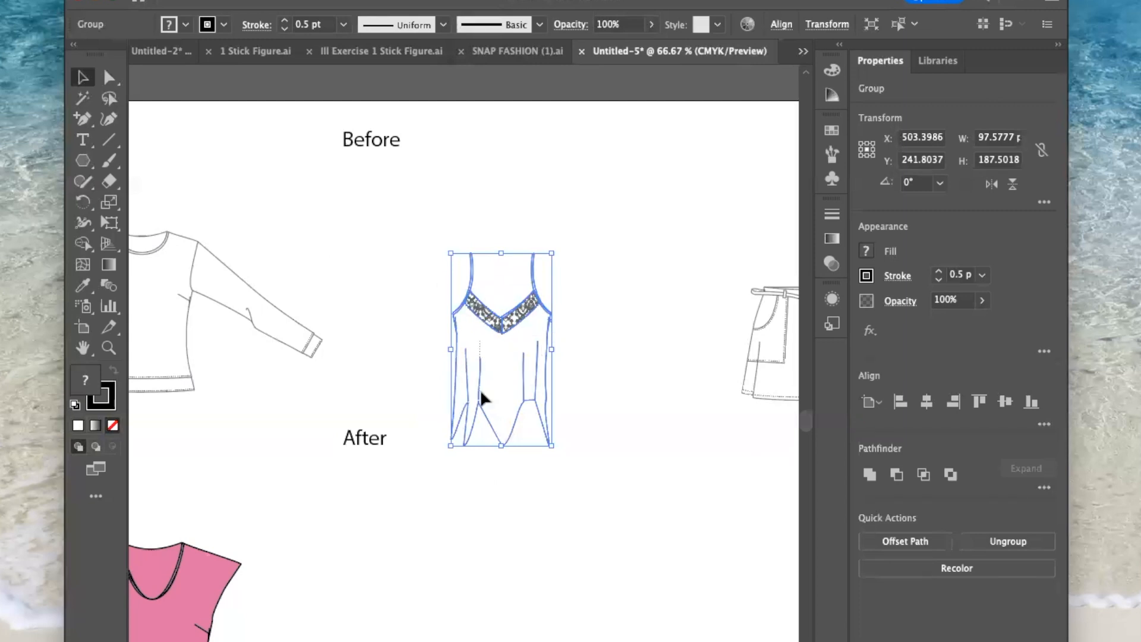
left_click_drag(497, 339, 499, 640)
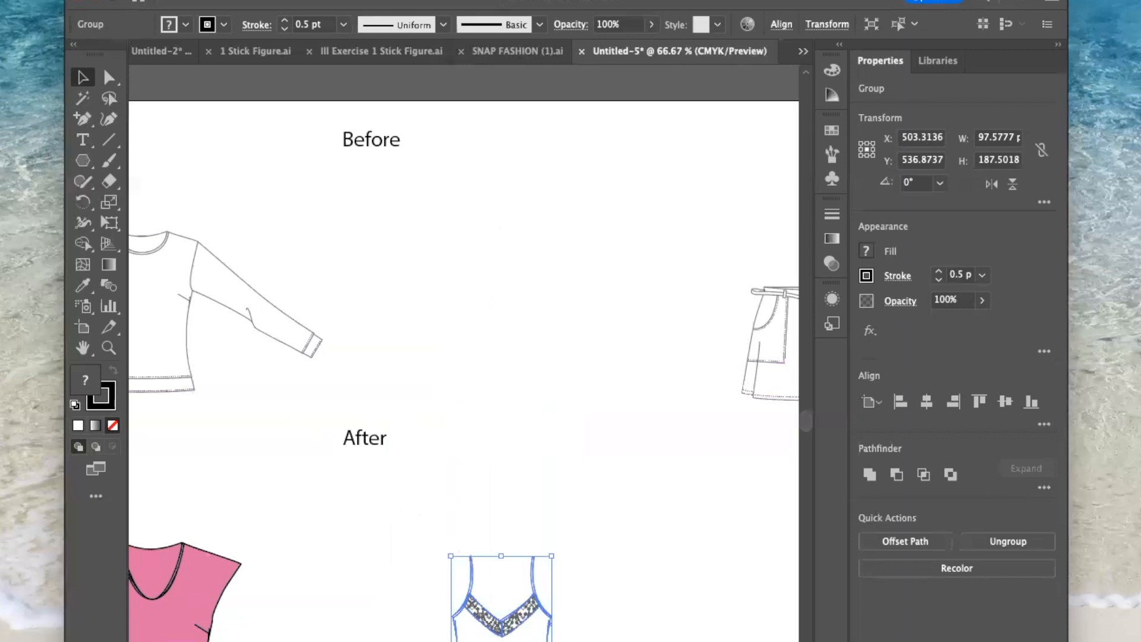
- Fill the handkerchief-hem camisole with a medium brown swatch and deselect it
left_click(180, 25)
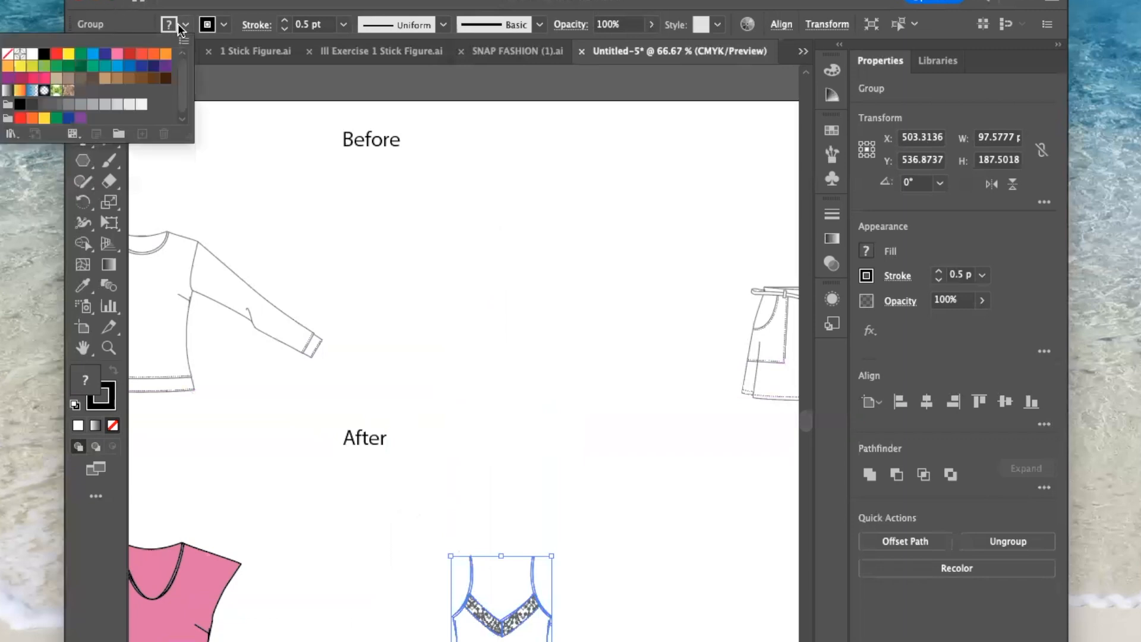
left_click(128, 78)
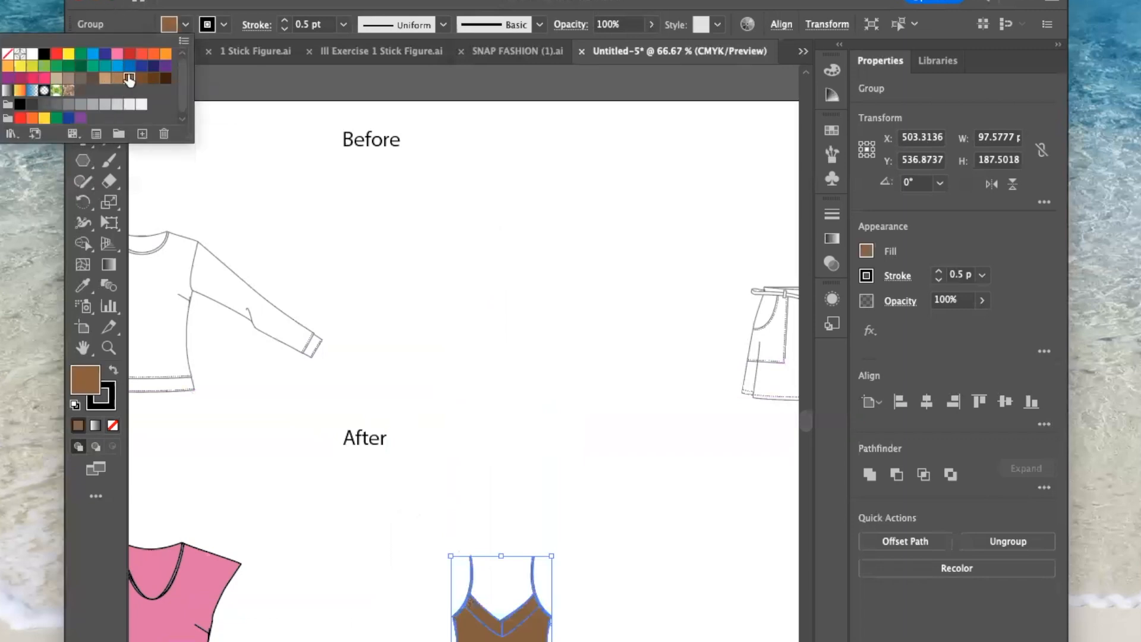
left_click(469, 318)
left_click(475, 327)
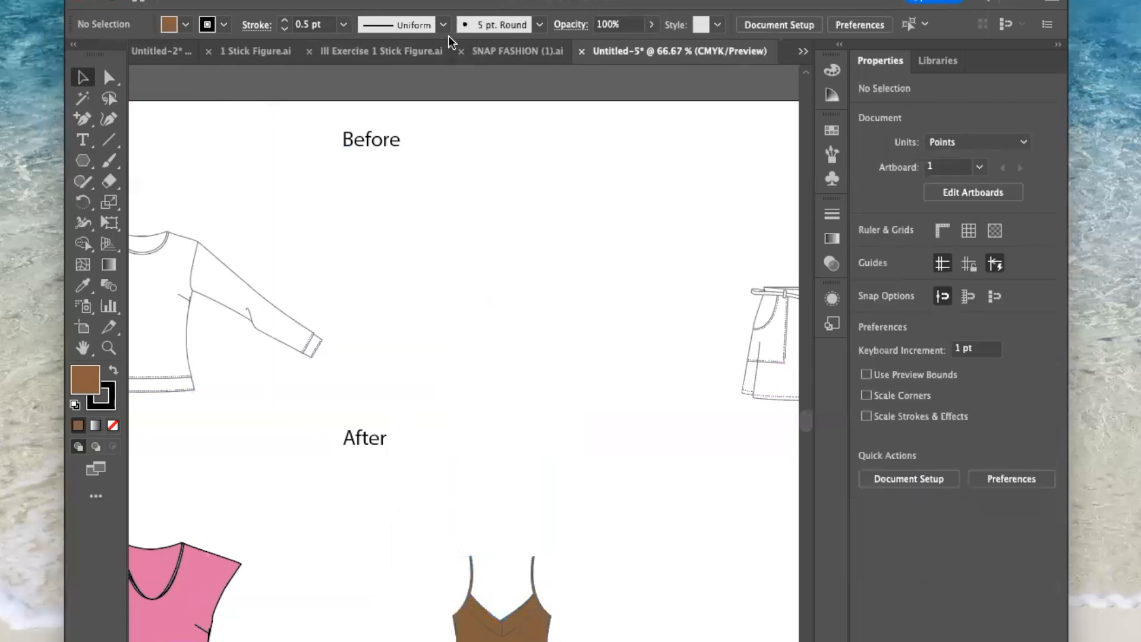
- Copy the original lace-trimmed camisole from SNAP FASHION (1).ai into Untitled-5, placing it in the Before row at about X 511, Y 212 pt
left_click(502, 51)
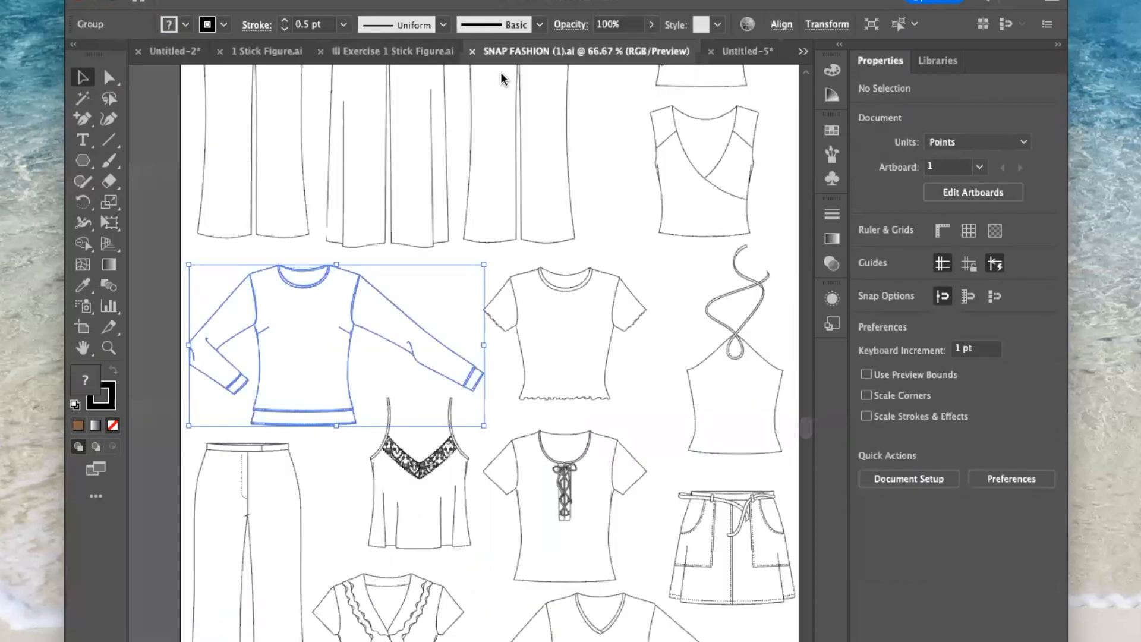
left_click(392, 503)
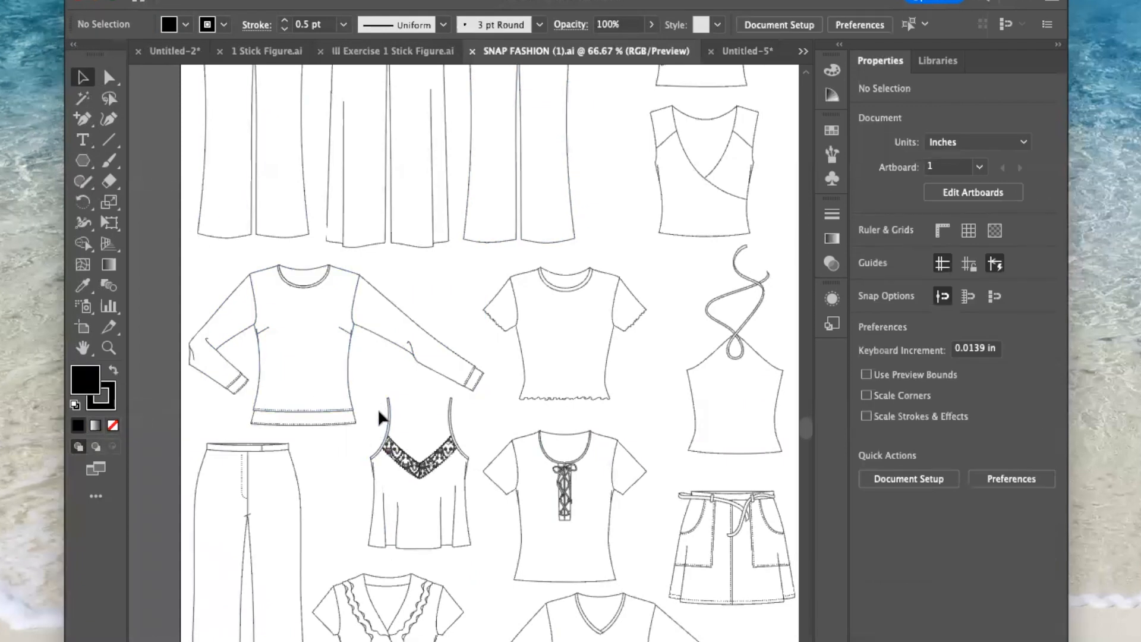
left_click(459, 545)
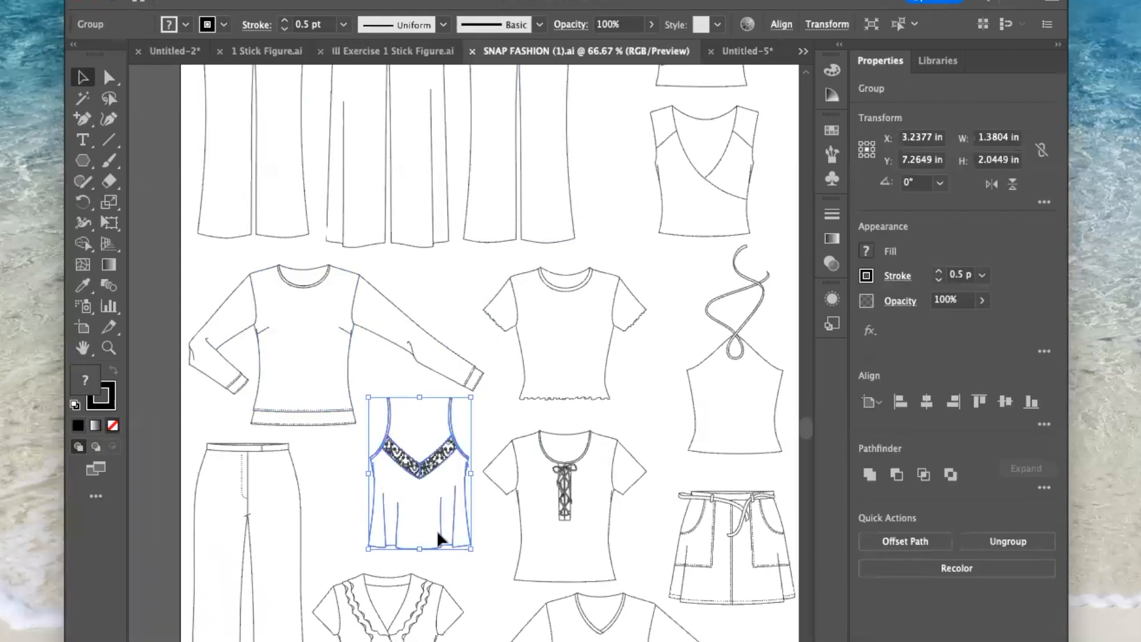
scroll(466, 125, "up", 1)
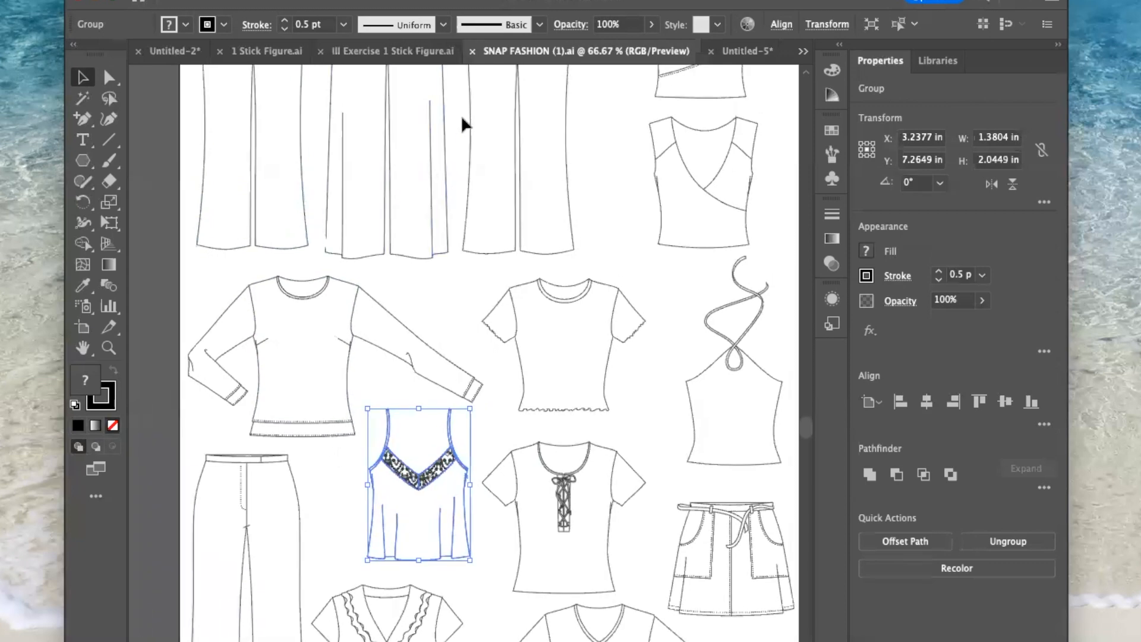
left_click(747, 51)
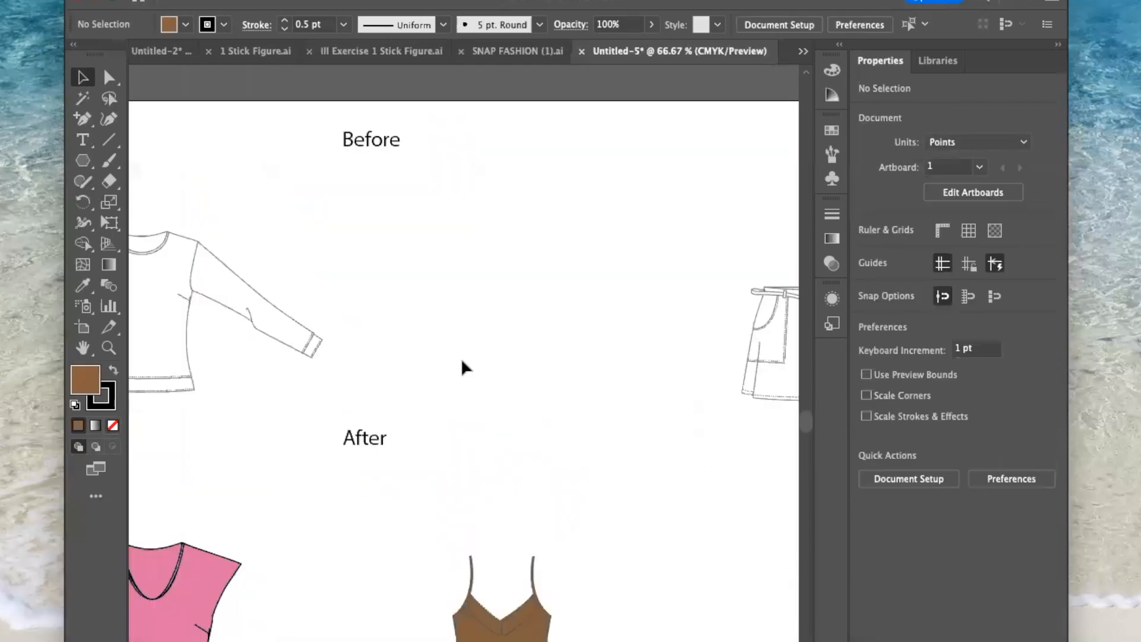
key("super+v")
left_click_drag(474, 393, 504, 321)
- Move the original belted skirt slightly up in the Before row to about Y 218 pt
scroll(616, 523, "right", 5)
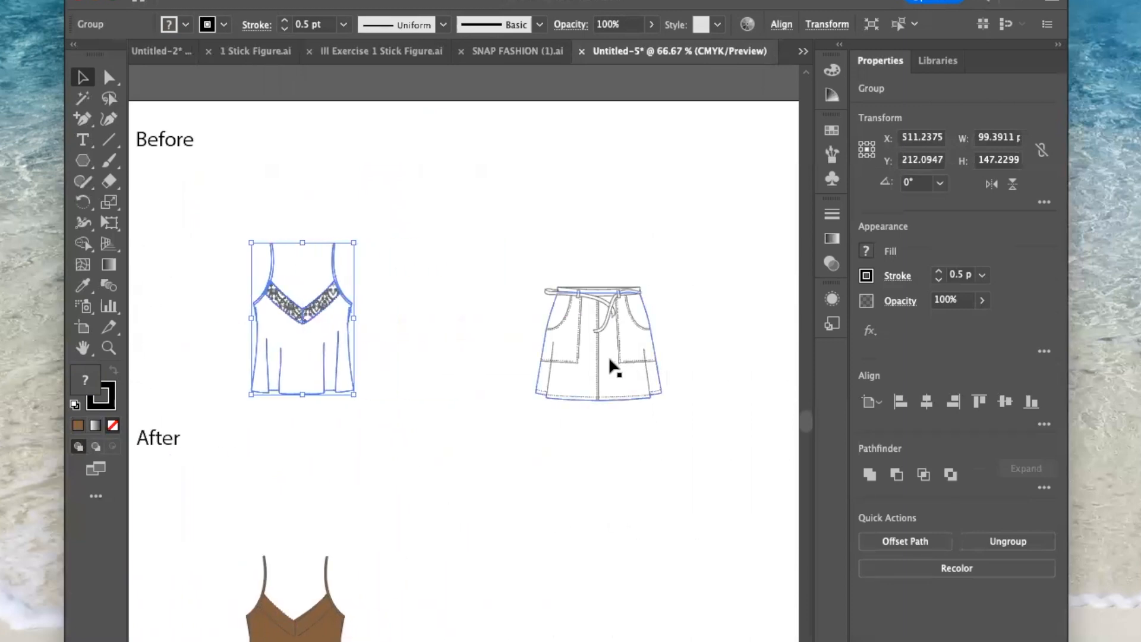
left_click_drag(620, 357, 617, 354)
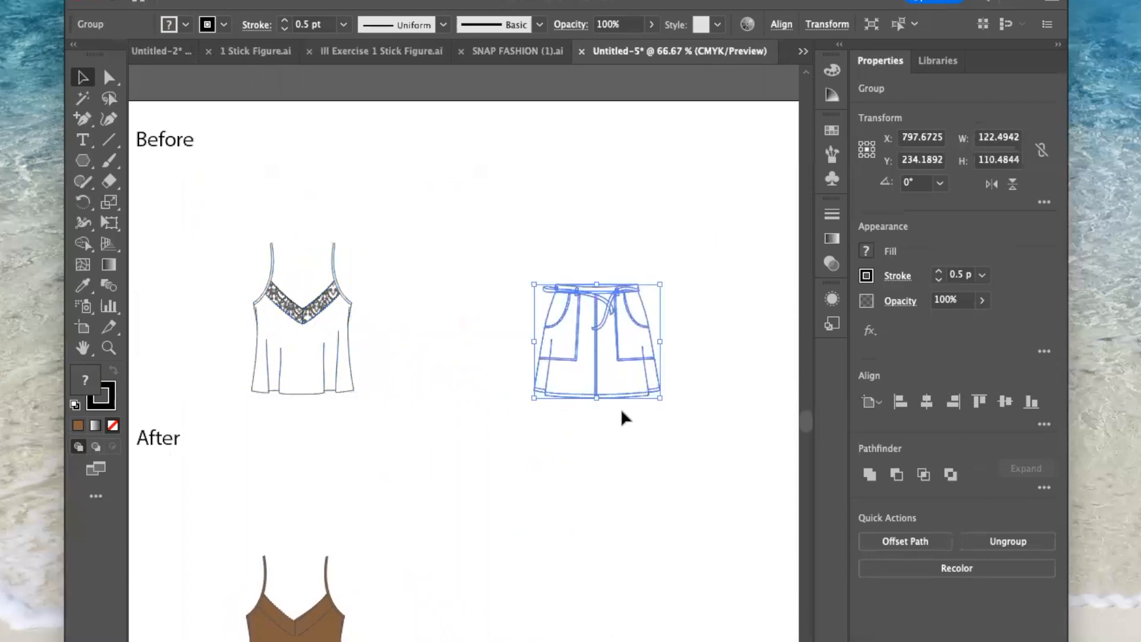
left_click_drag(614, 382, 614, 365)
- Paste a copy of the belted skirt and place it in the After row at about X 793, Y 522 pt
key("super+c")
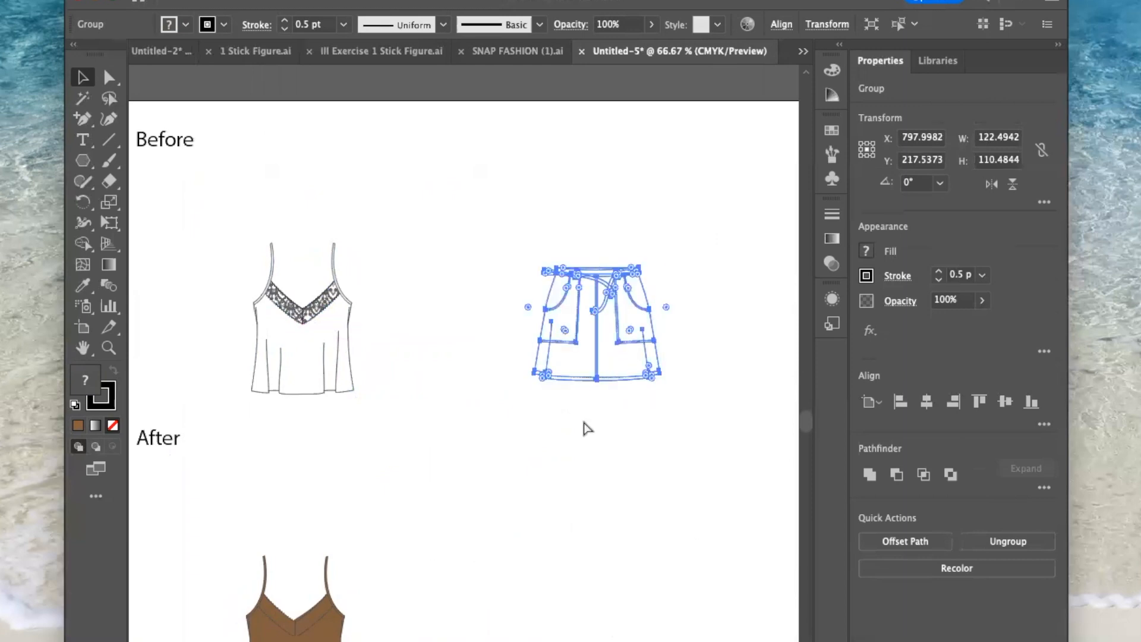
key("super+v")
left_click_drag(475, 397, 601, 586)
- Stretch the copied skirt downward to roughly double its length, keeping its width almost the same
scroll(597, 519, "down", 1)
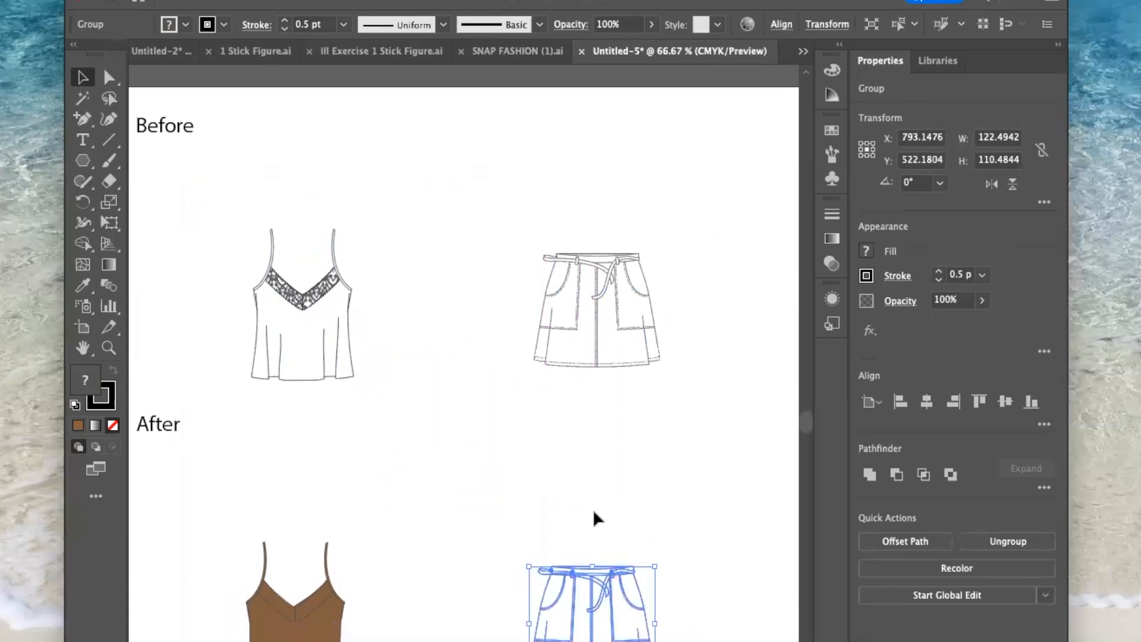
scroll(596, 518, "down", 5)
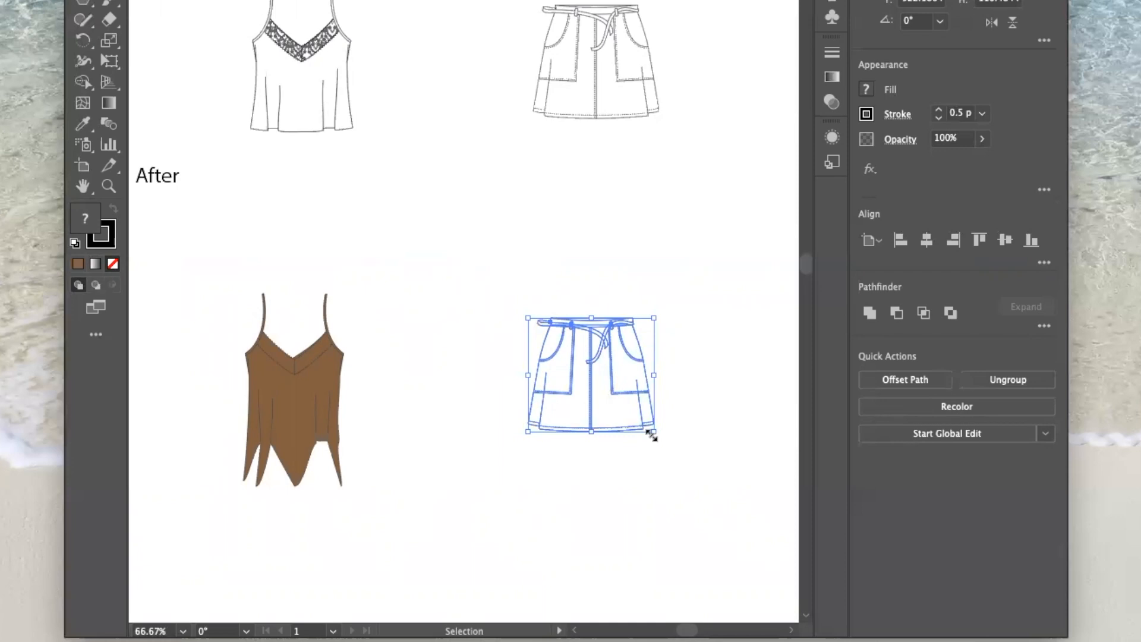
left_click_drag(652, 436, 657, 551)
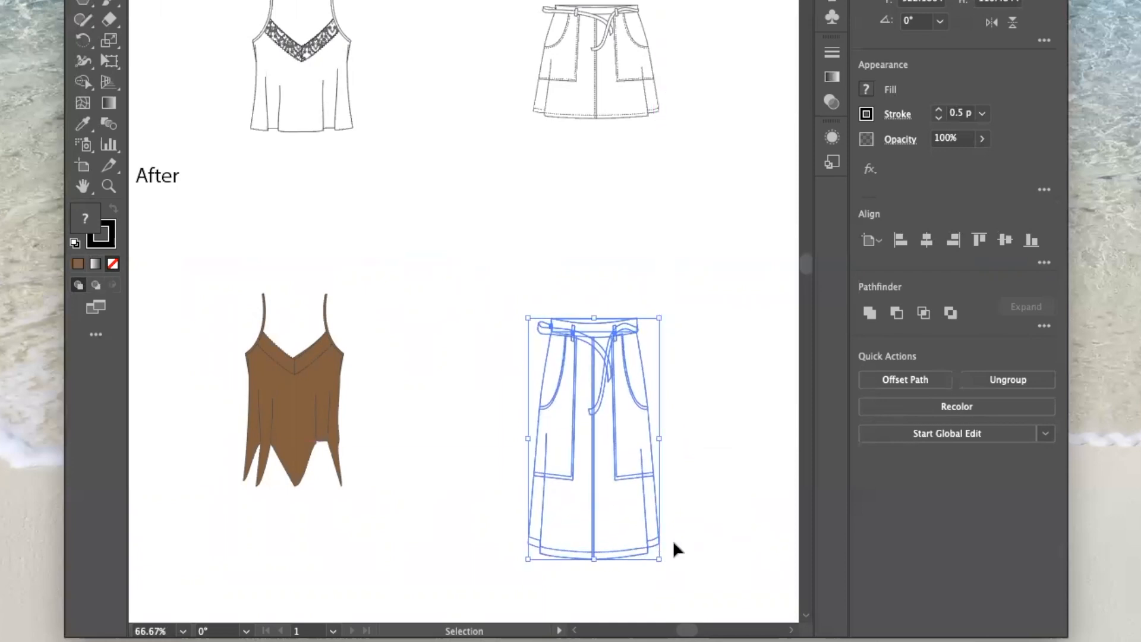
- Shorten the right pocket of the lengthened skirt by raising its bottom edge and stitching line
key("a")
left_click(624, 428)
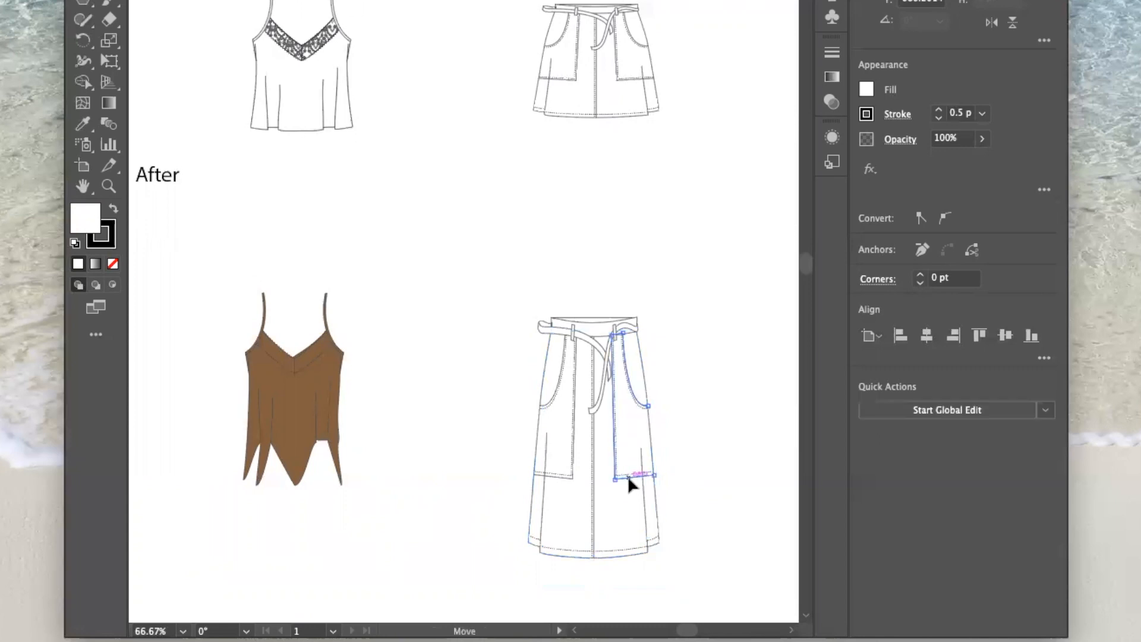
left_click(632, 478)
left_click_drag(639, 475, 628, 436)
left_click_drag(625, 430, 625, 431)
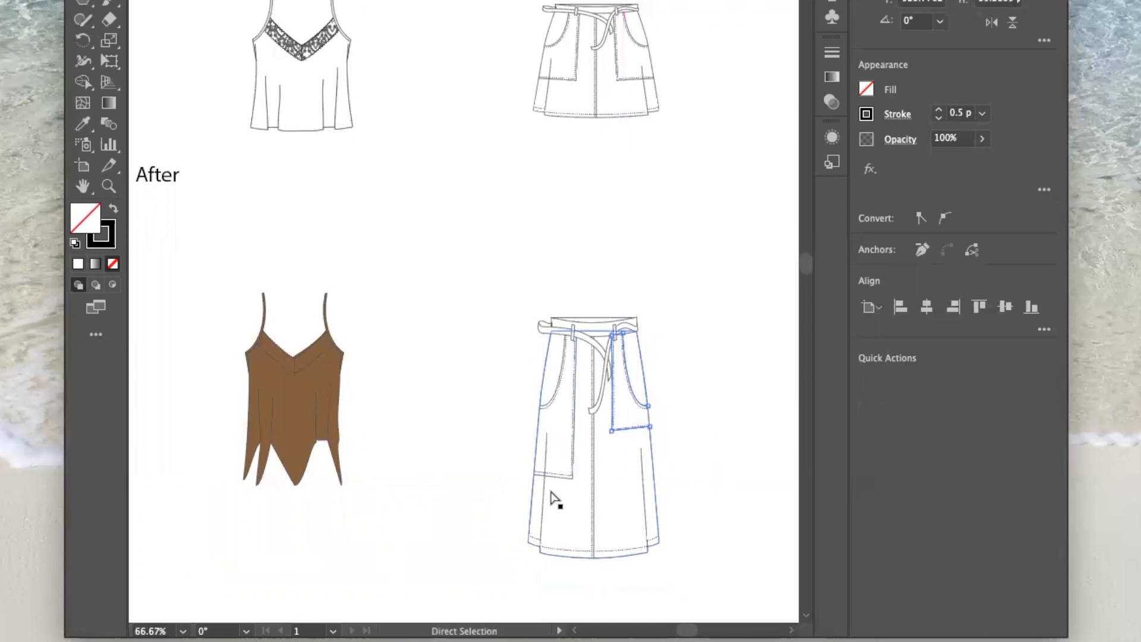
- Raise the bottom edge and stitching of the lengthened skirt's left pocket to match the right pocket
left_click_drag(553, 474, 552, 430)
left_click_drag(551, 476, 562, 438)
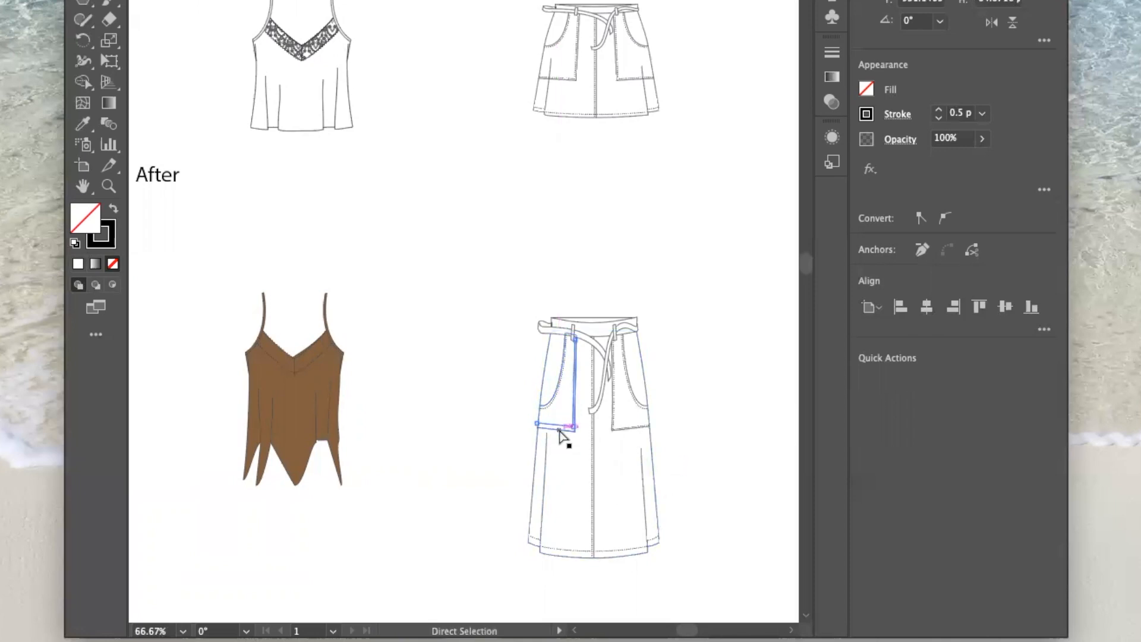
left_click_drag(559, 431, 559, 429)
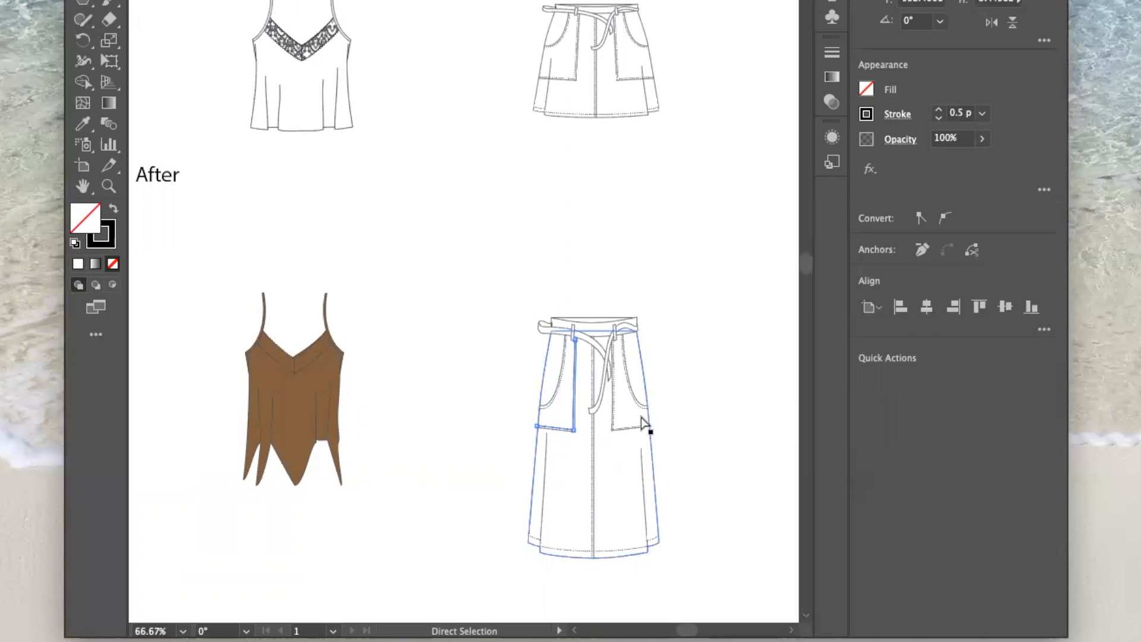
- Raise the curved openings and bottom stitching lines of both pockets on the lengthened skirt so the two sides match
left_click_drag(647, 408, 644, 378)
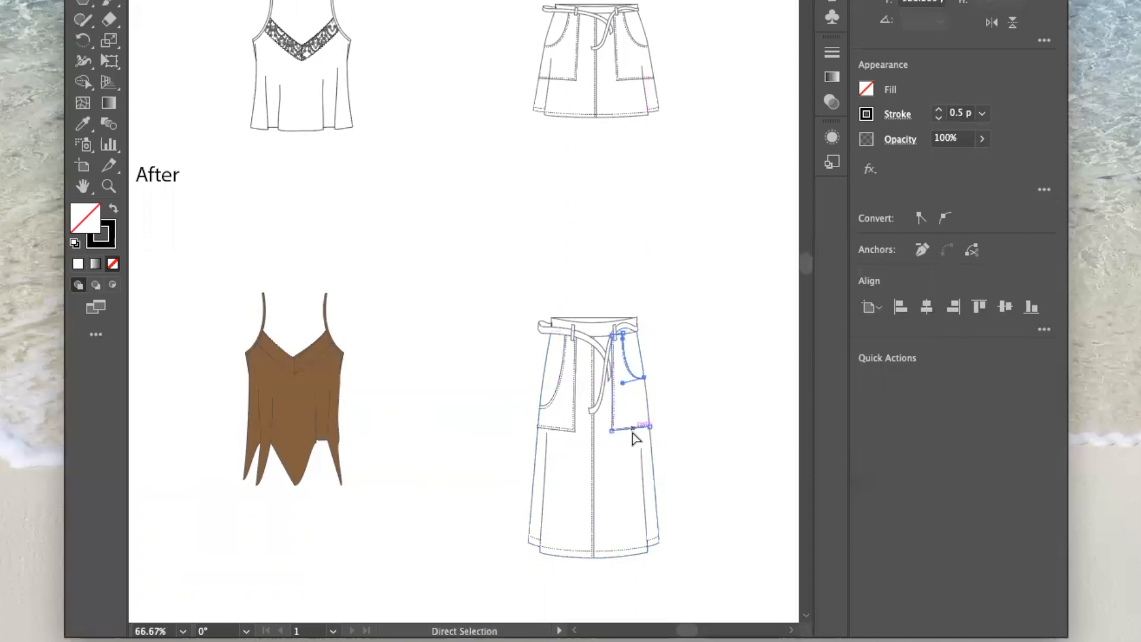
left_click_drag(650, 428, 631, 408)
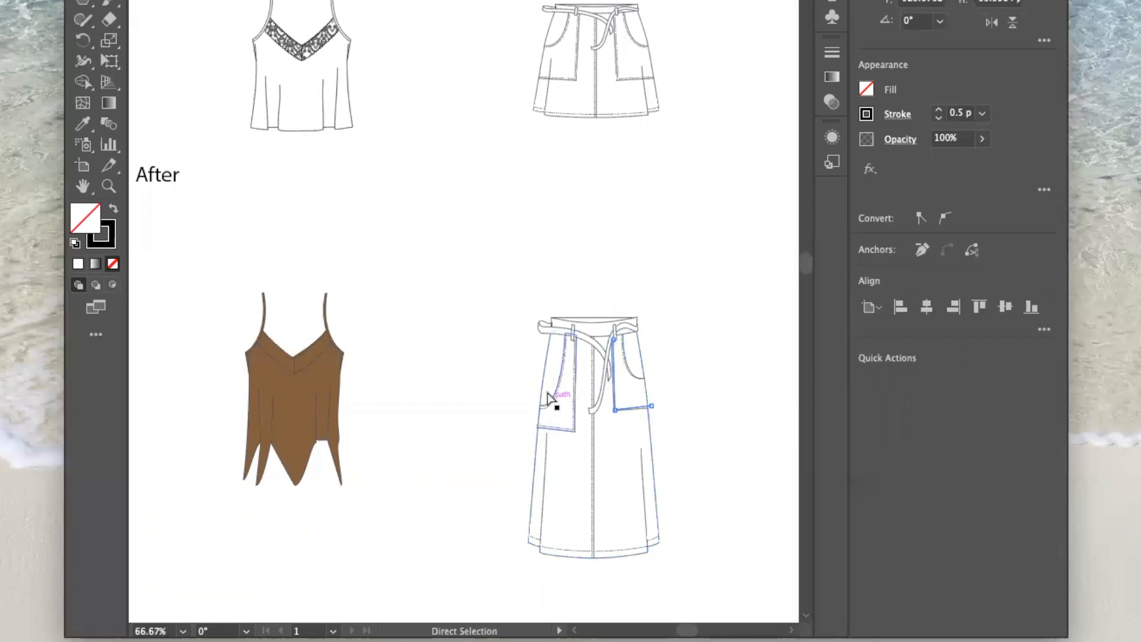
left_click_drag(556, 404, 544, 384)
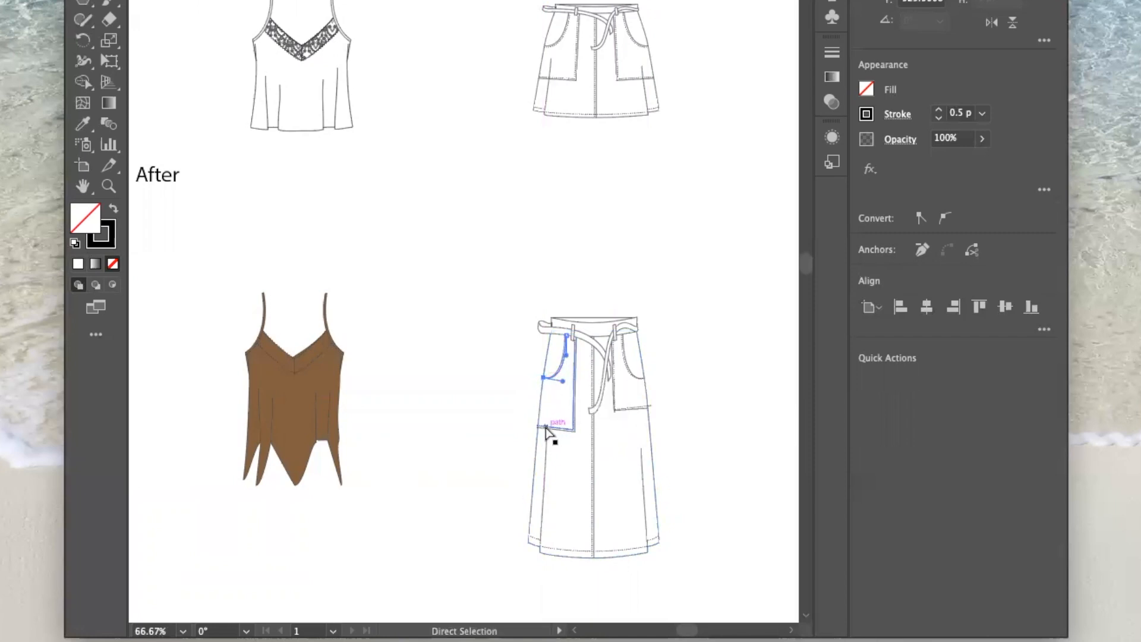
mouse_move(546, 428)
left_mouse_down()
mouse_move(553, 404)
mouse_move(550, 446)
mouse_move(549, 400)
mouse_move(557, 409)
left_mouse_up()
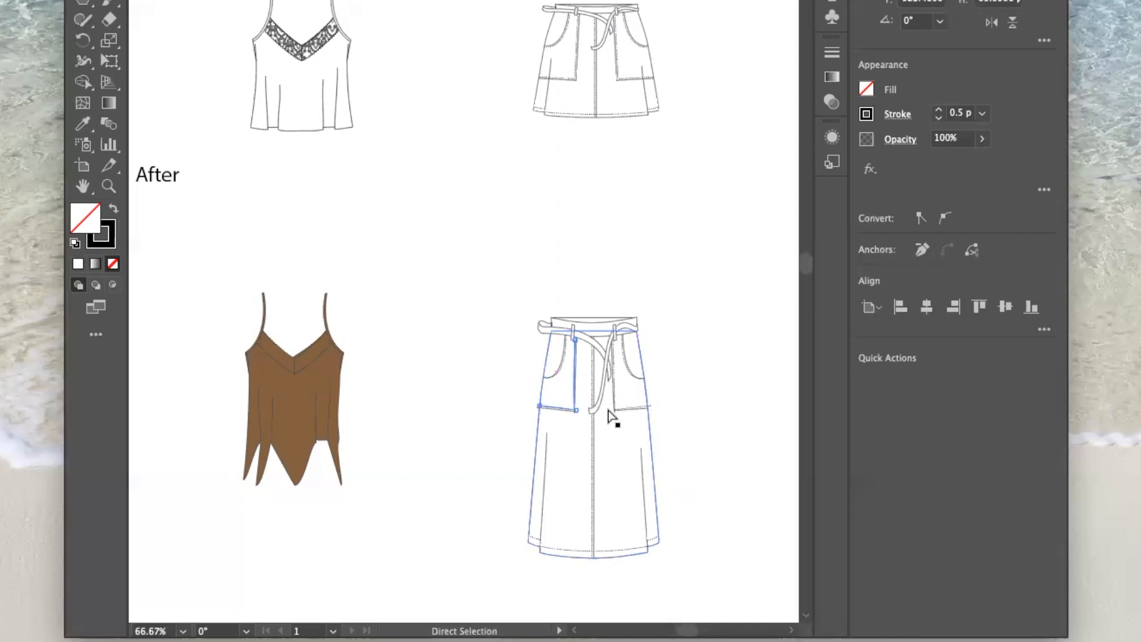
left_click(743, 417)
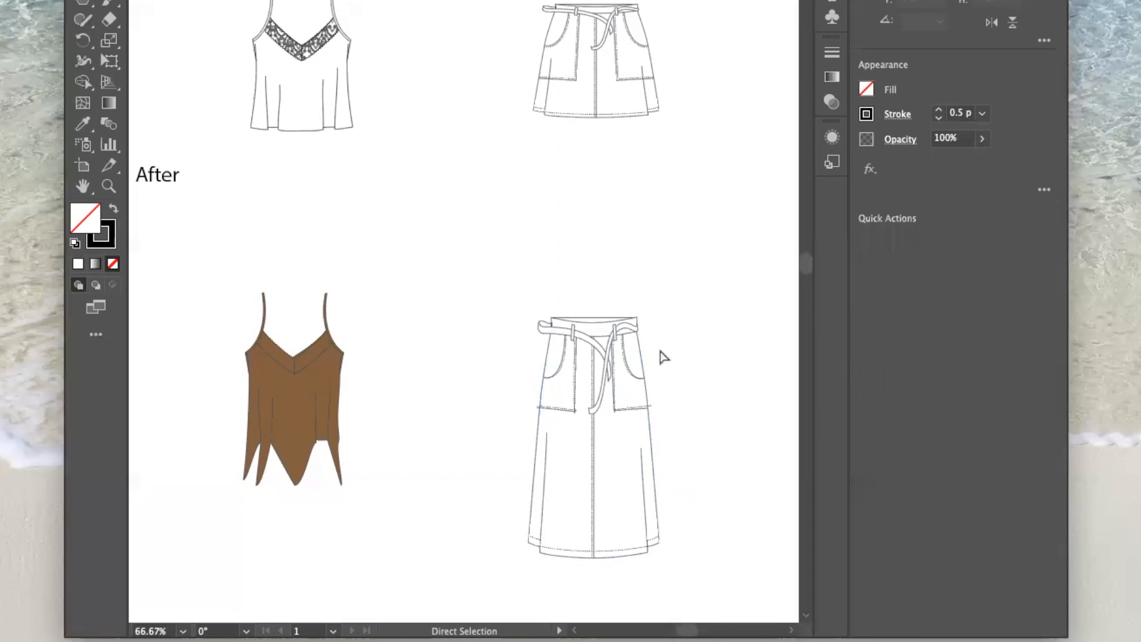
- Fill the whole lengthened skirt in the After row with a medium blue swatch
key("v")
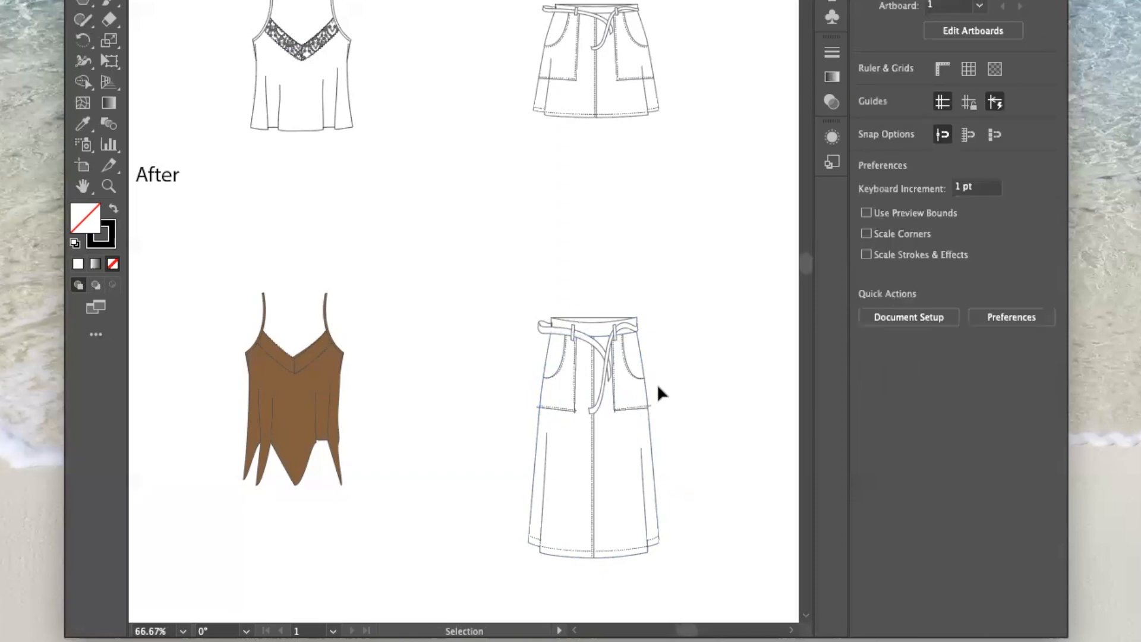
left_click(597, 377)
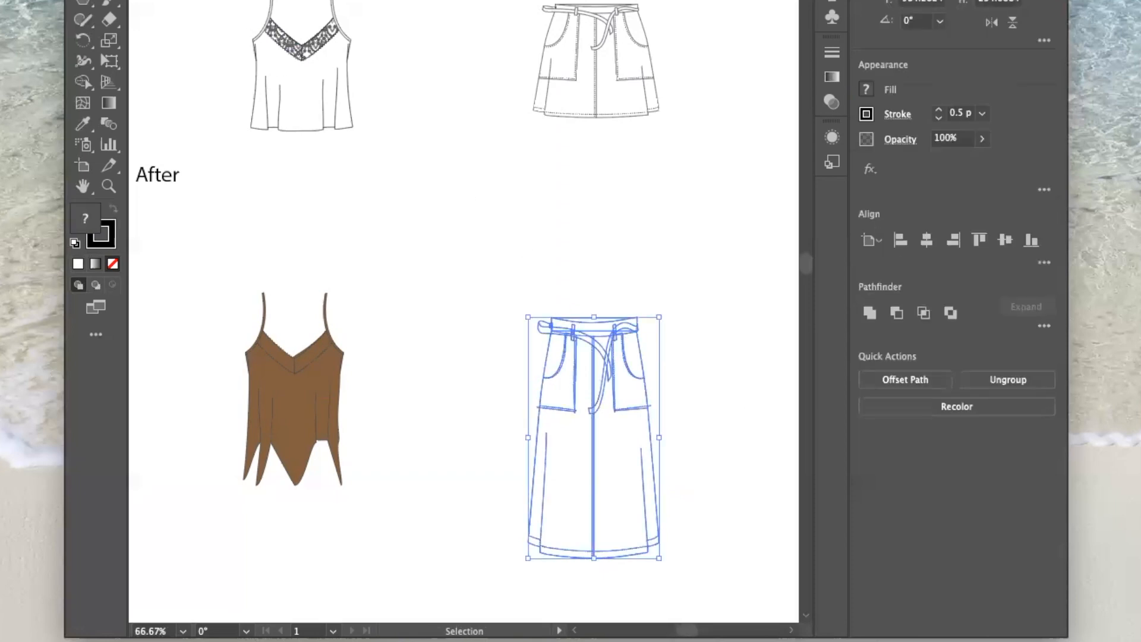
left_click(186, 21)
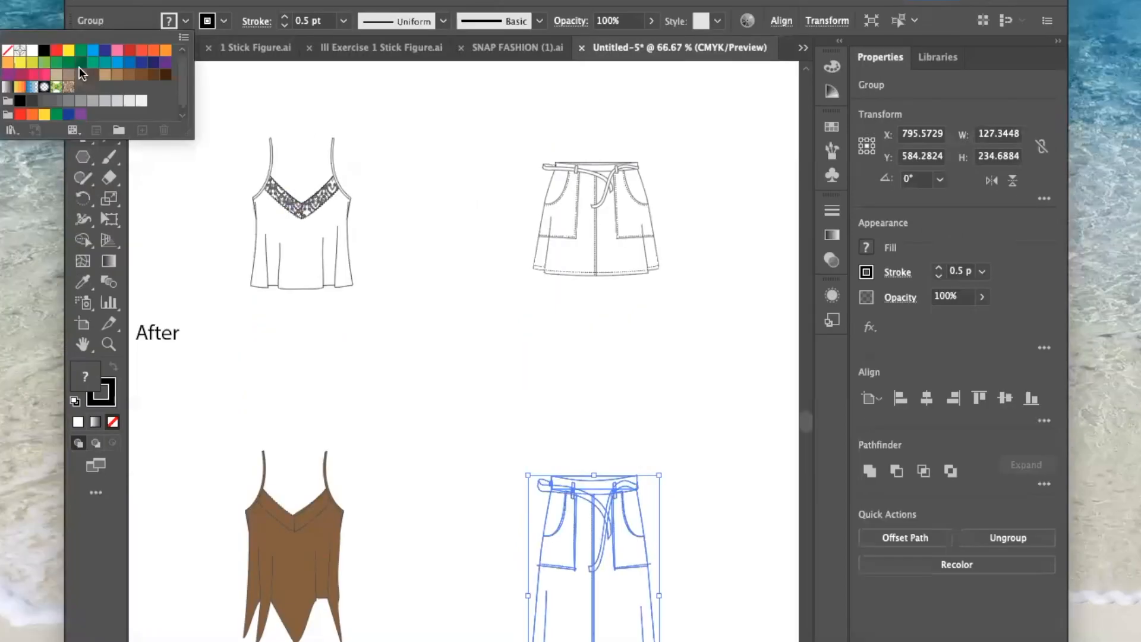
left_click(117, 62)
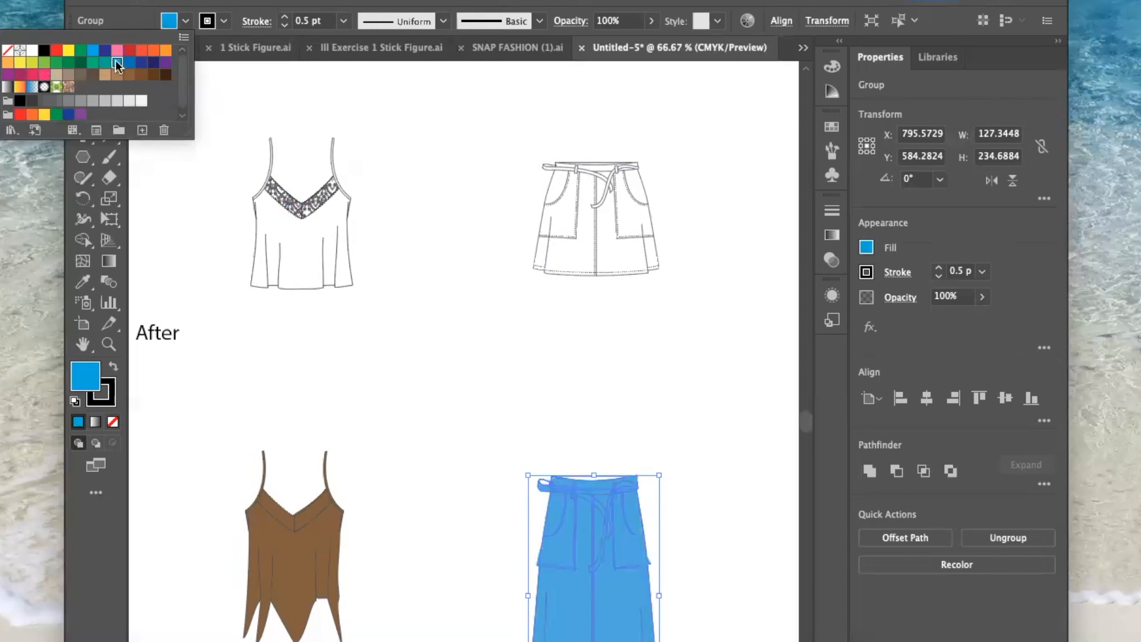
left_click(397, 325)
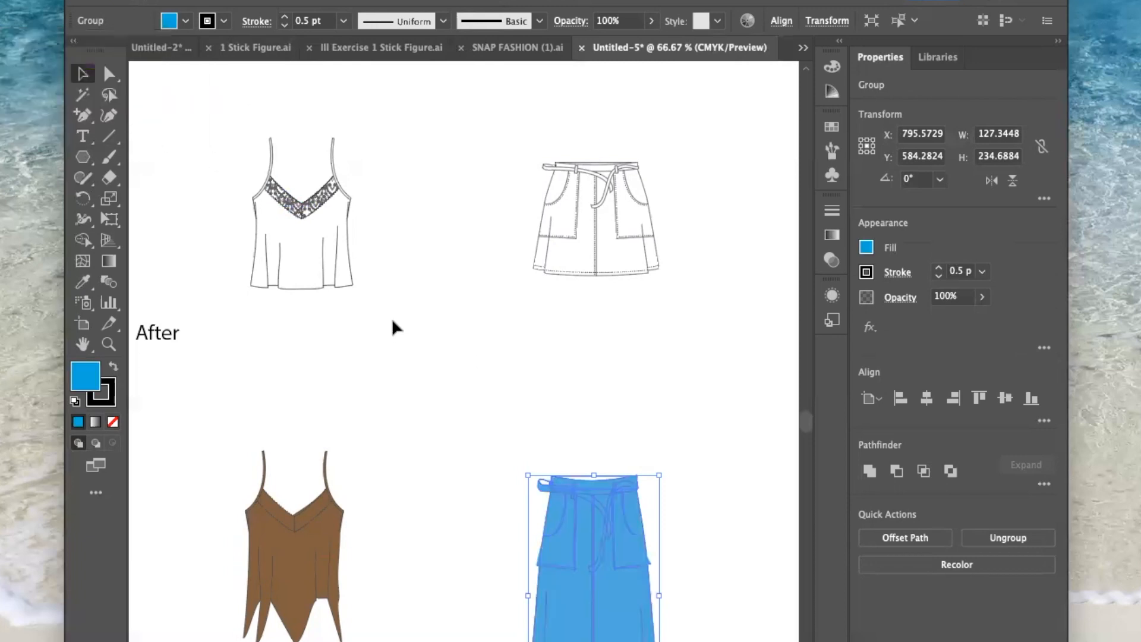
- Move the Before and After labels across so each is centred above its camisole, with After at about X 507, Y 353 pt
key("super+minus")
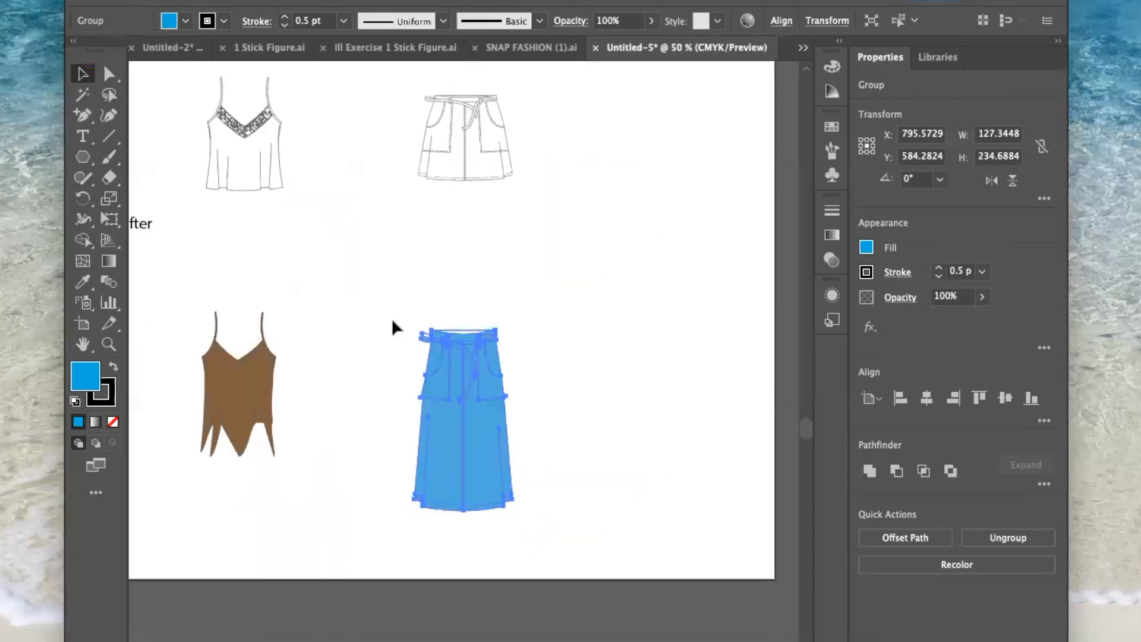
left_click_drag(390, 319, 645, 465)
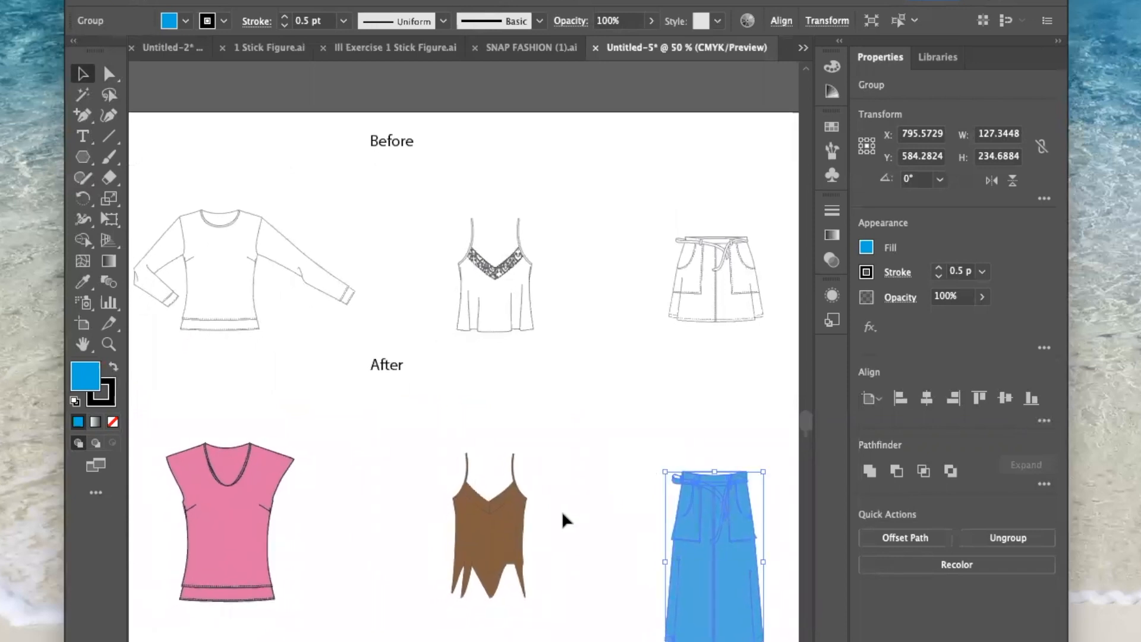
left_click_drag(392, 144, 502, 148)
left_click_drag(388, 373, 491, 385)
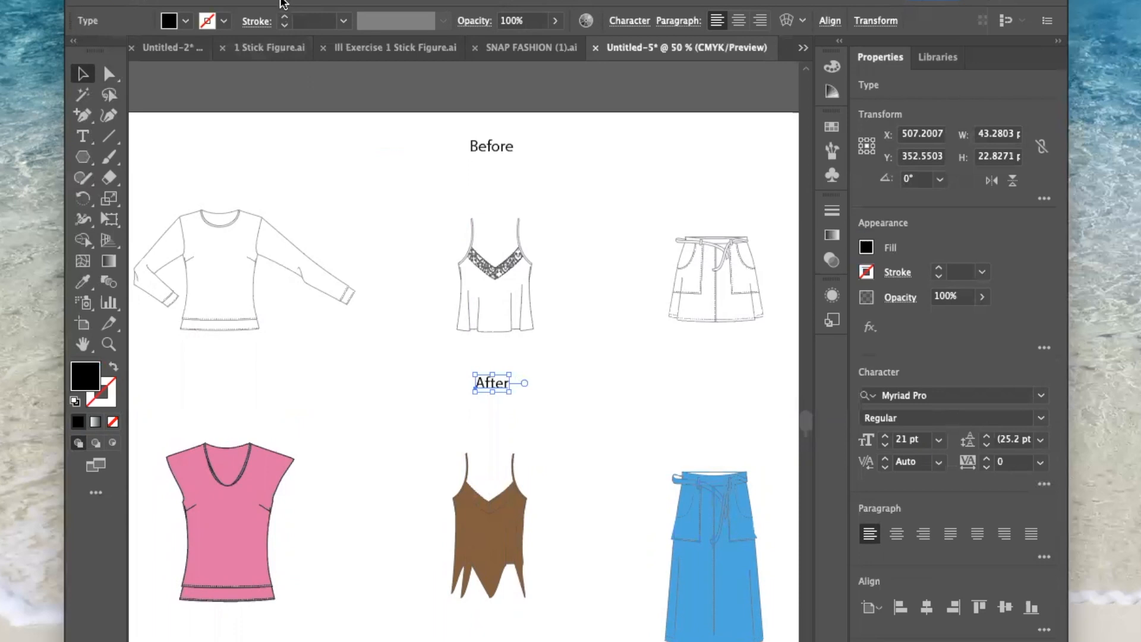
- Start a Save As of the document and choose the Photoshop Exercises folder in My Drive as its location
left_click(0, 0)
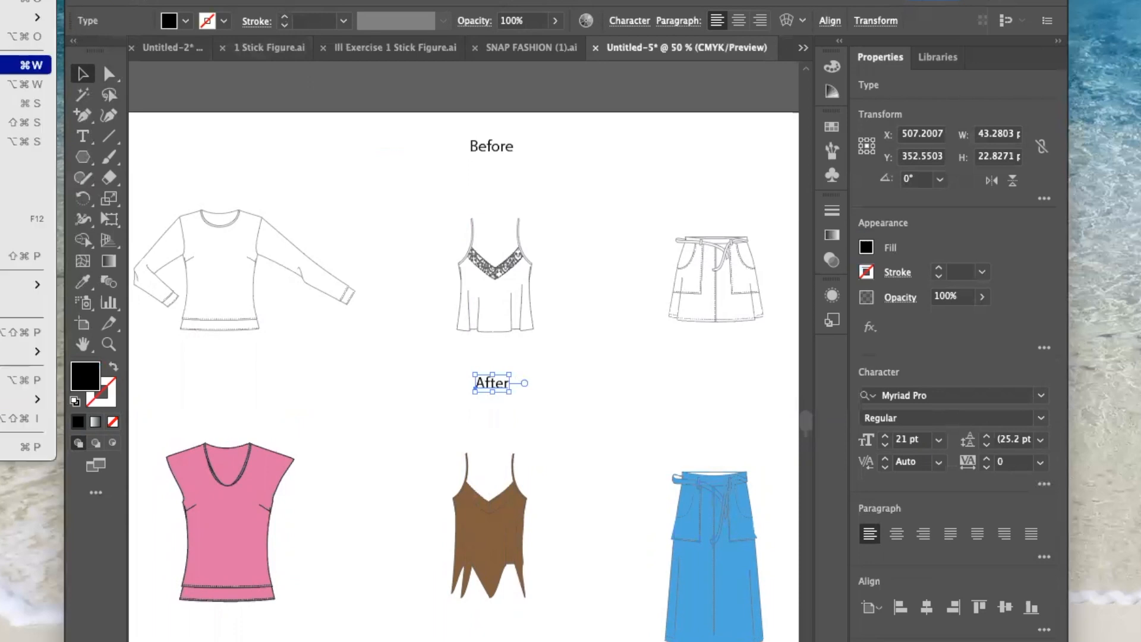
left_click(24, 122)
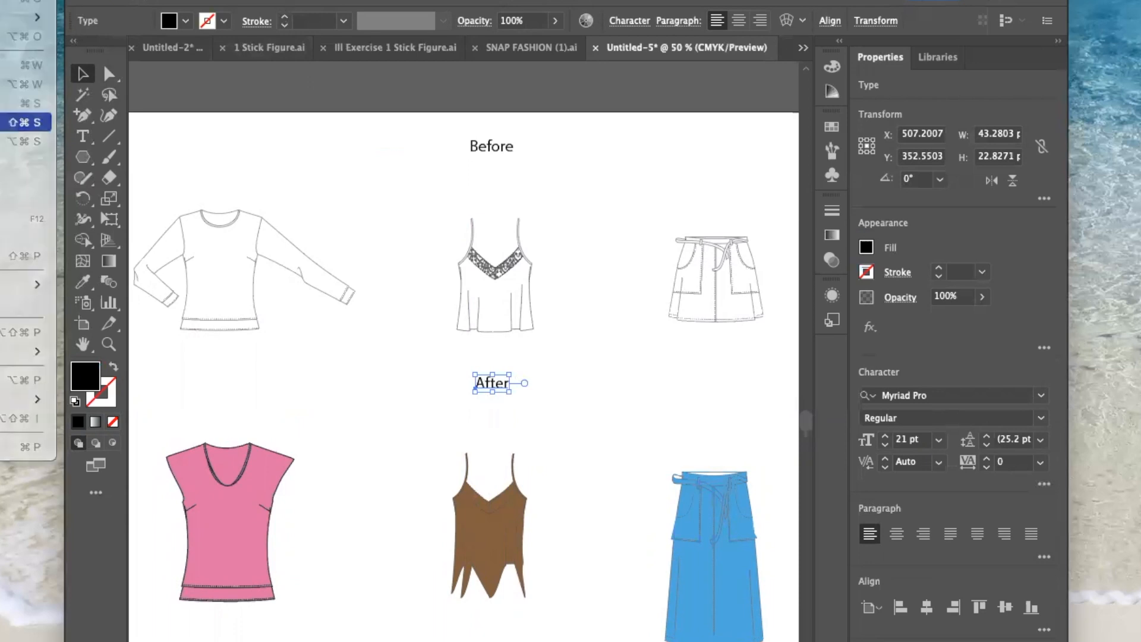
left_click(370, 561)
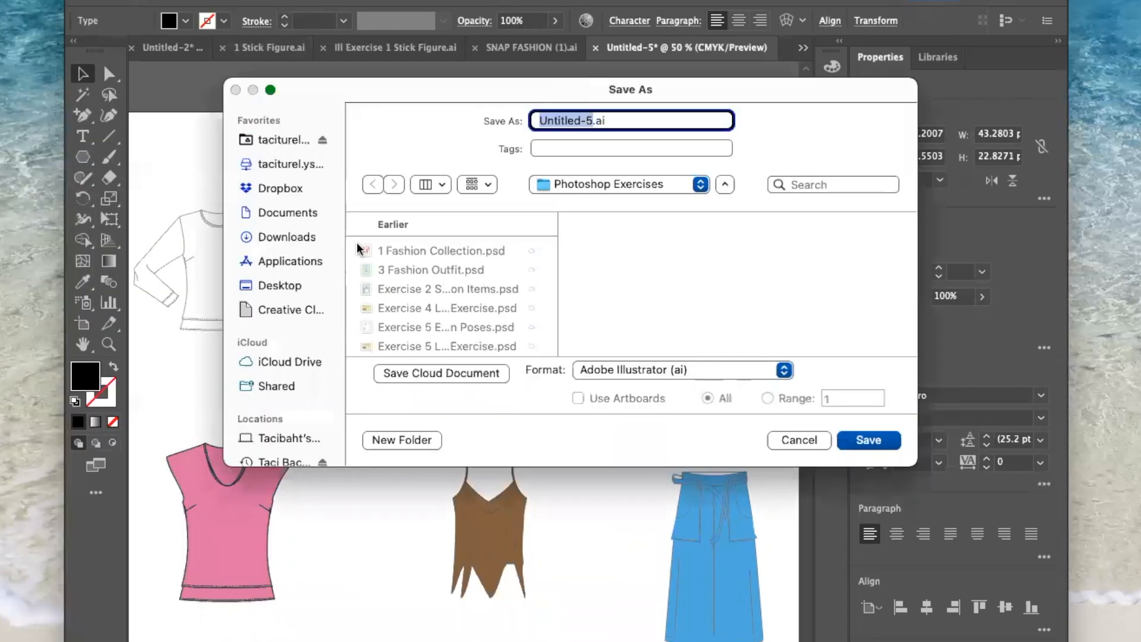
left_click(281, 141)
left_click(394, 253)
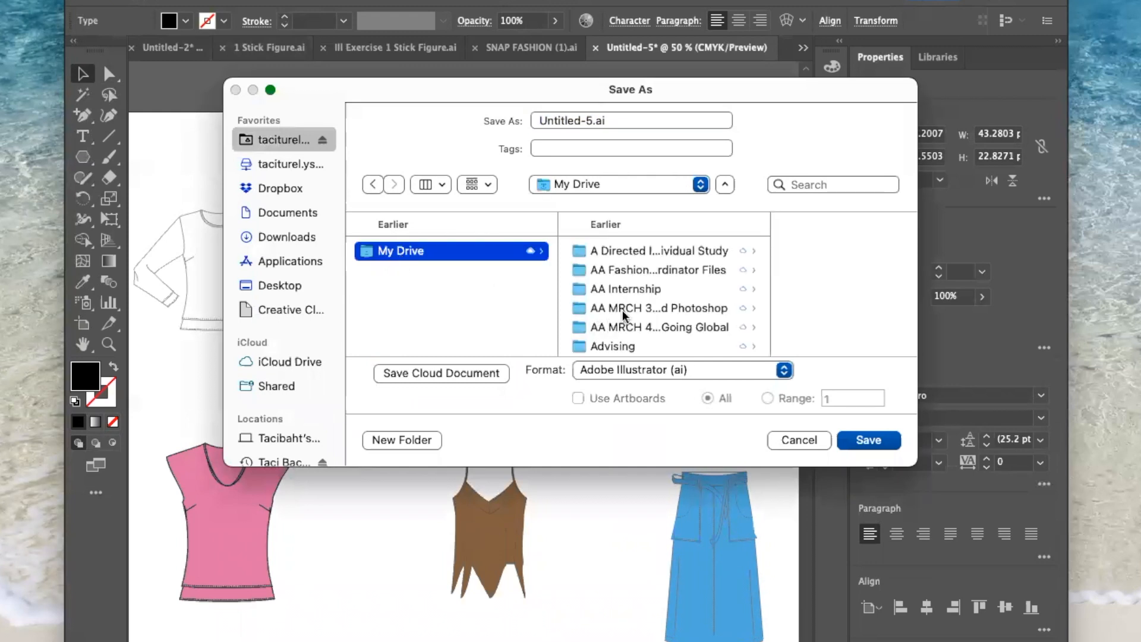
left_click(624, 309)
scroll(789, 322, "down", 3)
scroll(790, 322, "down", 3)
left_click(784, 307)
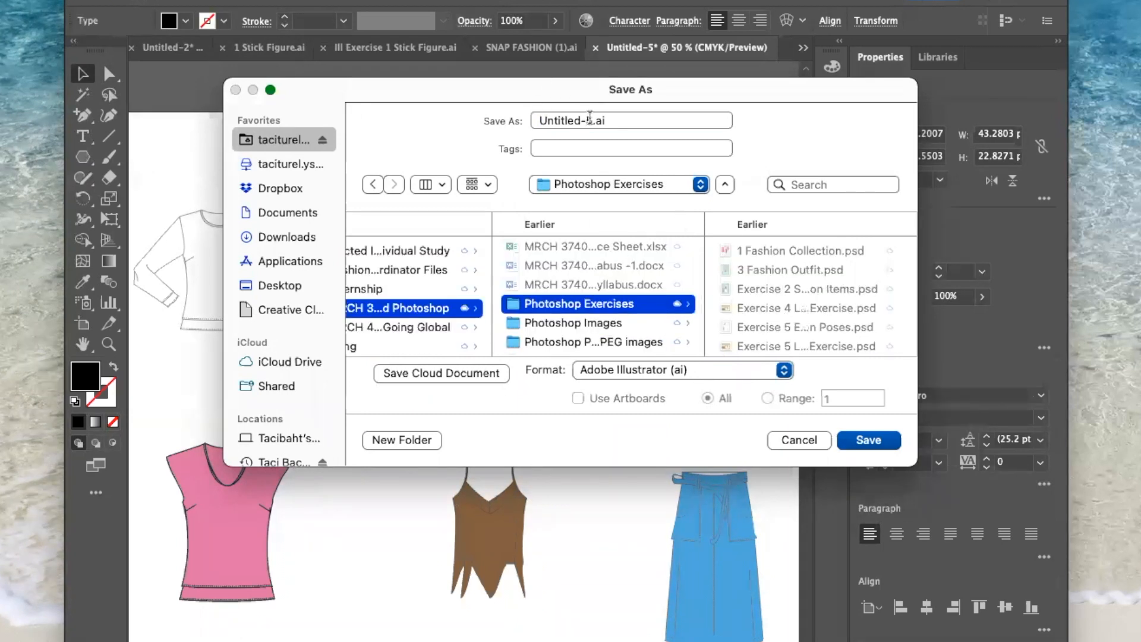
- Name the file Ill Exercise 2 Before and After.ai and save it in Adobe Illustrator (ai) format
left_click(589, 119)
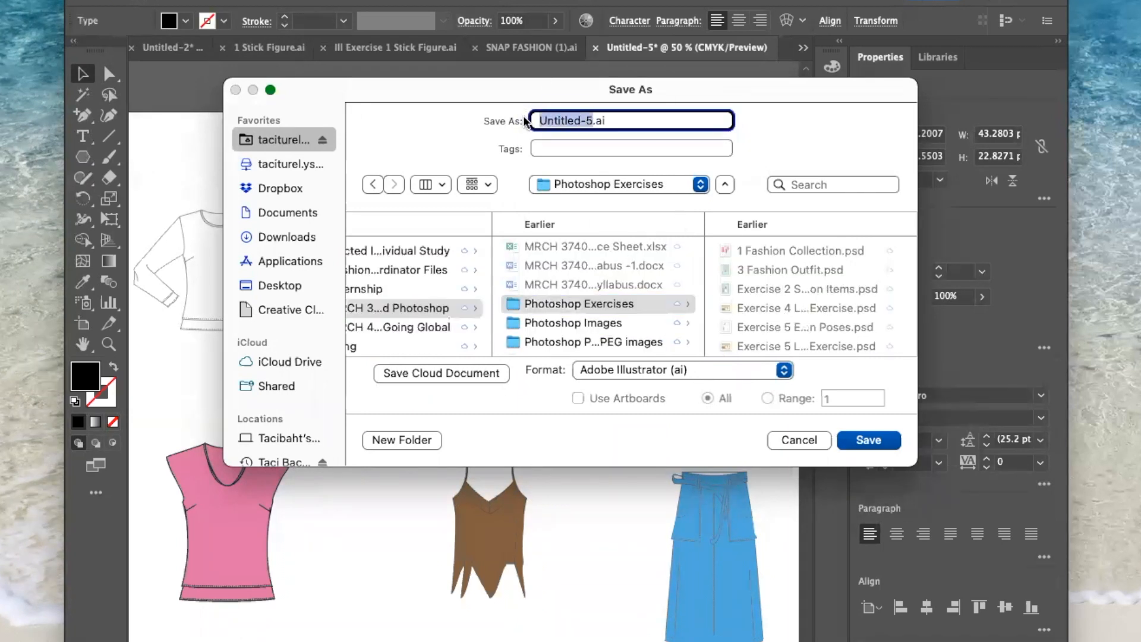
type("Exercise 2 Before and After")
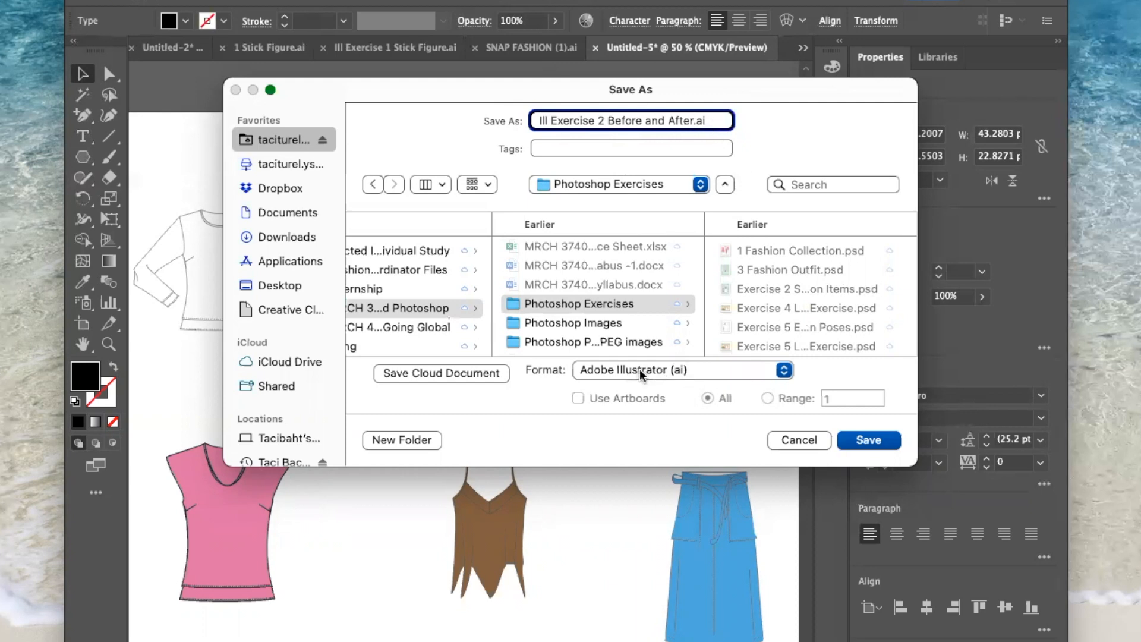
left_click(868, 441)
left_click(456, 623)
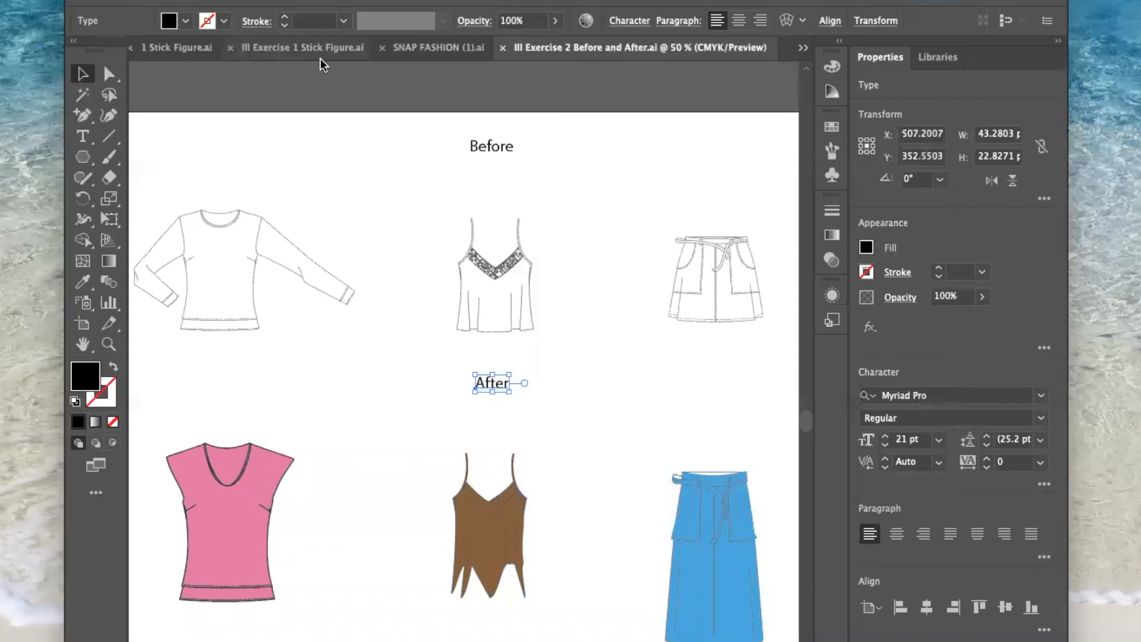